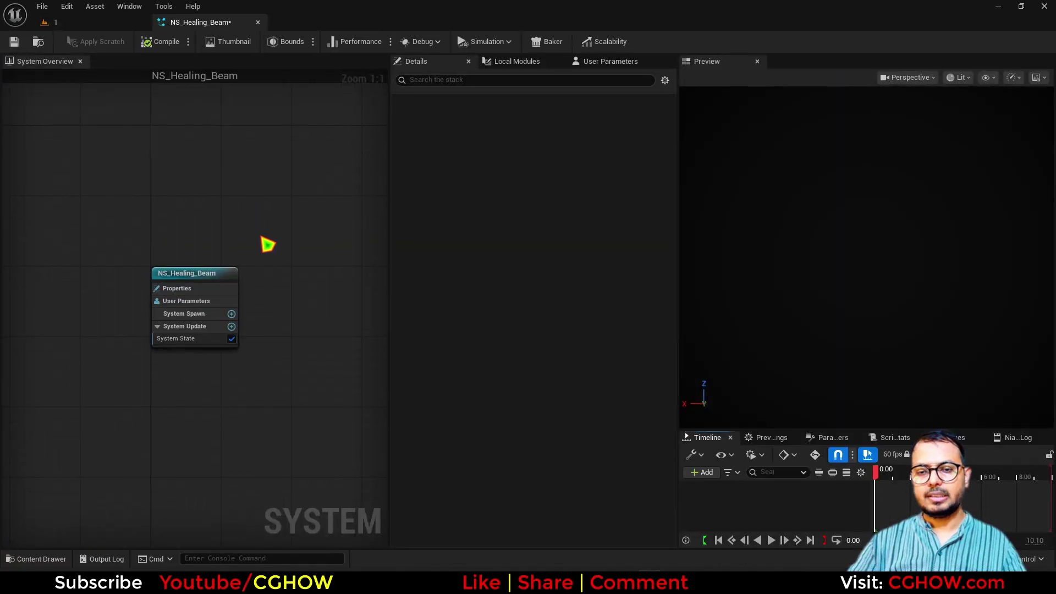
# Step: Add a minimal emitter to the NS_Healing_Beam system and open its emitter properties
pyautogui.moveTo(260, 236); pyautogui.dragTo(194, 204, button='right')
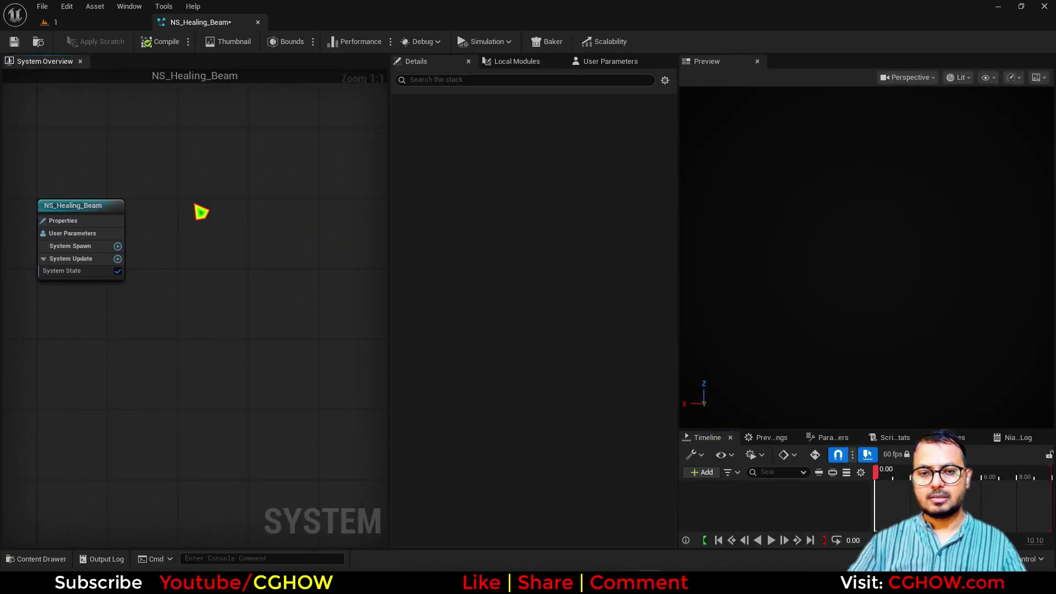
pyautogui.rightClick(194, 203)
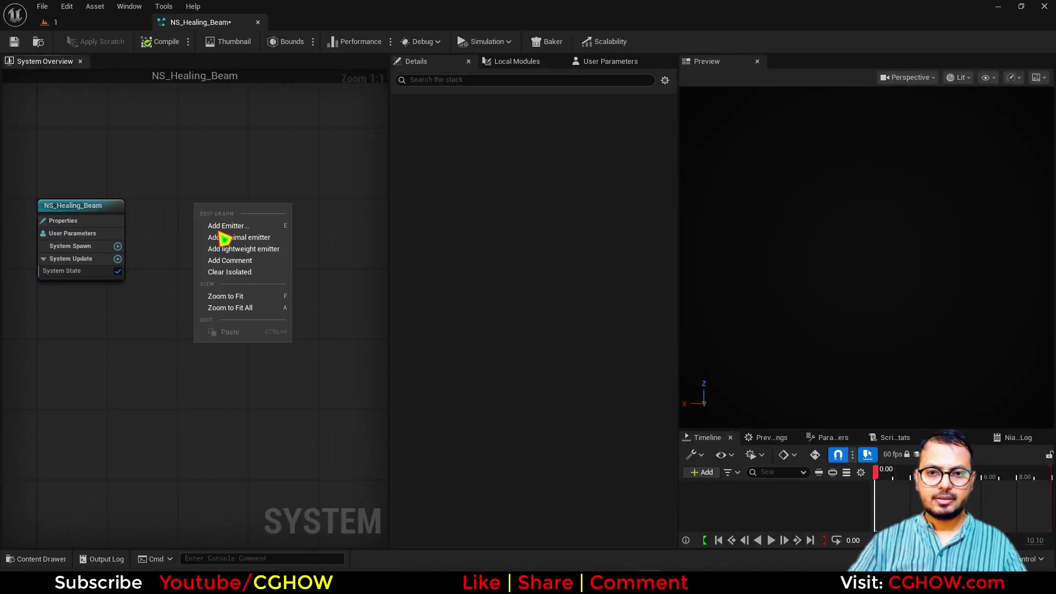
pyautogui.click(271, 237)
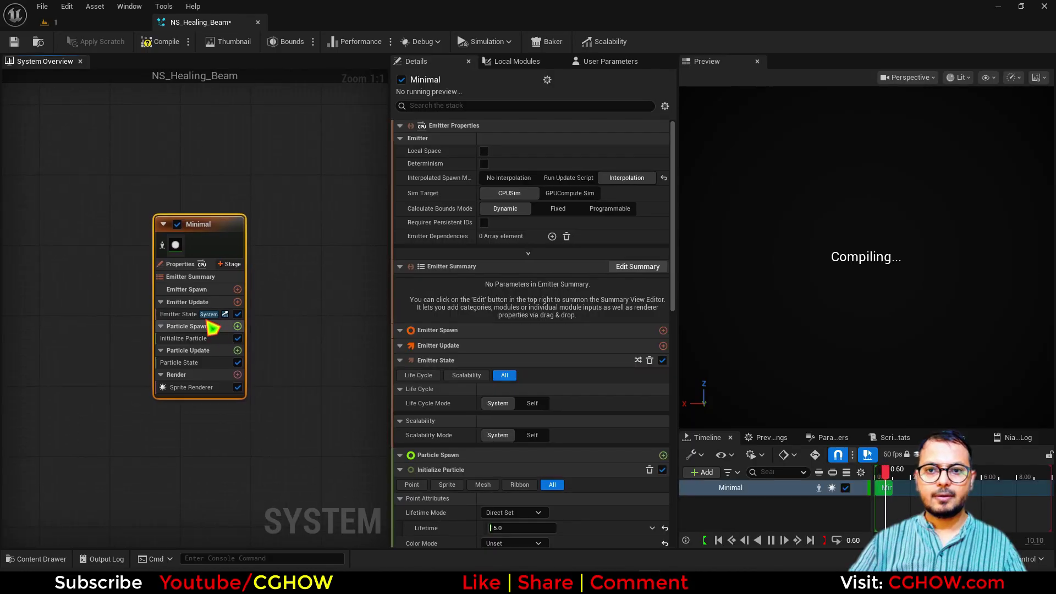
pyautogui.click(180, 264)
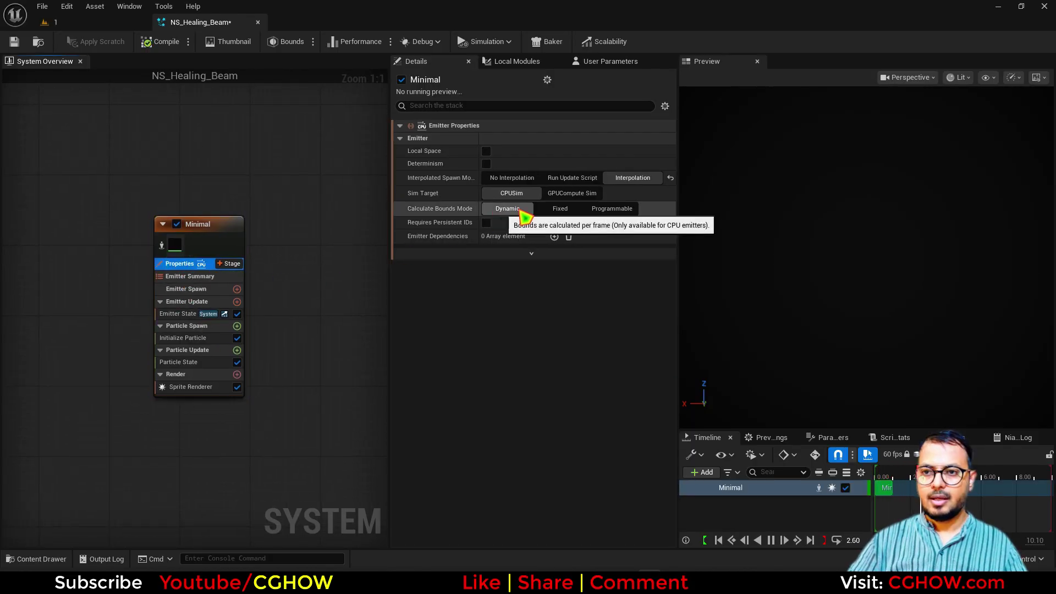
# Step: Set the emitter's life cycle mode to Self with loop behavior Once, and add a Spawn Burst Instantaneous module
pyautogui.click(164, 313)
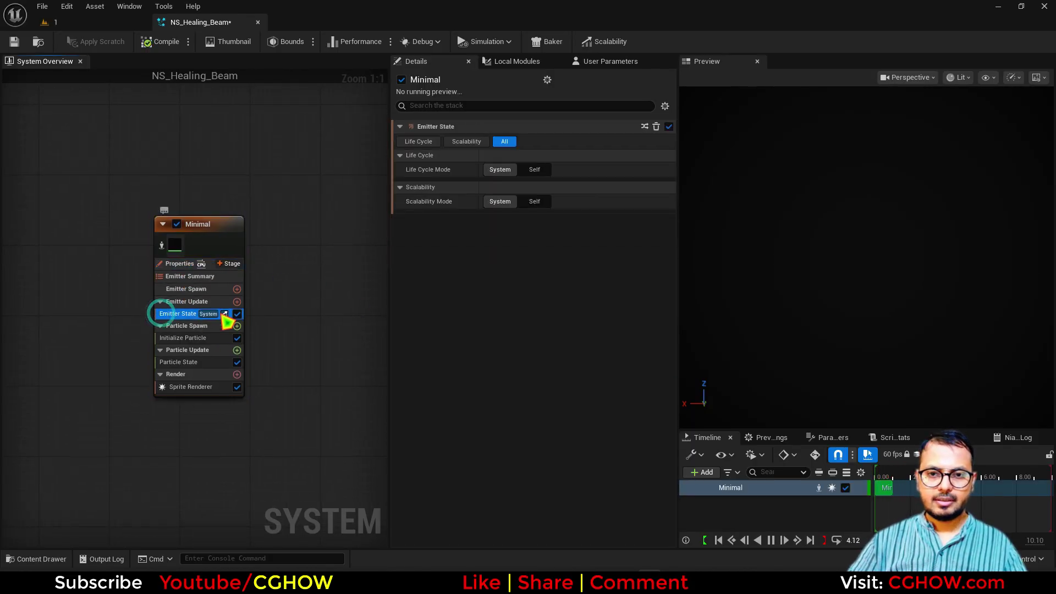
pyautogui.click(534, 170)
pyautogui.click(536, 201)
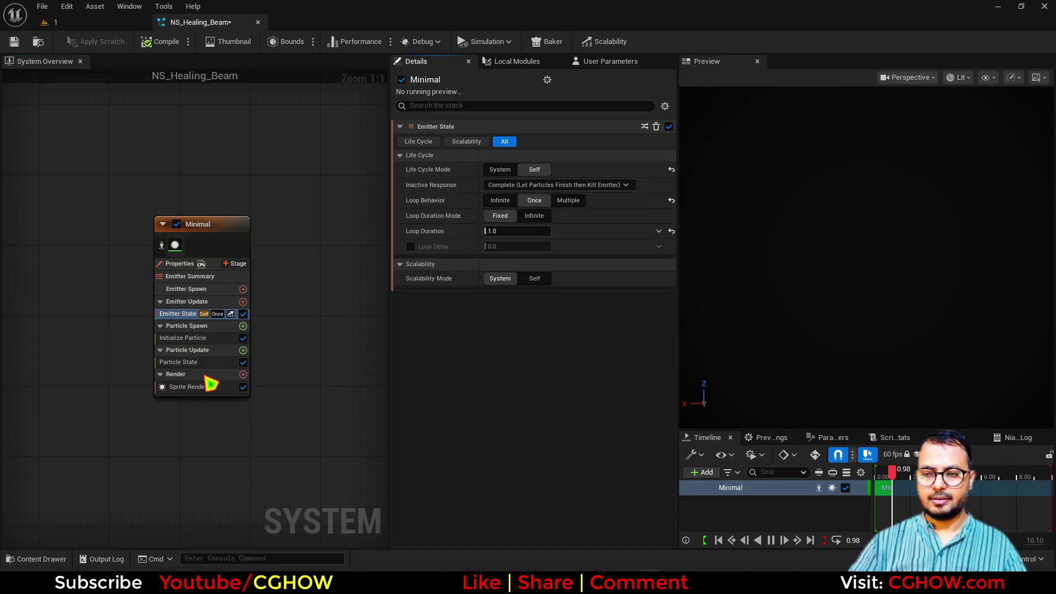
pyautogui.click(242, 302)
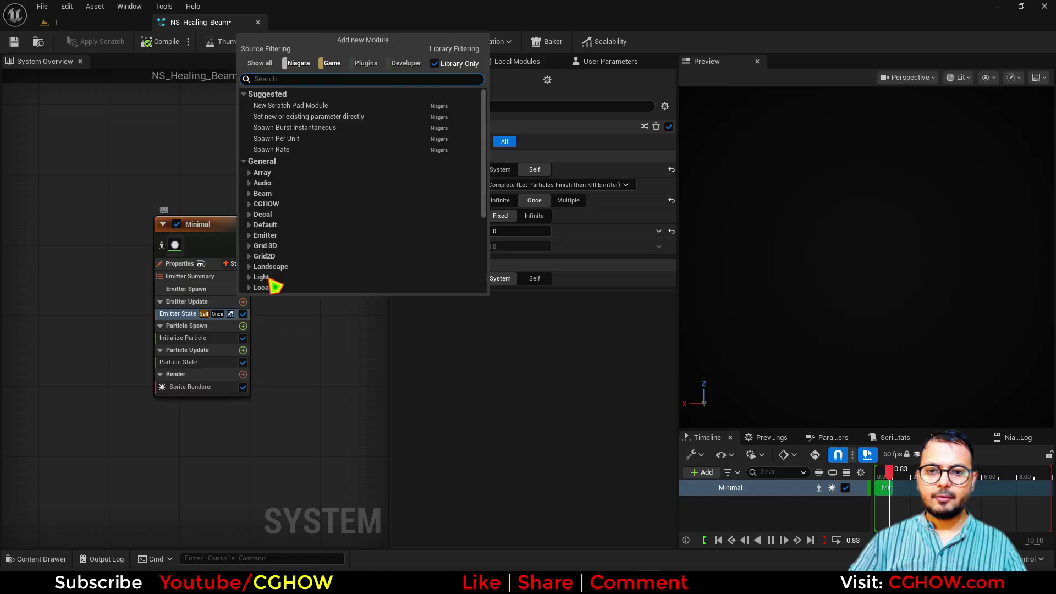
pyautogui.click(300, 144)
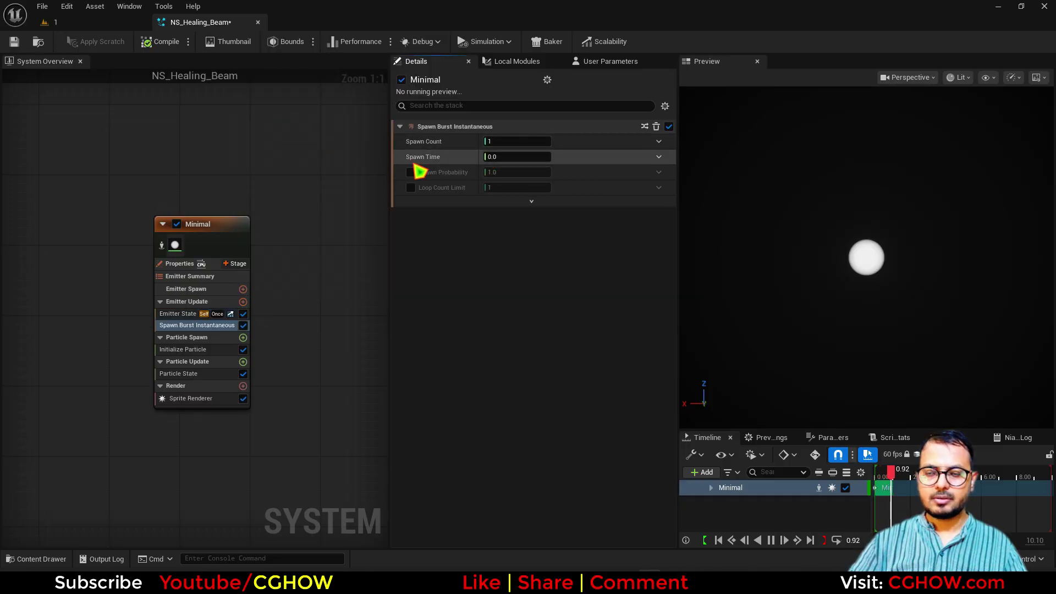
# Step: Set the particle lifetime to 1.0 in the Initialize Particle module
pyautogui.click(209, 351)
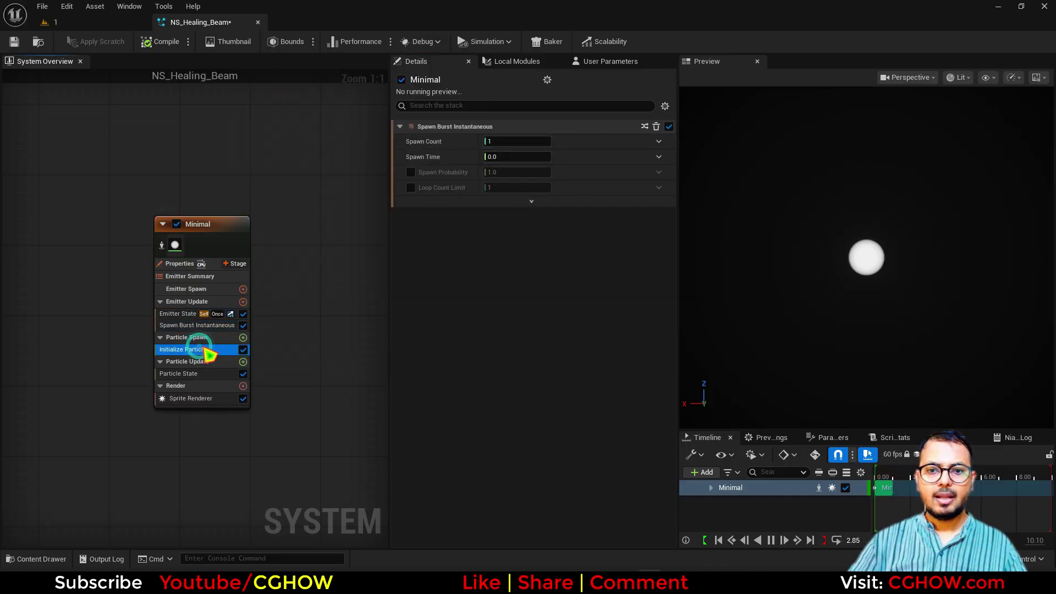
pyautogui.click(507, 185)
pyautogui.write('1')
pyautogui.press('Return')
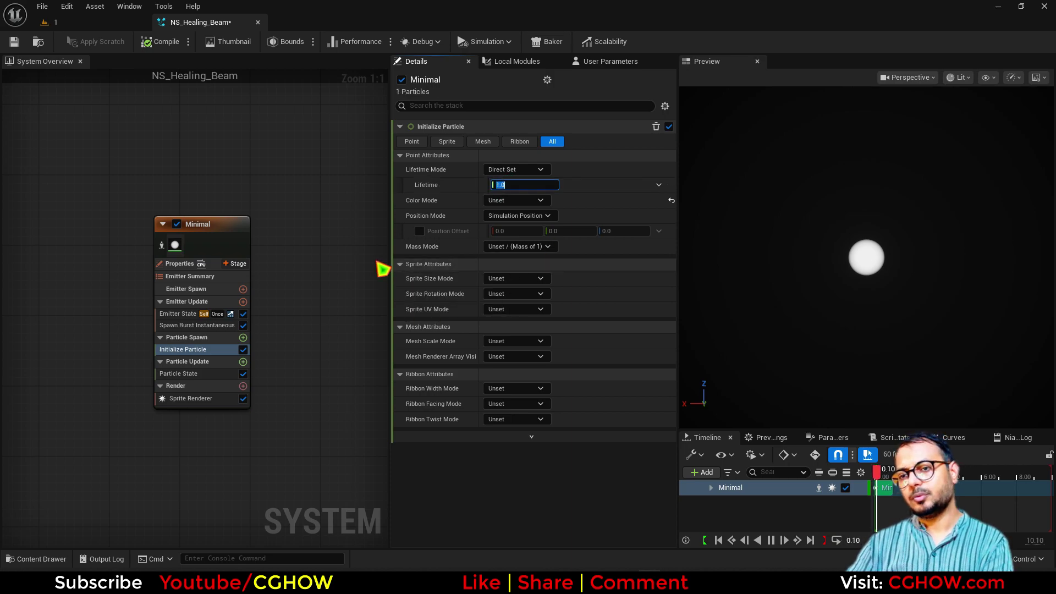
# Step: Replace the emitter's Sprite Renderer with a Mesh Renderer
pyautogui.click(186, 406)
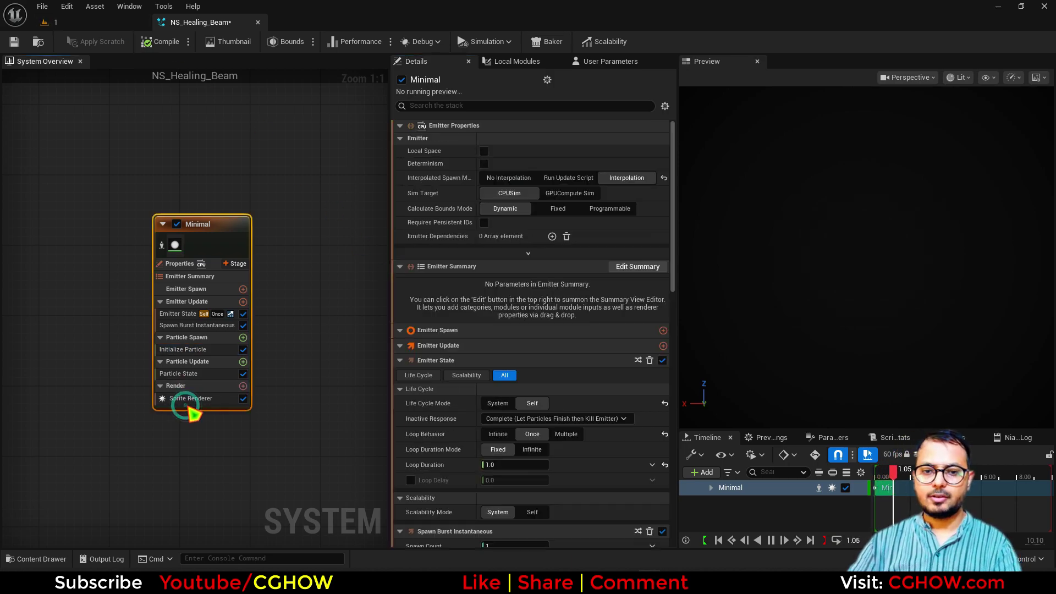
pyautogui.click(231, 399)
pyautogui.press('Delete')
pyautogui.click(243, 386)
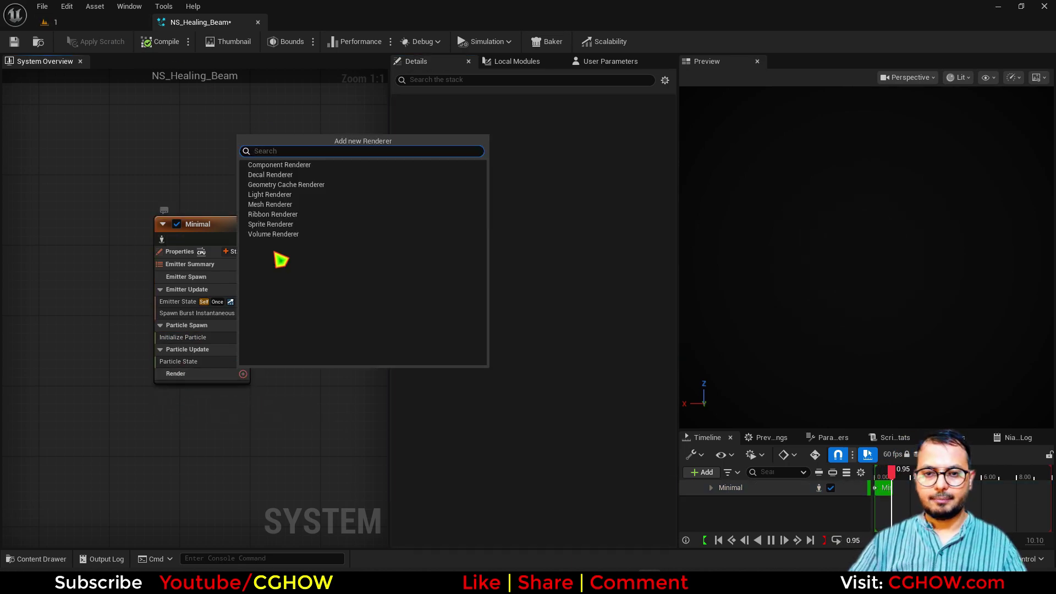
pyautogui.click(276, 206)
# Step: Filter the CGHOWVFX content folder to static meshes and search for "cyl"
pyautogui.click(94, 22)
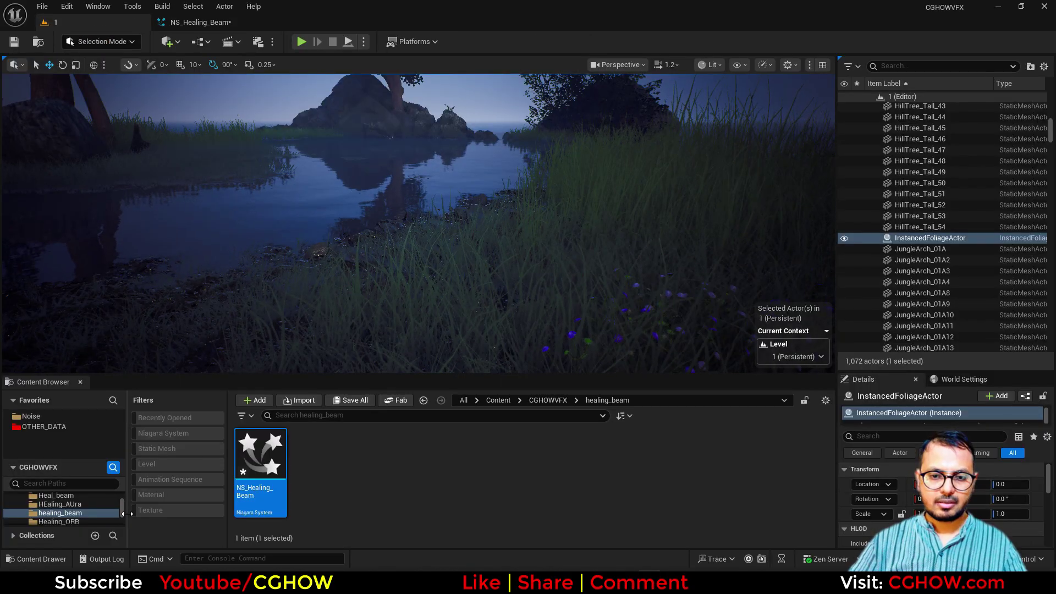
pyautogui.scroll(5, 71, 502)
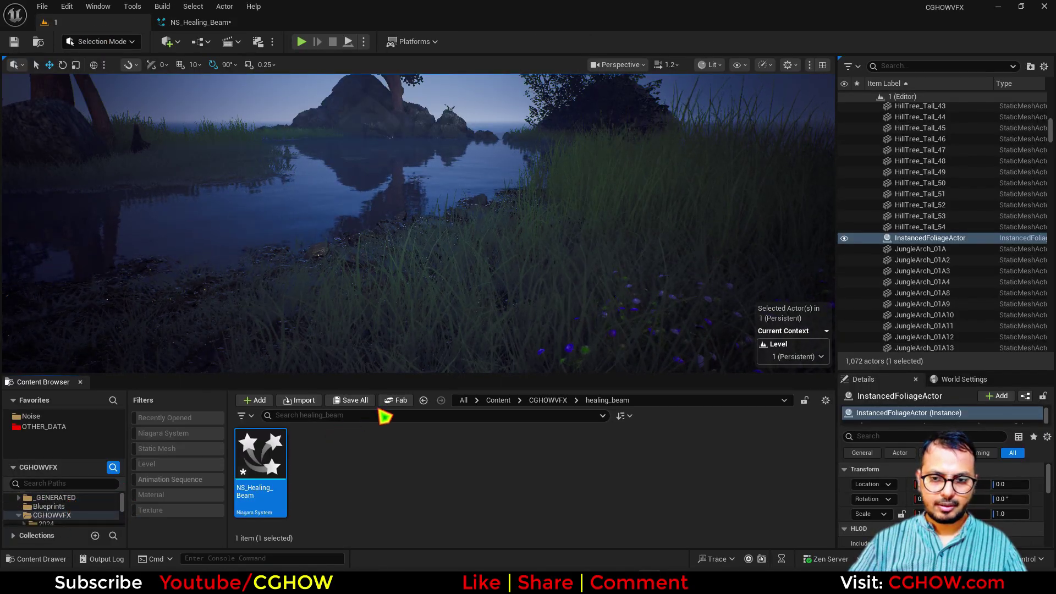
pyautogui.click(548, 400)
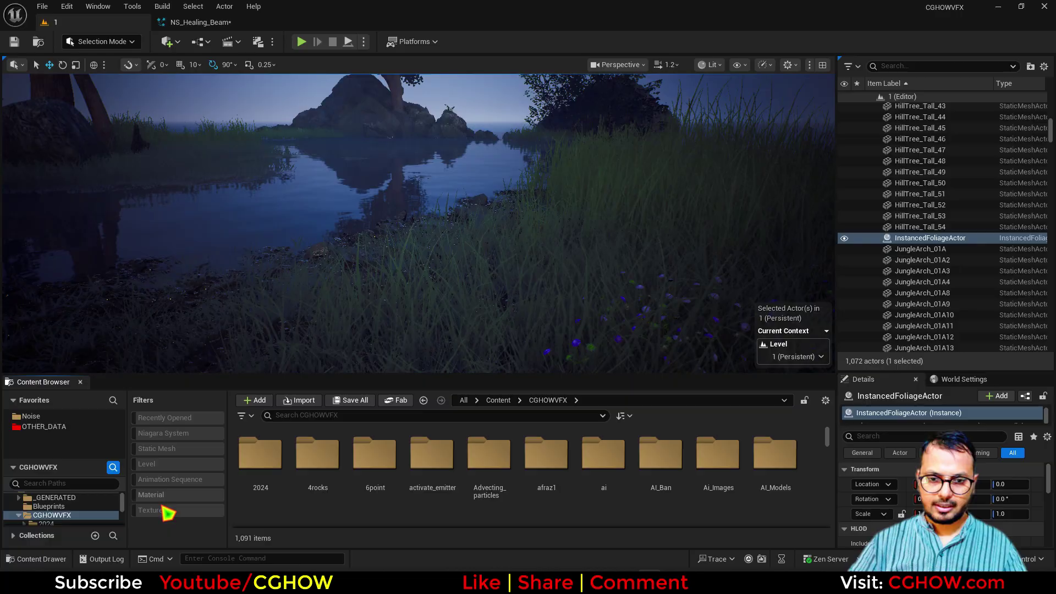
pyautogui.click(149, 463)
pyautogui.click(156, 448)
pyautogui.click(294, 416)
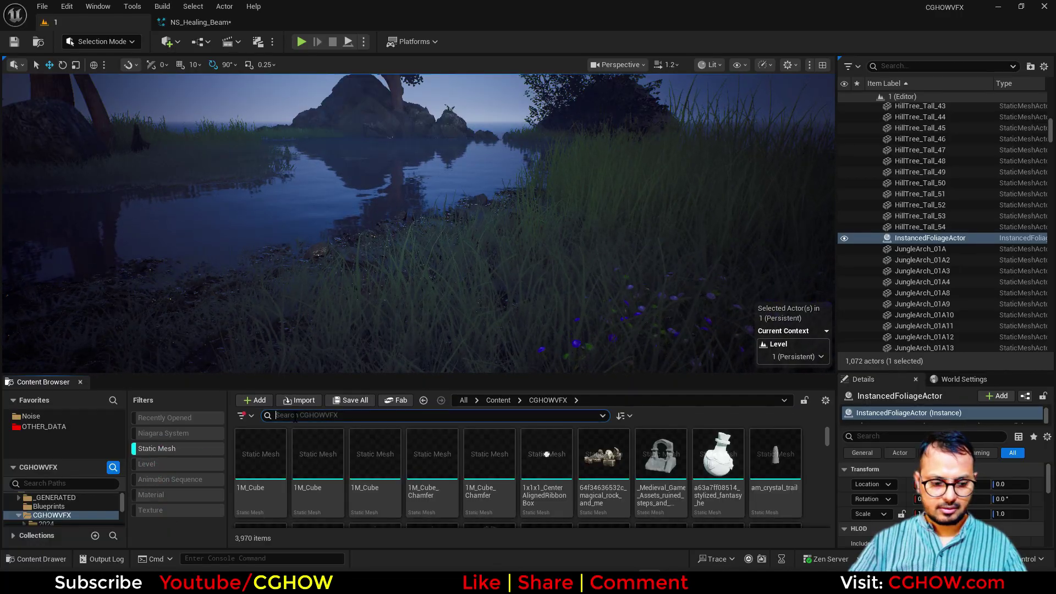
pyautogui.write('cyl')
# Step: Open the thin cyl static mesh and examine its shape from several angles
pyautogui.click(499, 468)
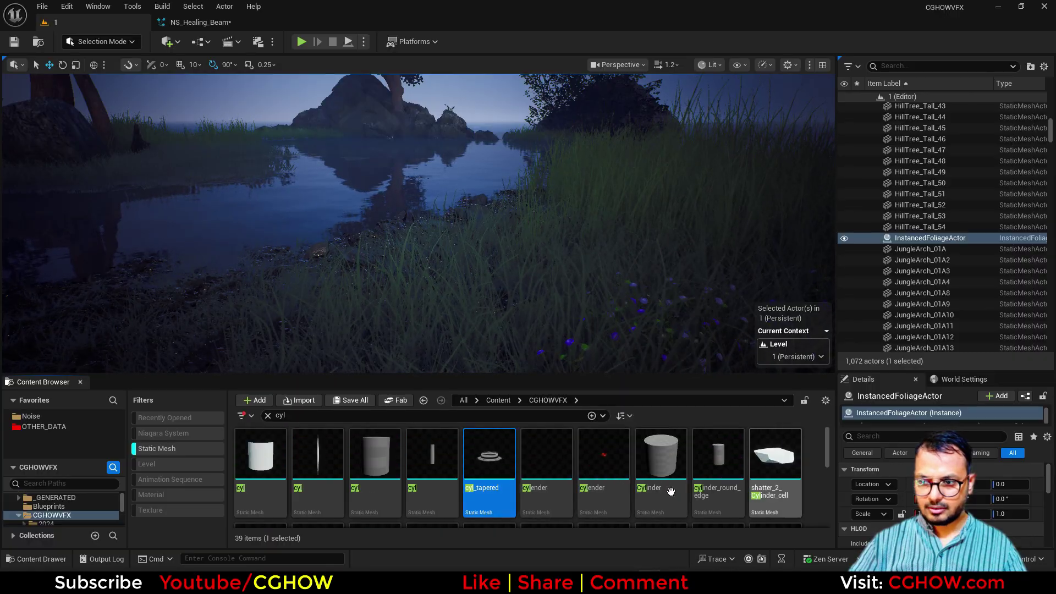
pyautogui.click(428, 461)
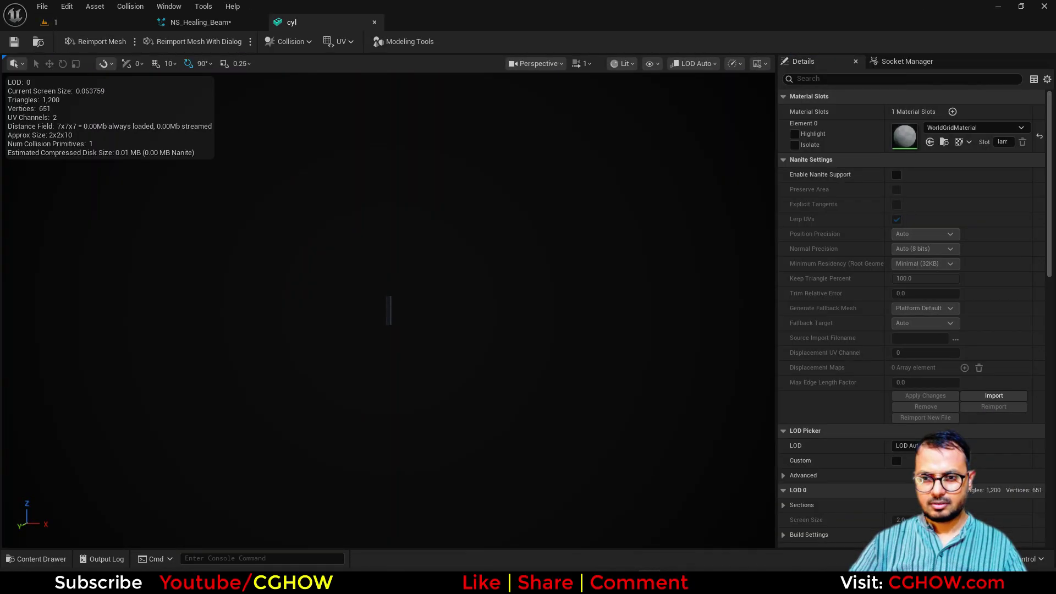
pyautogui.scroll(8, 388, 310)
pyautogui.keyDown('alt'); pyautogui.moveTo(387, 310); pyautogui.dragTo(220, 292); pyautogui.keyUp('alt')
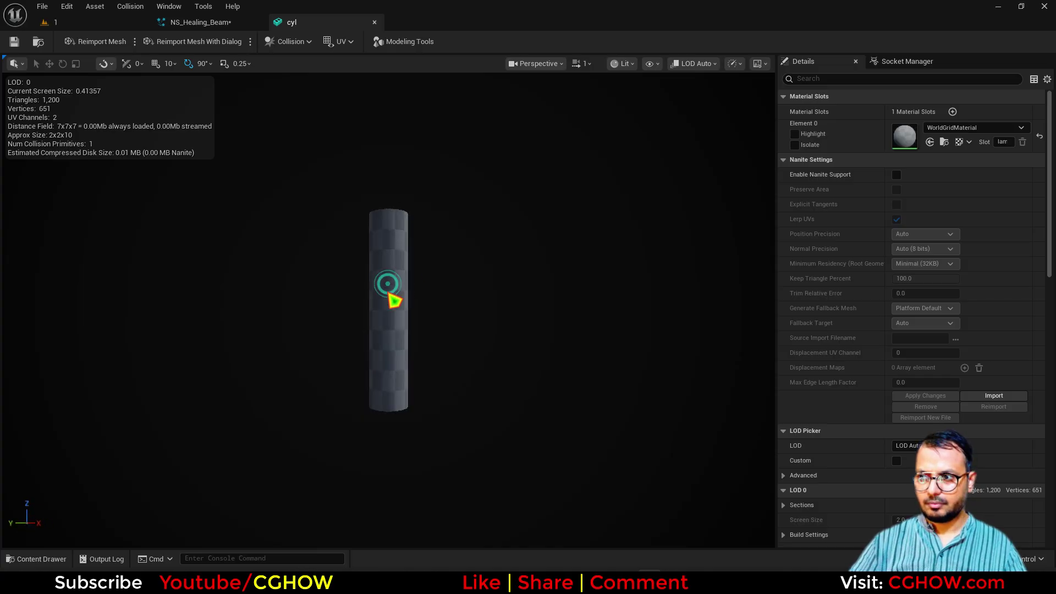
# Step: Assign the cyl static mesh to the Mesh Renderer's first mesh entry
pyautogui.click(40, 42)
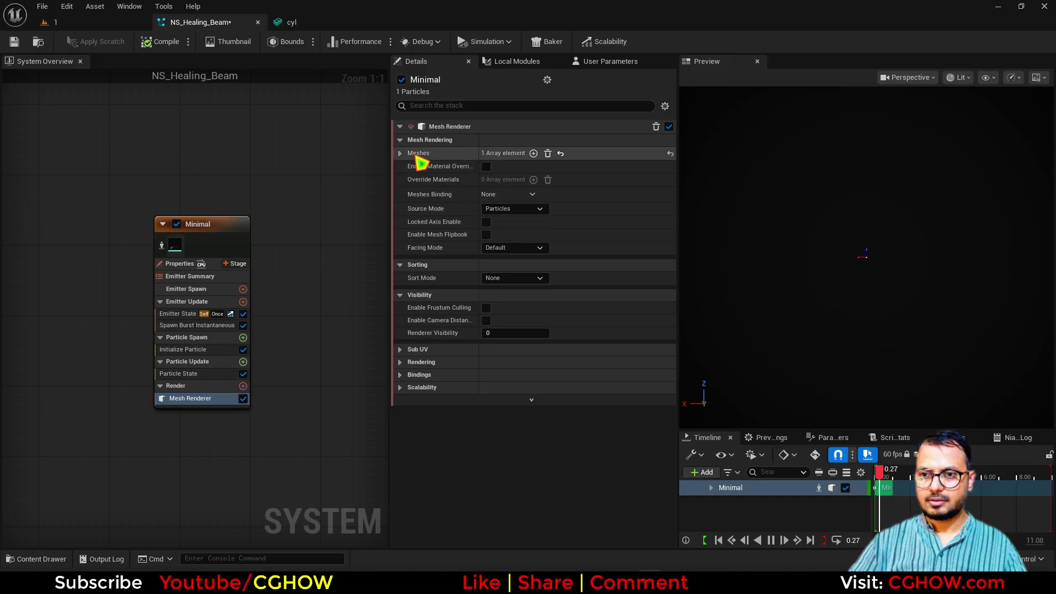
pyautogui.click(400, 152)
pyautogui.click(520, 182)
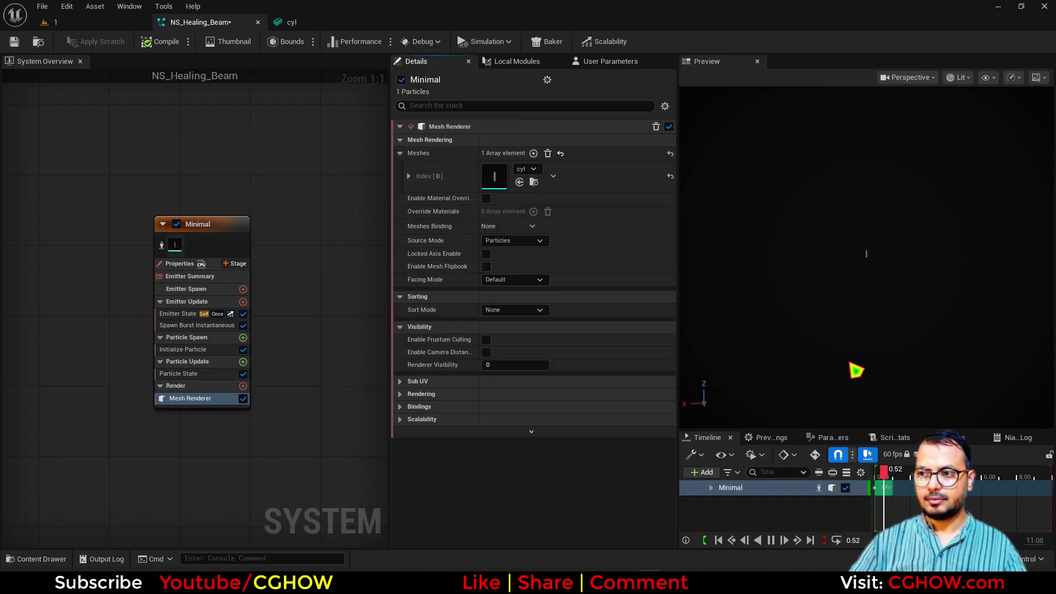
# Step: Enable Local Space for the emitter and place the NS_Healing_Beam system on the grass in the level
pyautogui.click(176, 276)
pyautogui.click(179, 263)
pyautogui.click(486, 152)
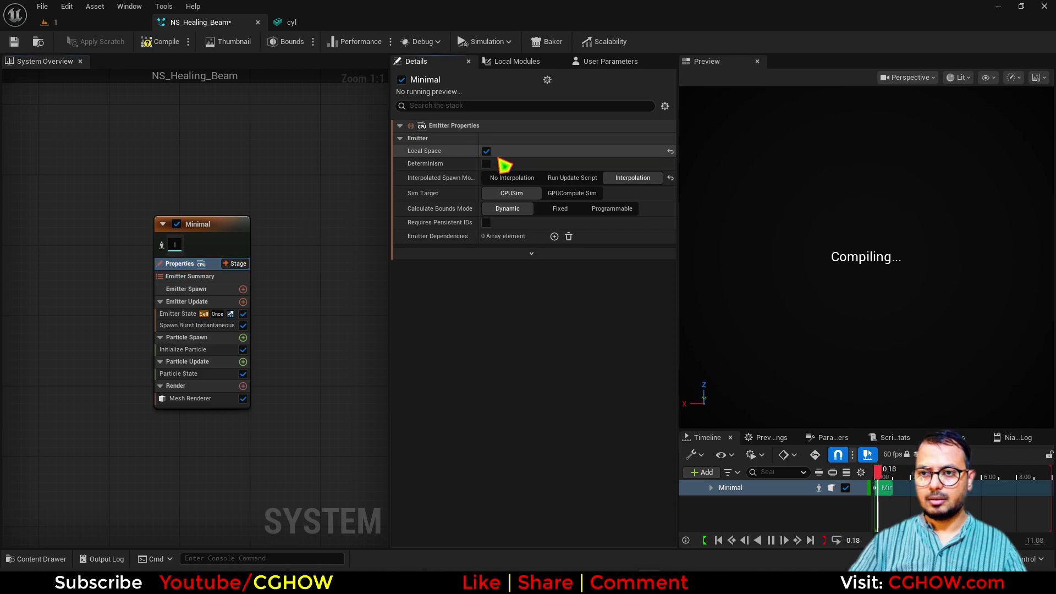
pyautogui.click(35, 43)
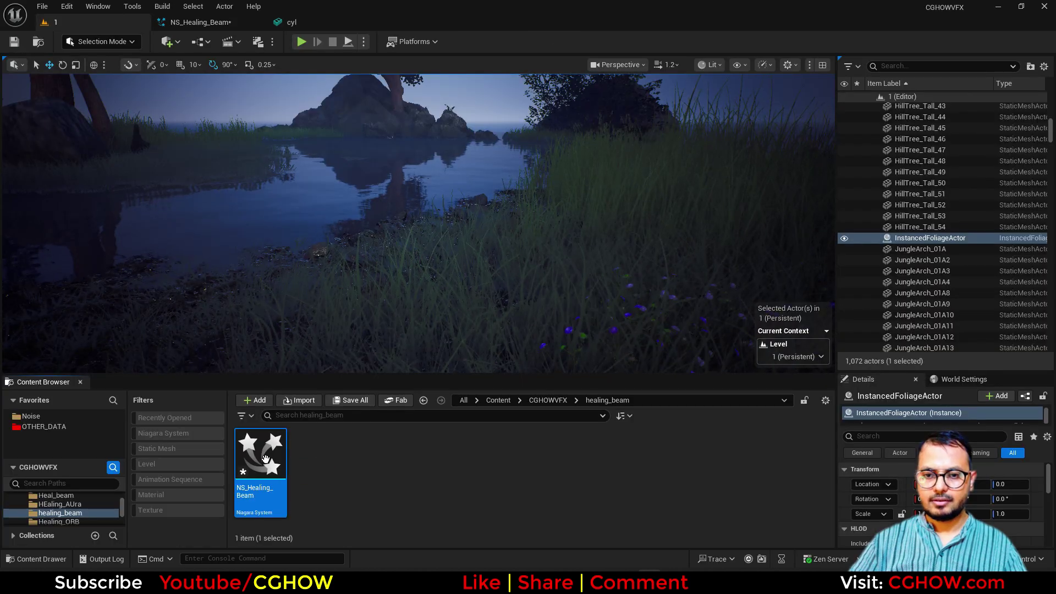
pyautogui.moveTo(421, 287); pyautogui.dragTo(421, 289)
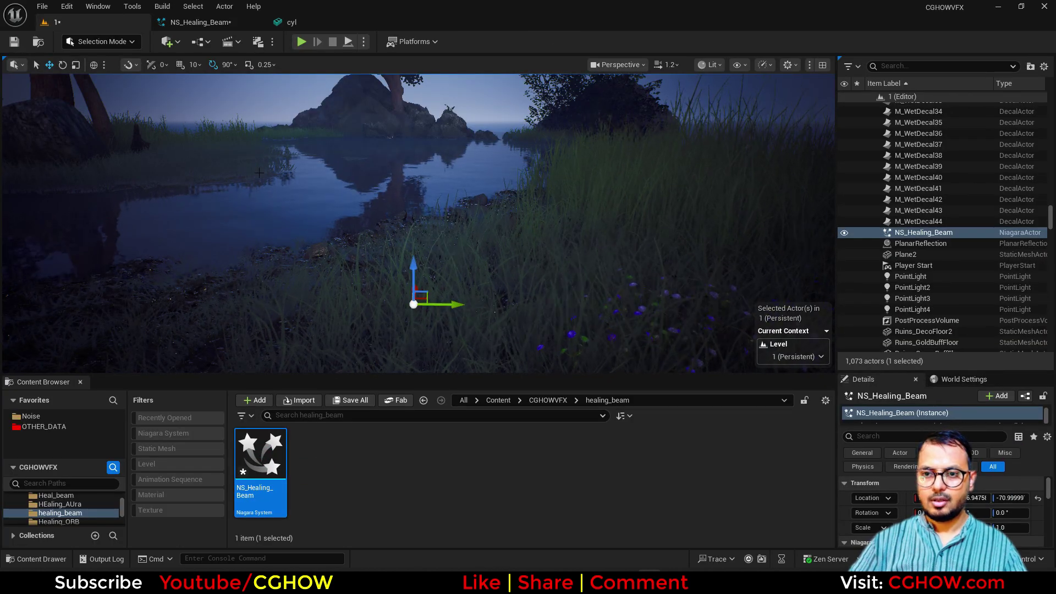
# Step: Set the mesh scale mode in Initialize Particle to Uniform with a scale of 10, and check the level
pyautogui.click(200, 22)
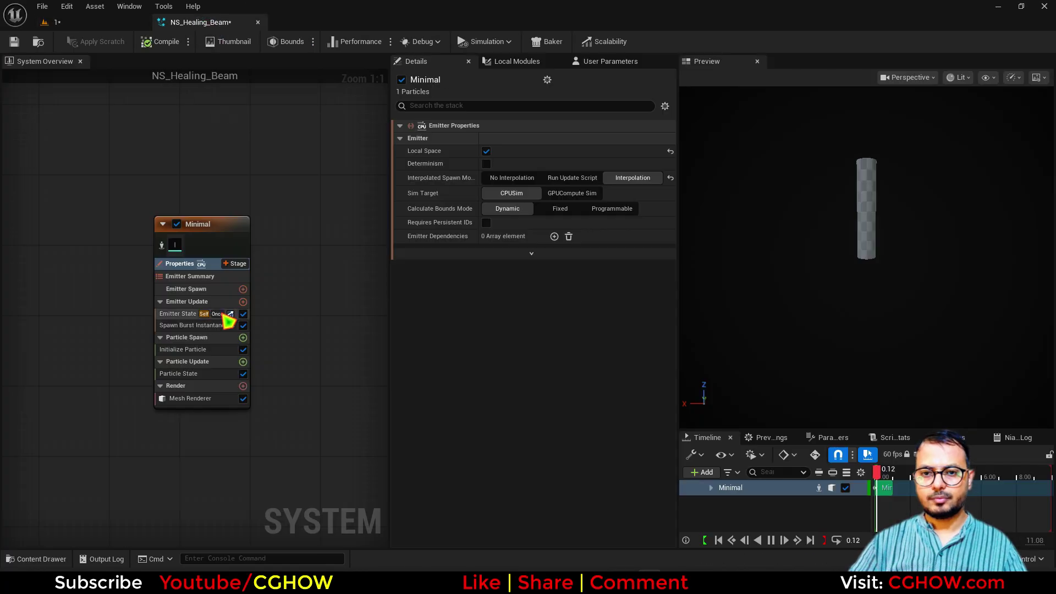
pyautogui.click(184, 349)
pyautogui.click(512, 341)
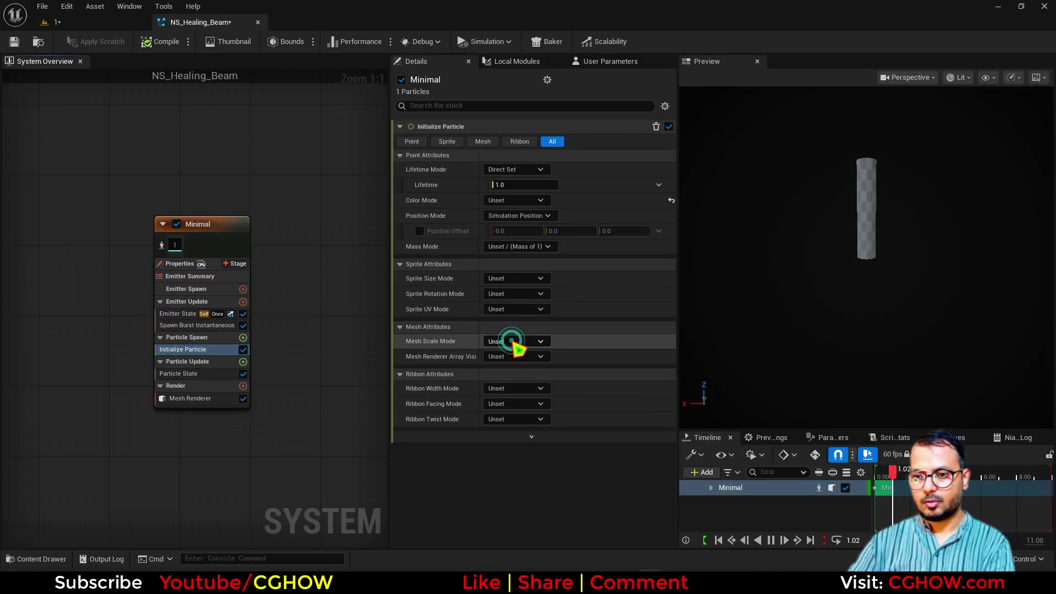
pyautogui.click(514, 370)
pyautogui.click(516, 358)
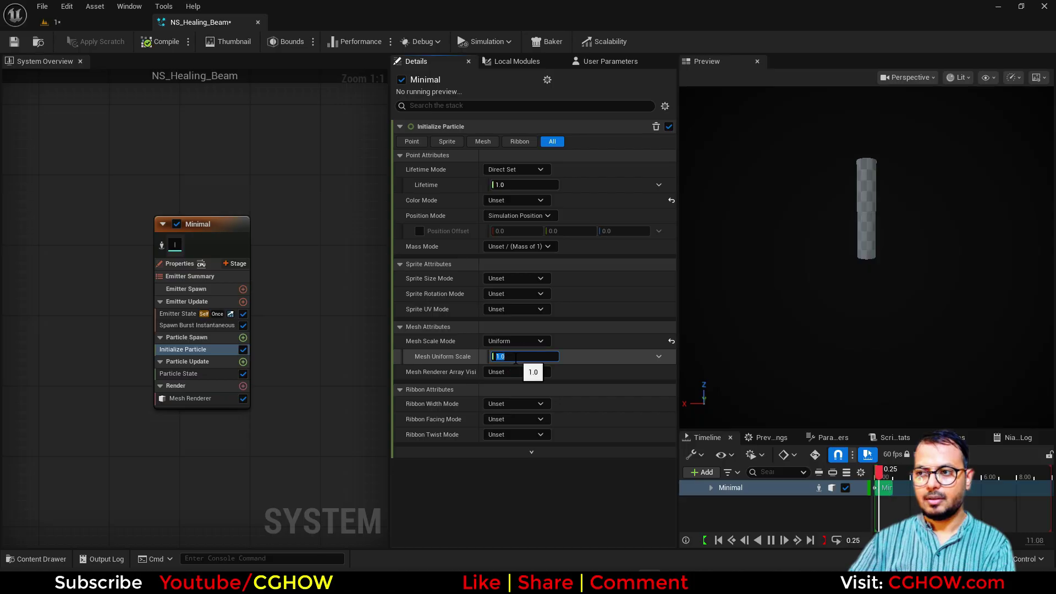
pyautogui.write('10')
pyautogui.press('Return')
pyautogui.click(90, 27)
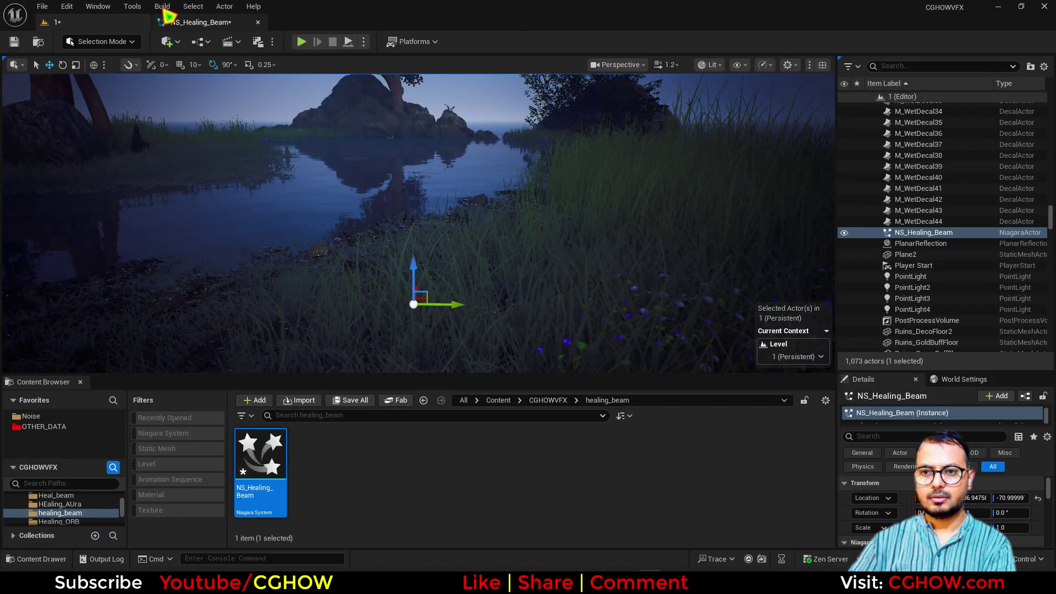
# Step: Set the uniform mesh scale to 20 and reset the placed healing beam in the level to replay it
pyautogui.click(171, 21)
pyautogui.click(508, 356)
pyautogui.write('20')
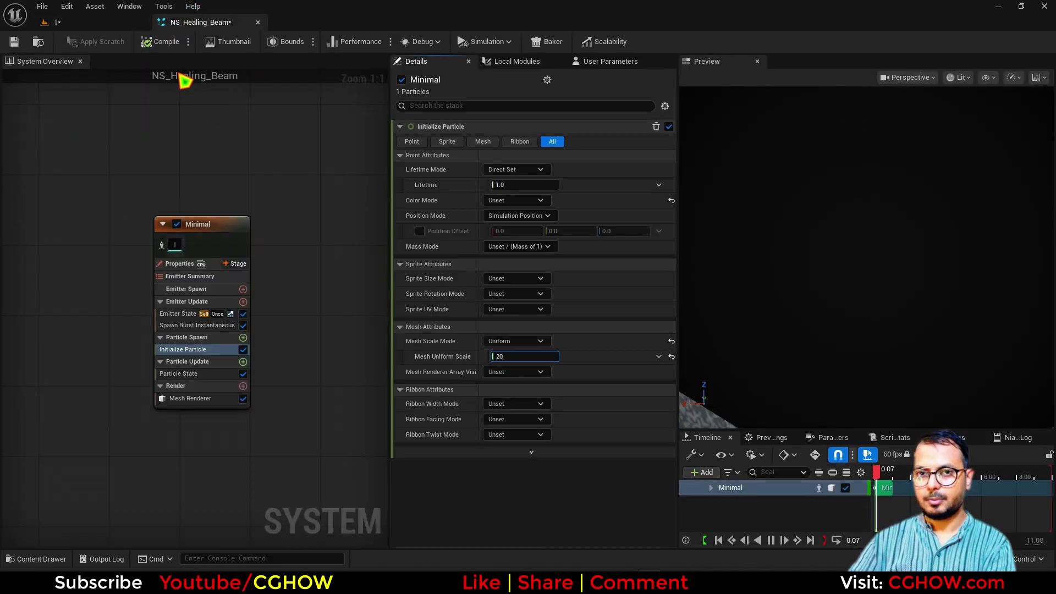
pyautogui.click(106, 23)
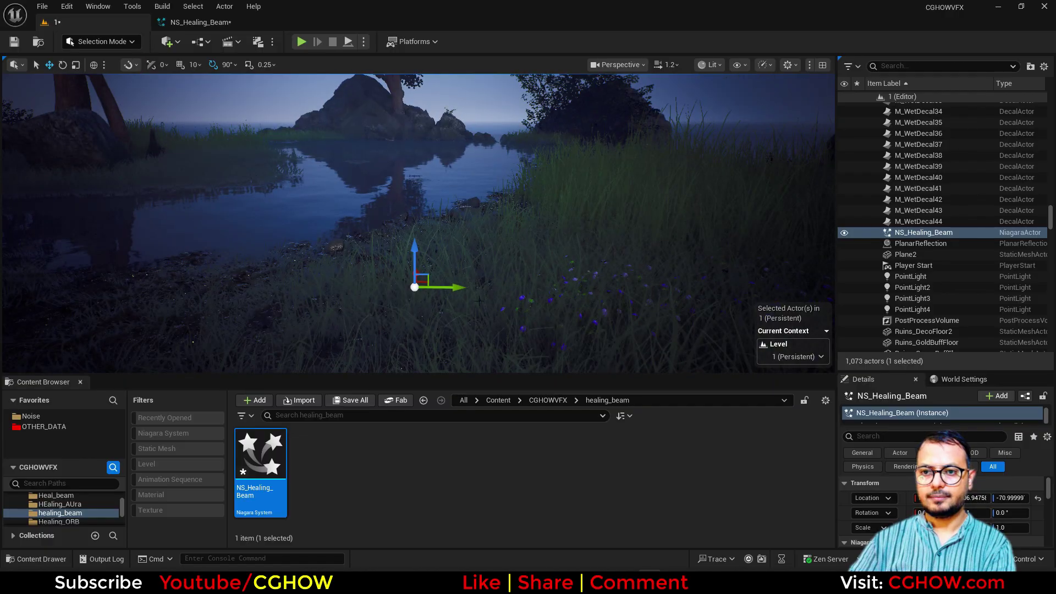
pyautogui.moveTo(925, 369); pyautogui.dragTo(920, 207)
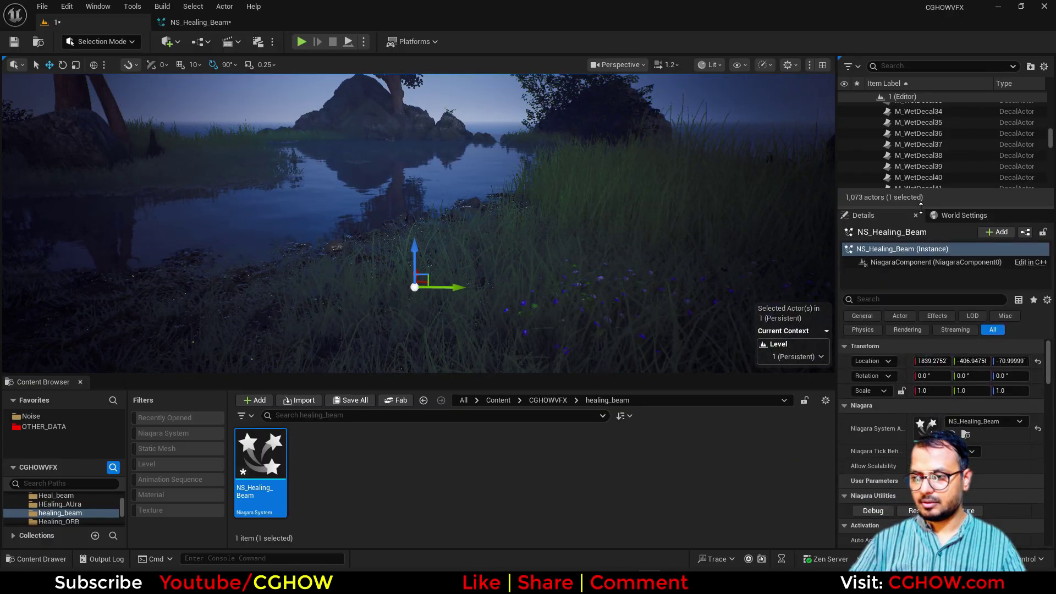
pyautogui.click(917, 510)
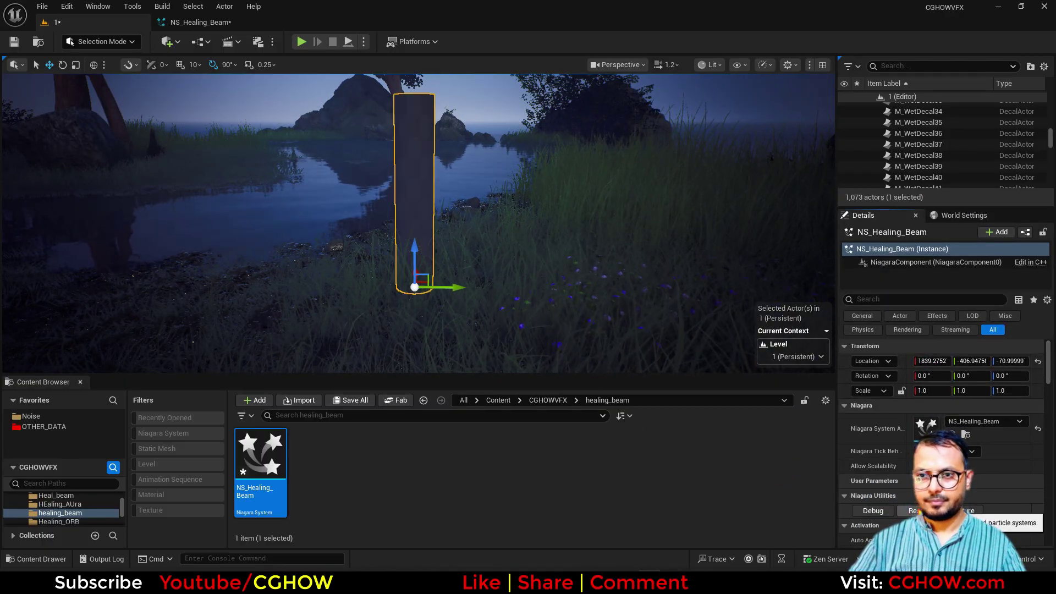
# Step: Change the mesh scale mode in Initialize Particle to Non-Uniform with a scale of 20, 20, 30
pyautogui.click(181, 22)
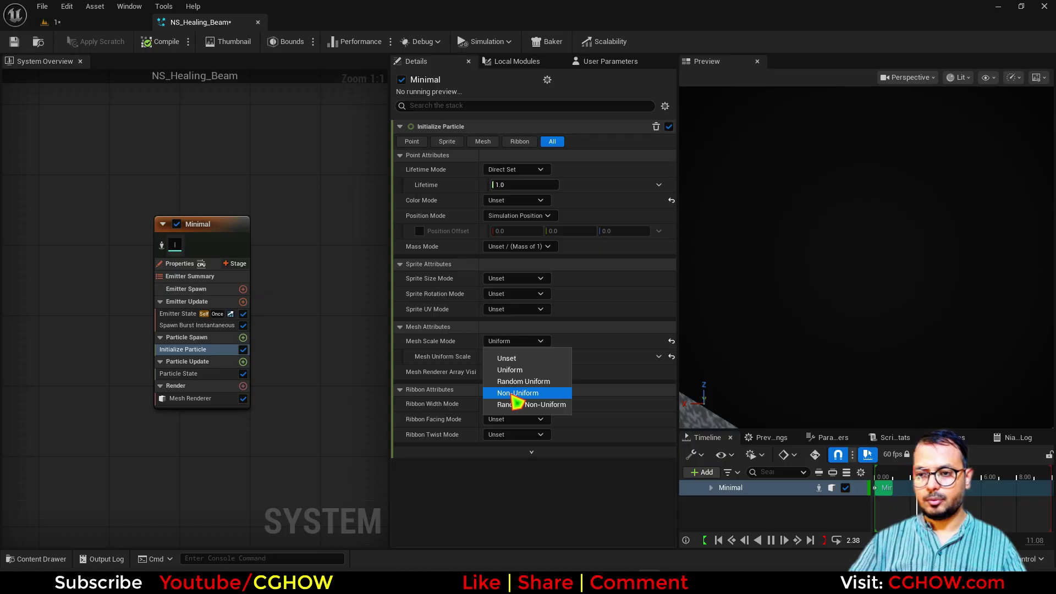
pyautogui.click(515, 393)
pyautogui.write('2')
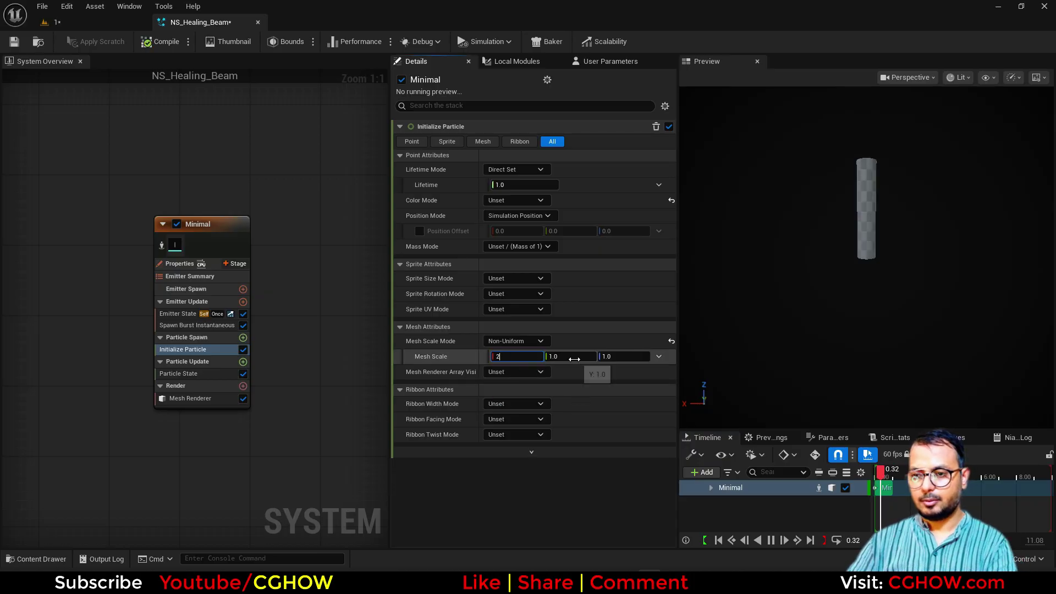
pyautogui.write('0')
pyautogui.press('Tab')
pyautogui.write('20')
pyautogui.press('Tab')
pyautogui.write('30')
pyautogui.press('Return')
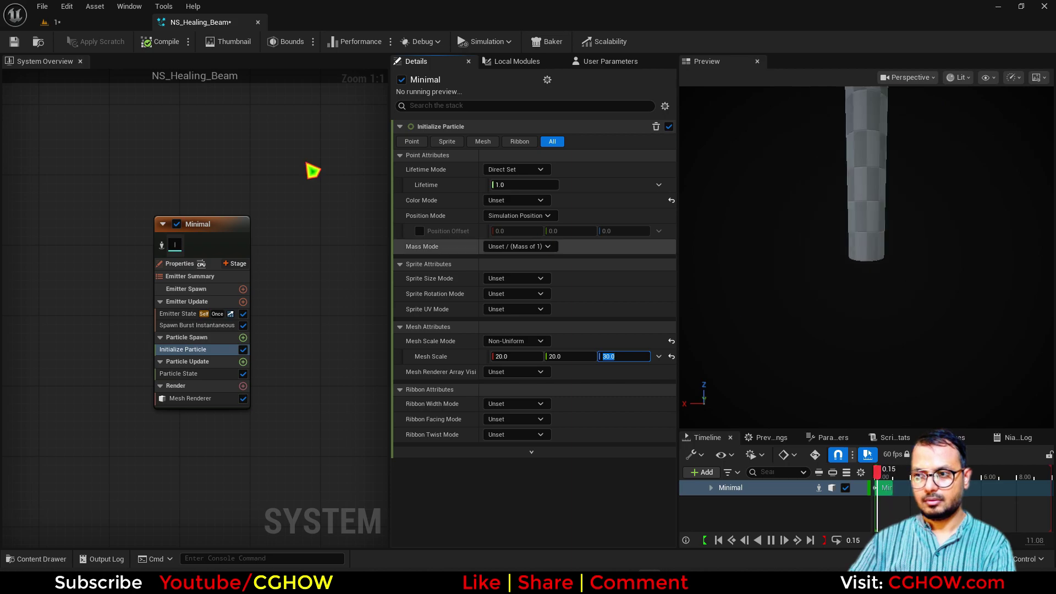
# Step: Lower the placed healing beam in the level to about Z -153 and shift it to about X 1947
pyautogui.click(94, 22)
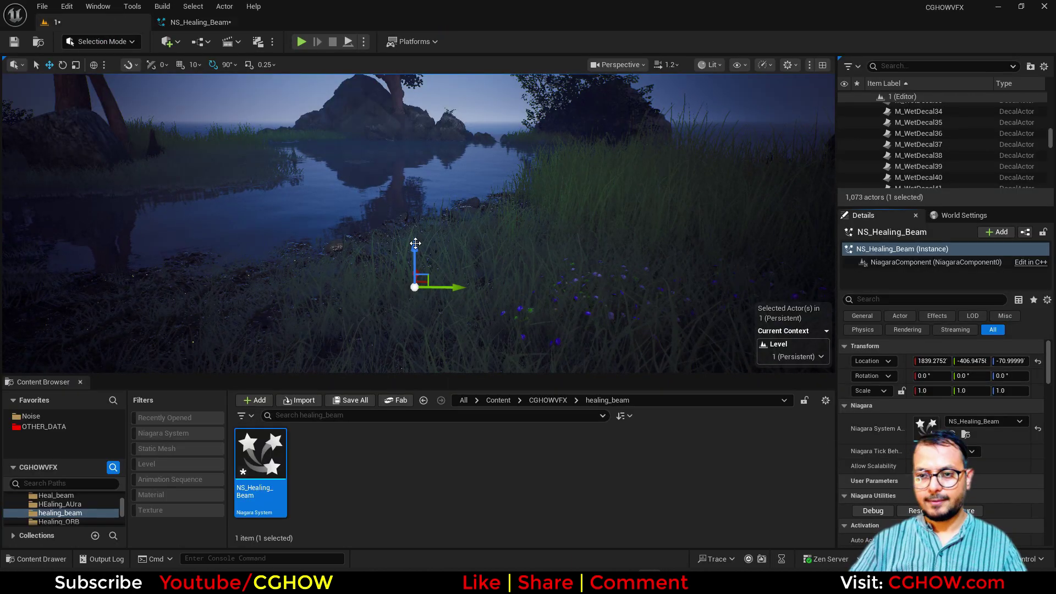
pyautogui.moveTo(415, 243); pyautogui.dragTo(415, 314)
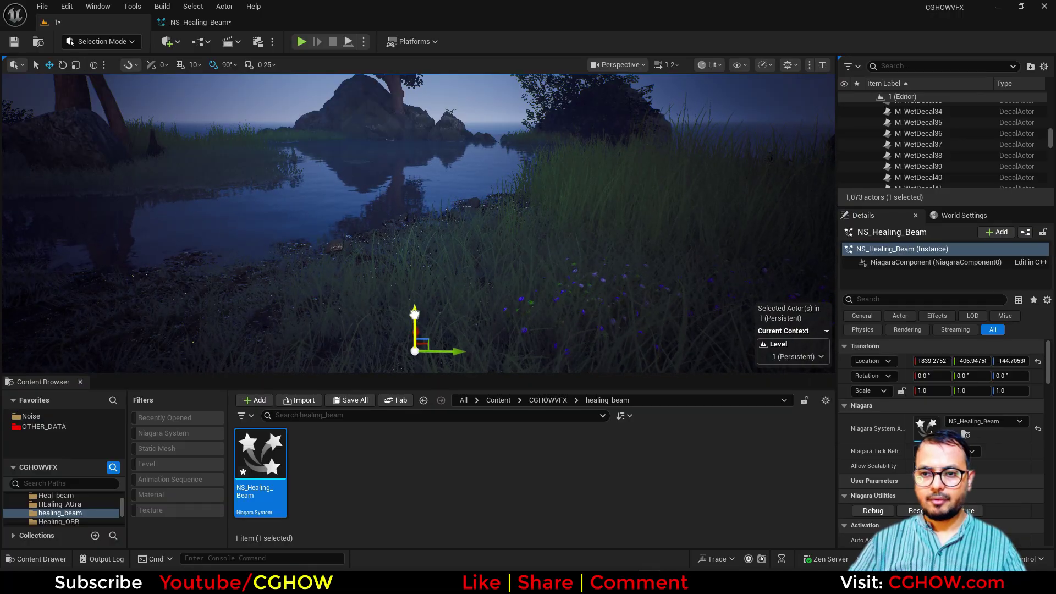
pyautogui.moveTo(414, 318); pyautogui.dragTo(539, 377, button='right')
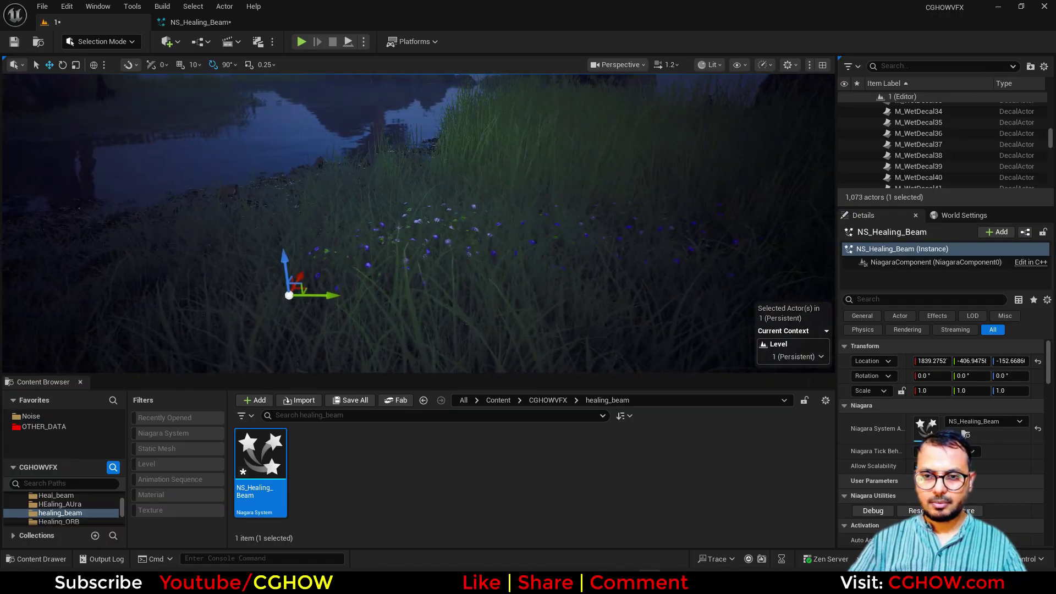
pyautogui.moveTo(299, 276); pyautogui.dragTo(320, 237)
pyautogui.moveTo(321, 237); pyautogui.dragTo(252, 129, button='middle')
# Step: Open the cyl mesh used by the Mesh Renderer and show its pivot to examine where it sits
pyautogui.click(214, 22)
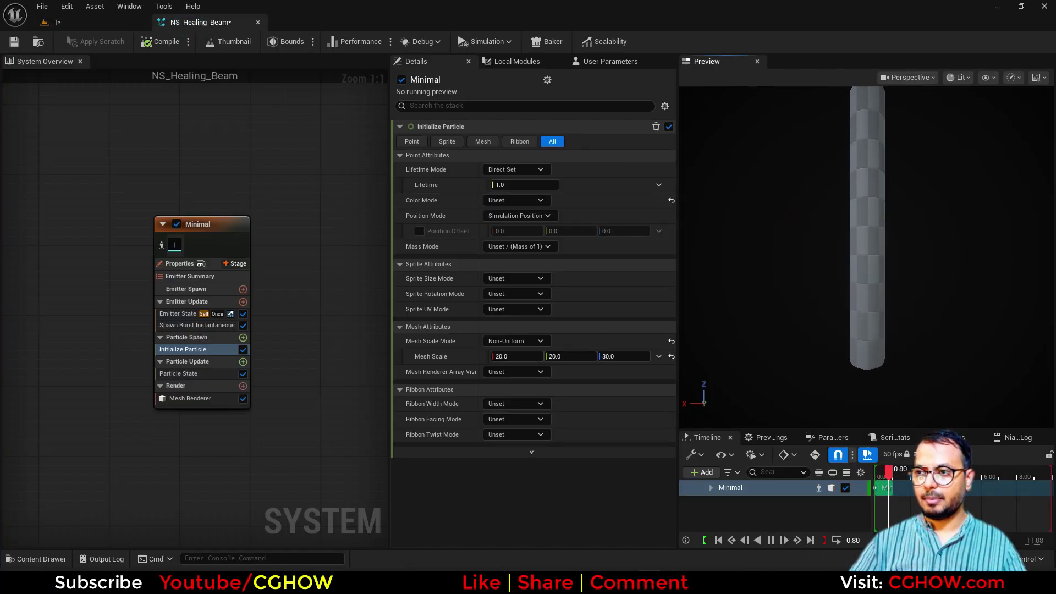
pyautogui.click(190, 398)
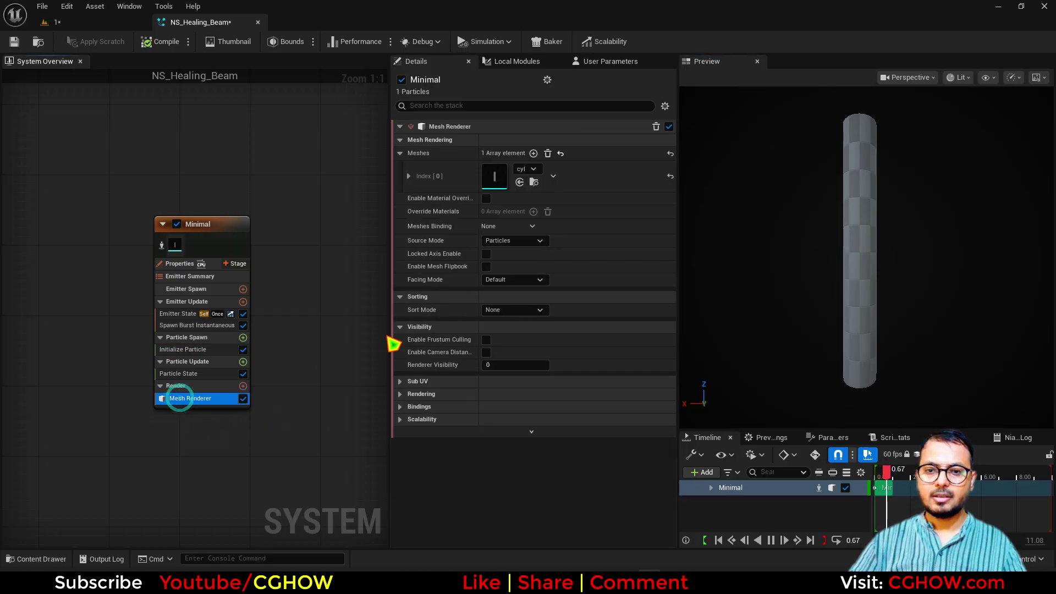
pyautogui.click(495, 178)
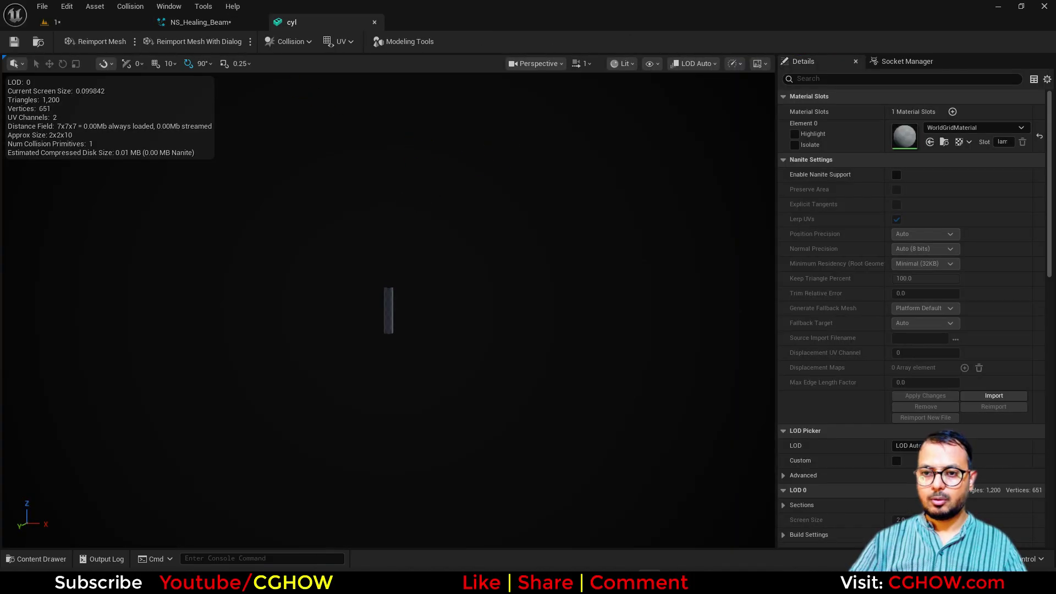
pyautogui.keyDown('alt'); pyautogui.moveTo(414, 187); pyautogui.dragTo(469, 187, button='right'); pyautogui.keyUp('alt')
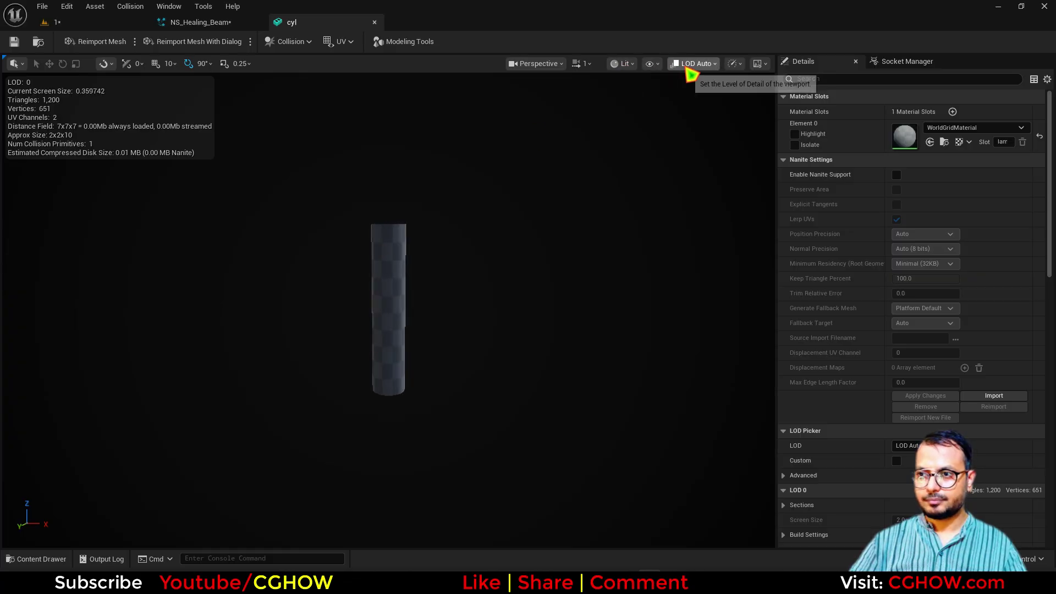
pyautogui.click(660, 65)
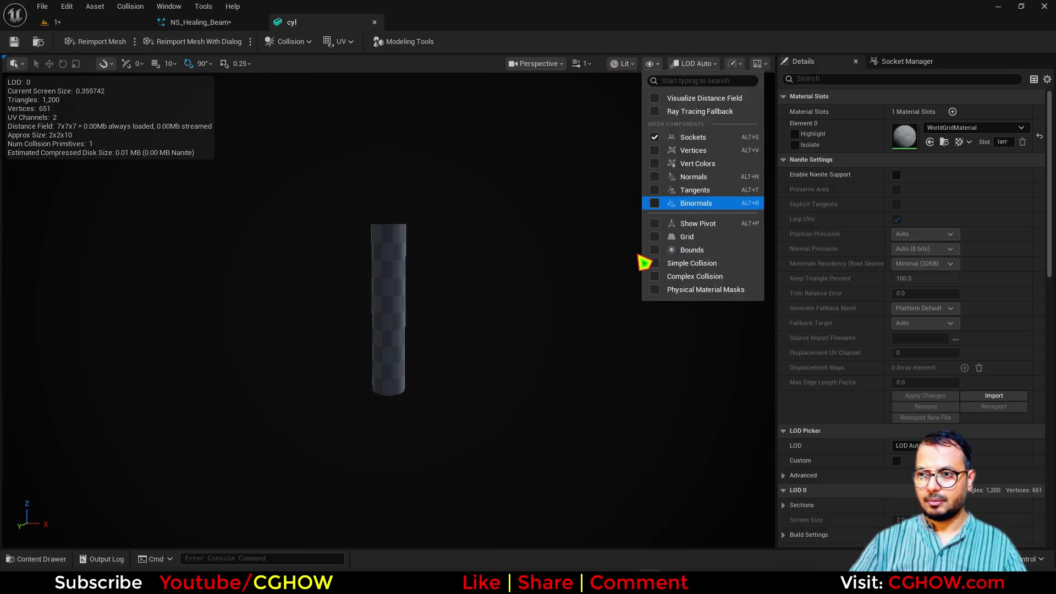
pyautogui.click(654, 225)
pyautogui.keyDown('alt'); pyautogui.moveTo(495, 337); pyautogui.dragTo(379, 308); pyautogui.keyUp('alt')
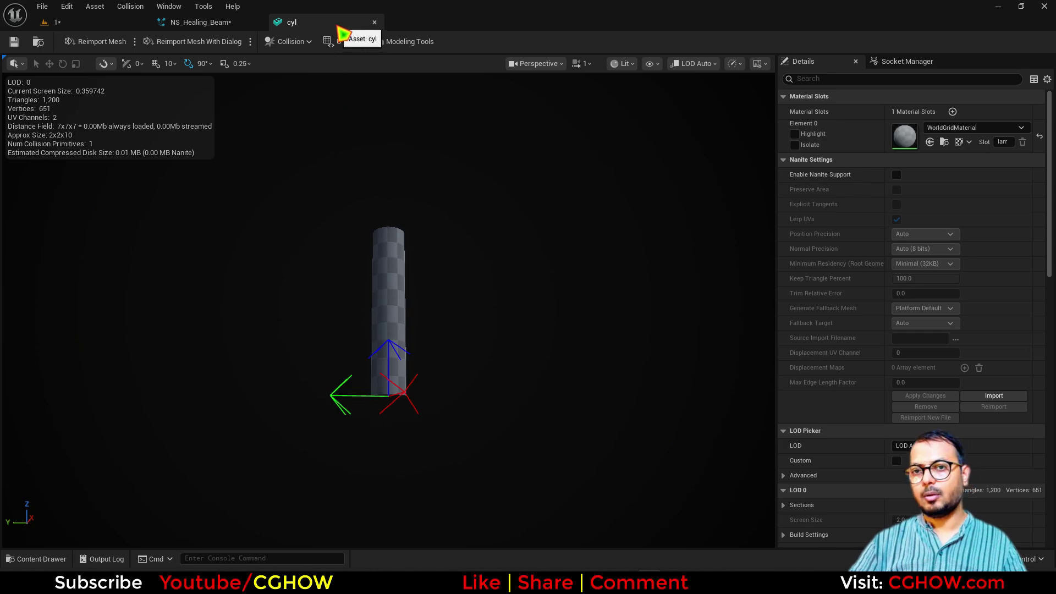
pyautogui.click(374, 22)
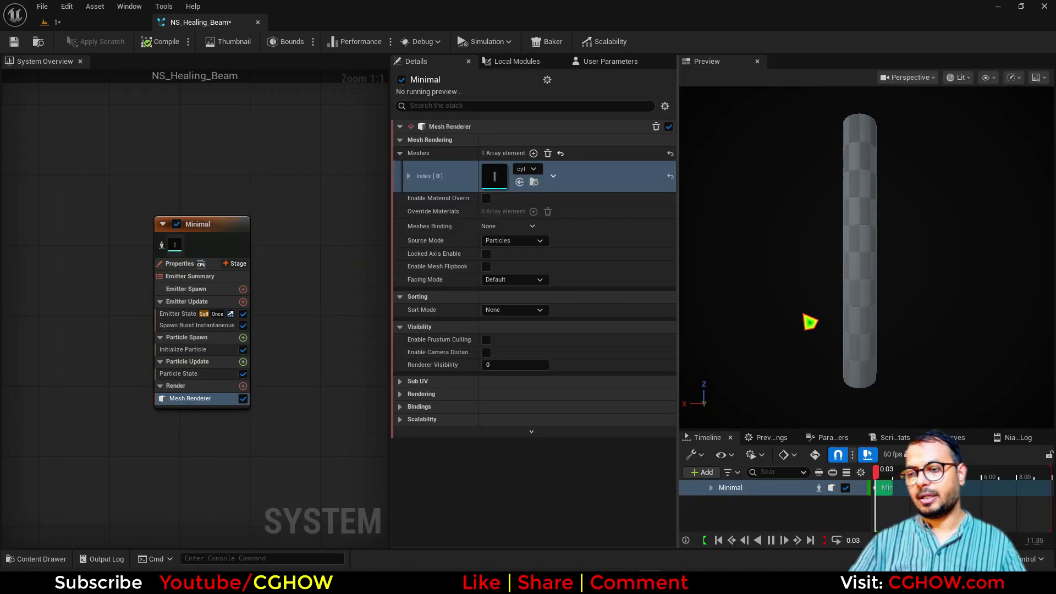
# Step: Save the level and the Niagara system, and create and open a material named M_beam in the healing_beam folder
pyautogui.click(91, 22)
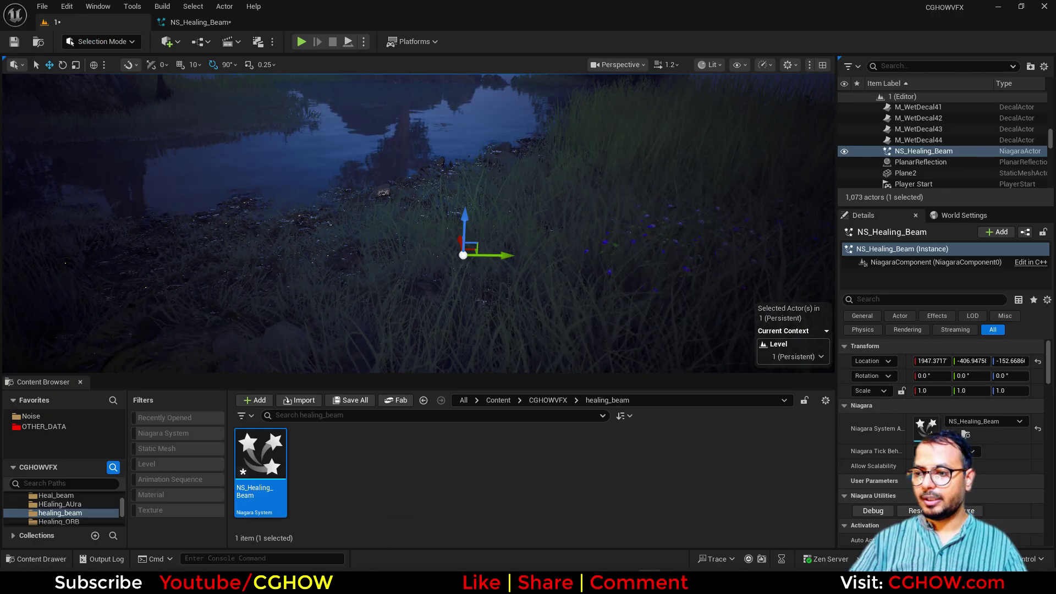
pyautogui.hotkey('ctrl', 's')
pyautogui.click(617, 414)
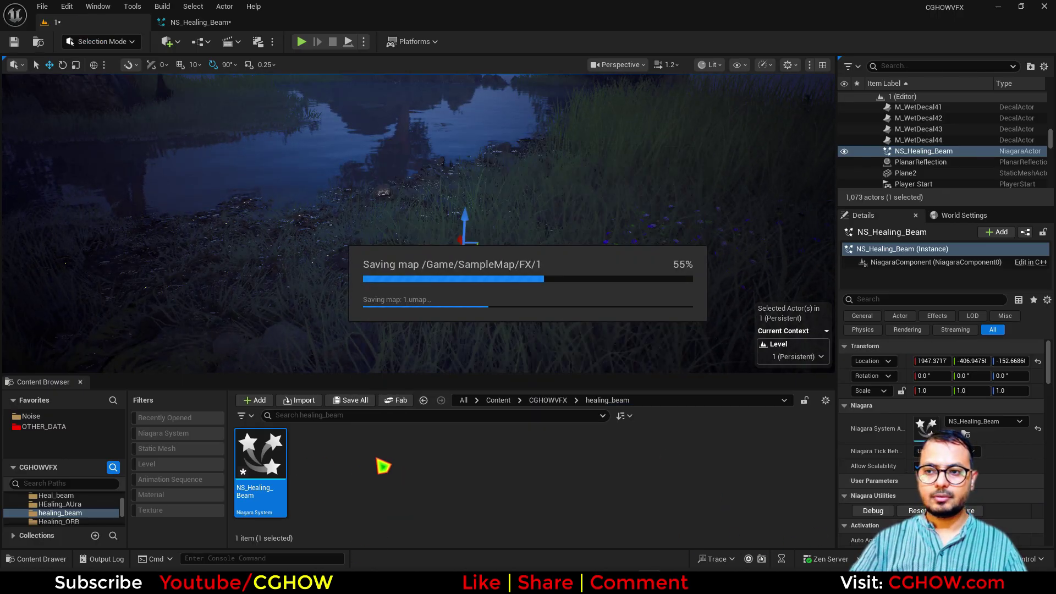
pyautogui.rightClick(382, 465)
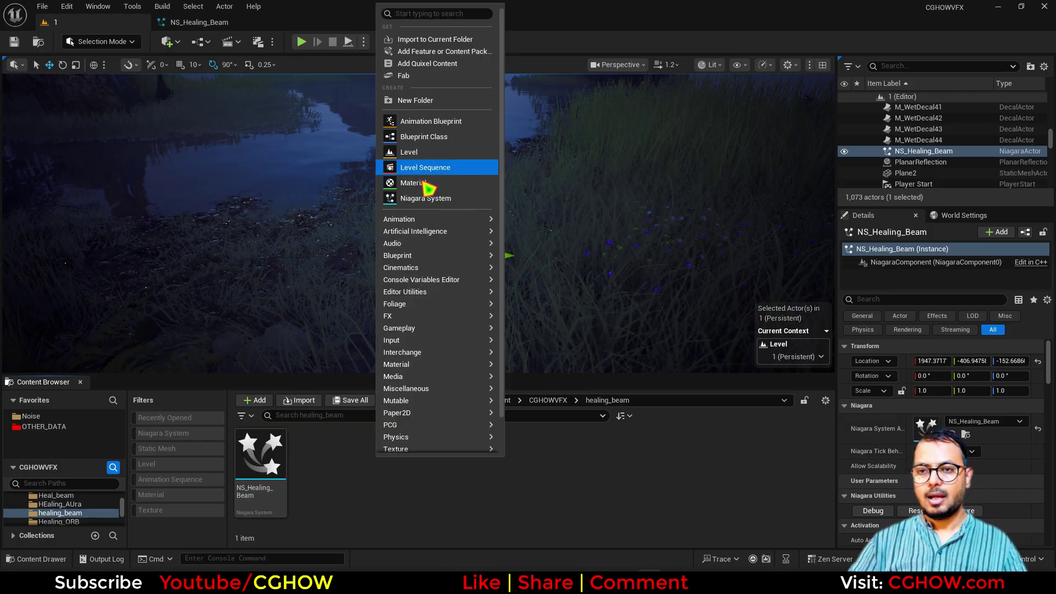
pyautogui.click(423, 185)
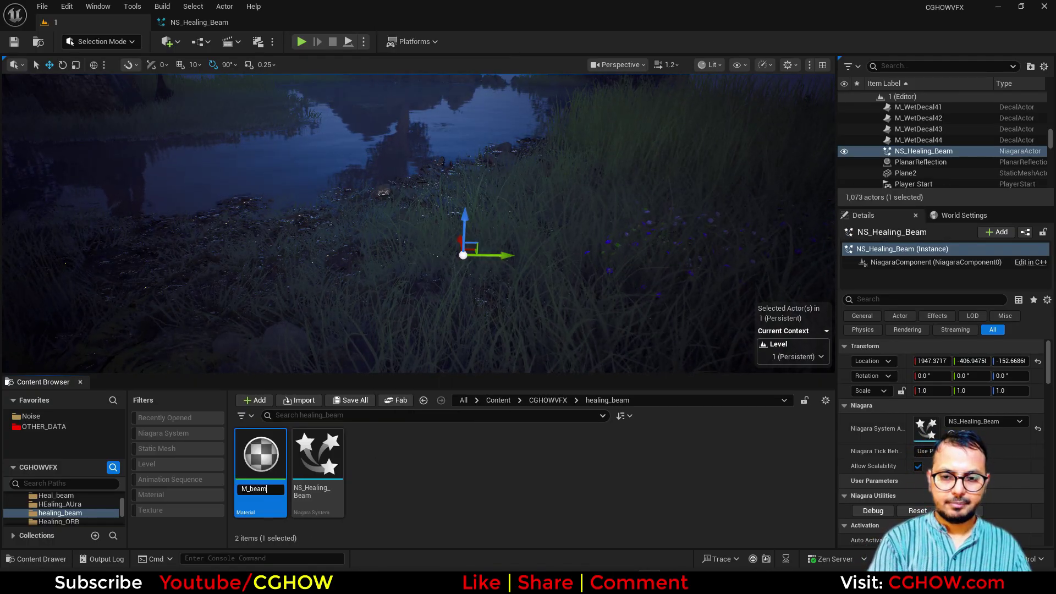
pyautogui.press('Return')
pyautogui.press('Return')
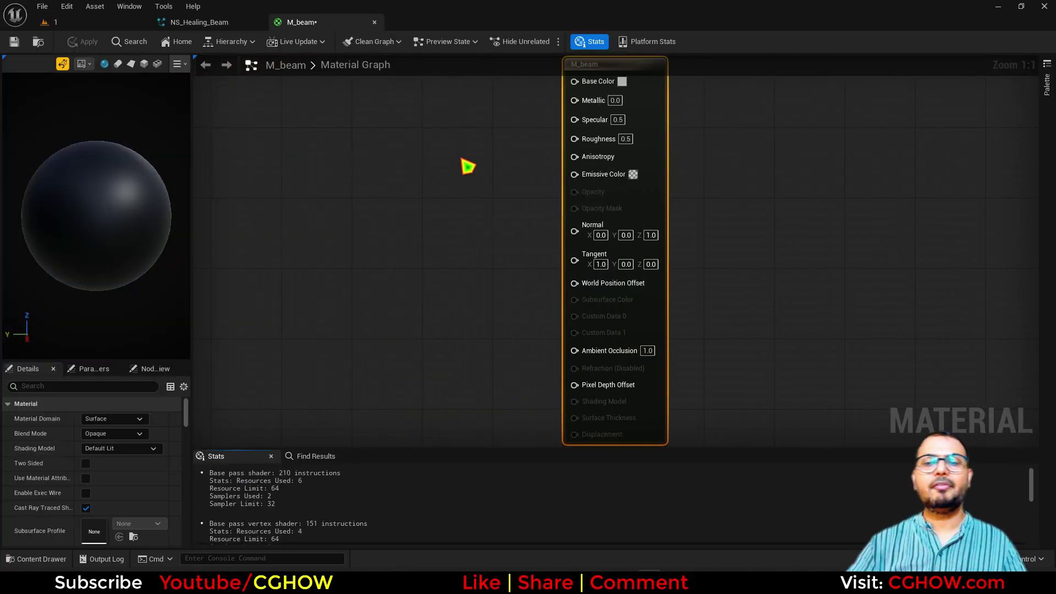
# Step: Use the emitter's cyl mesh as the preview mesh of M_beam and widen the material preview
pyautogui.click(215, 22)
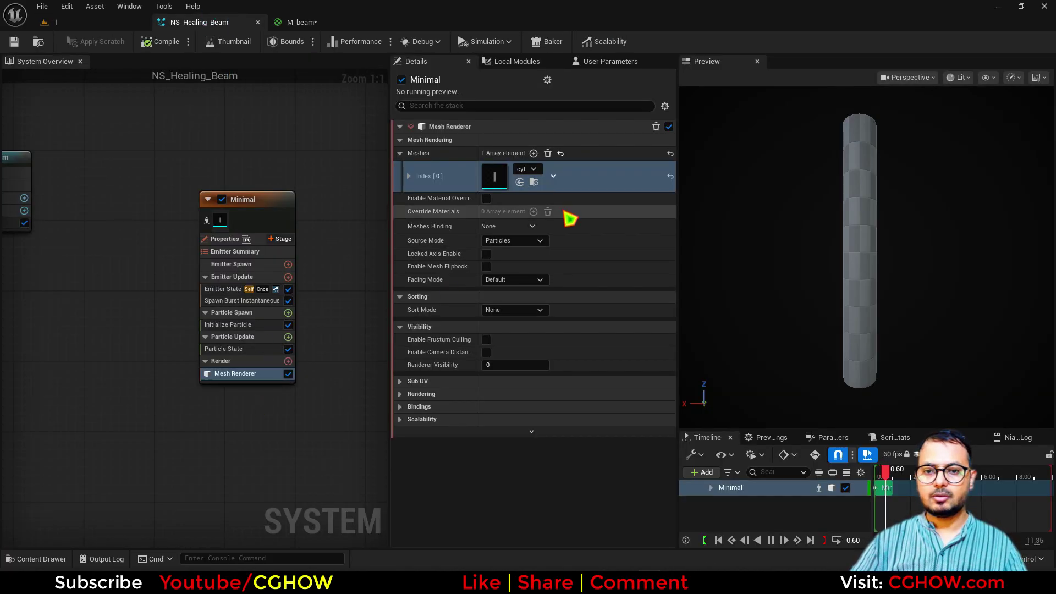
pyautogui.click(534, 183)
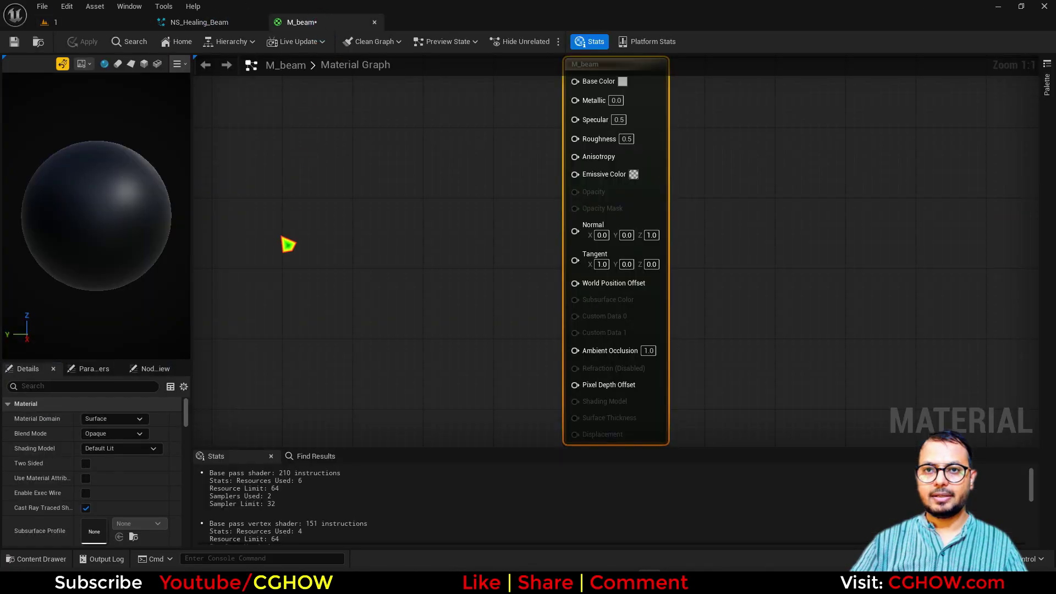
pyautogui.click(158, 64)
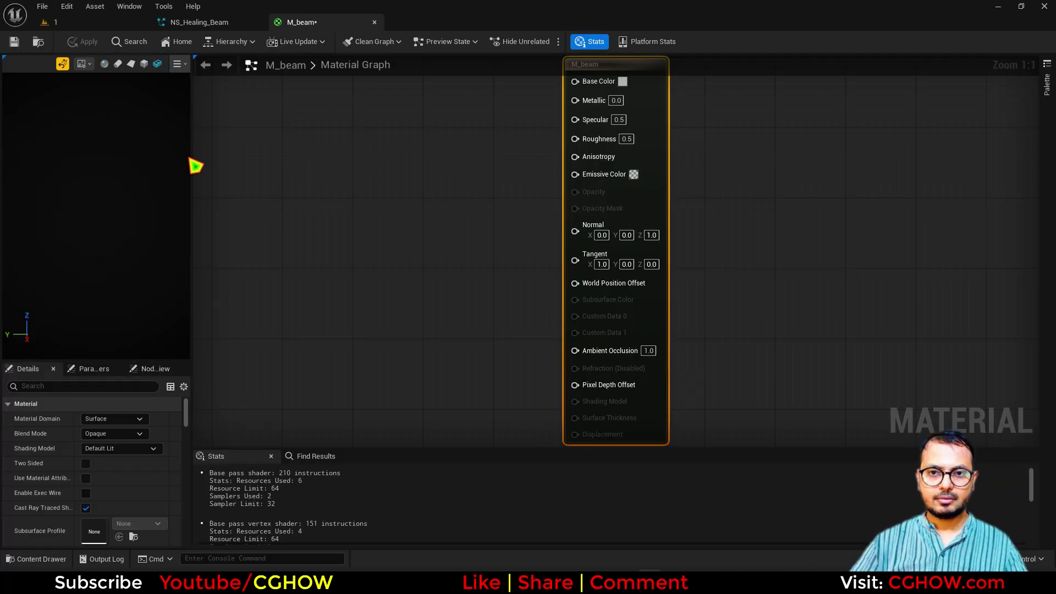
pyautogui.moveTo(191, 163); pyautogui.dragTo(269, 176)
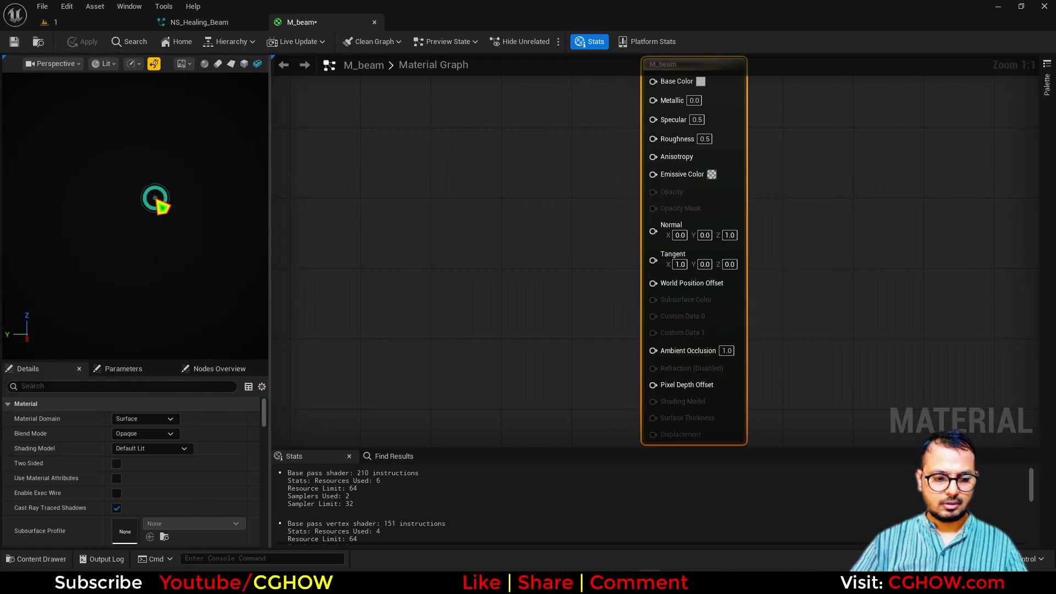
# Step: Set the shading model of M_beam to Unlit and try the Two Sided option, leaving it off
pyautogui.click(148, 448)
pyautogui.click(128, 312)
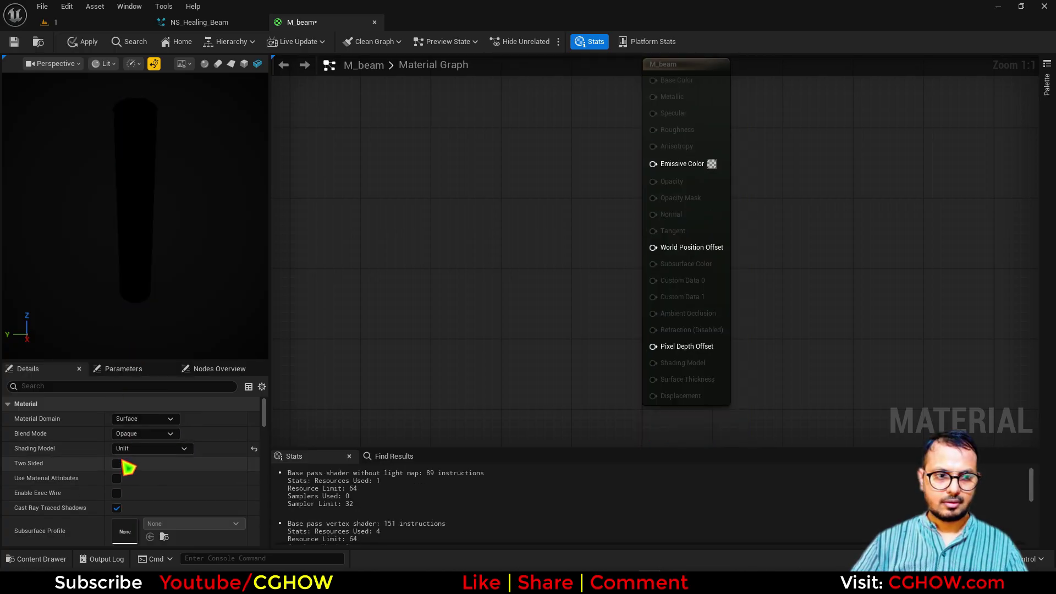
pyautogui.click(117, 464)
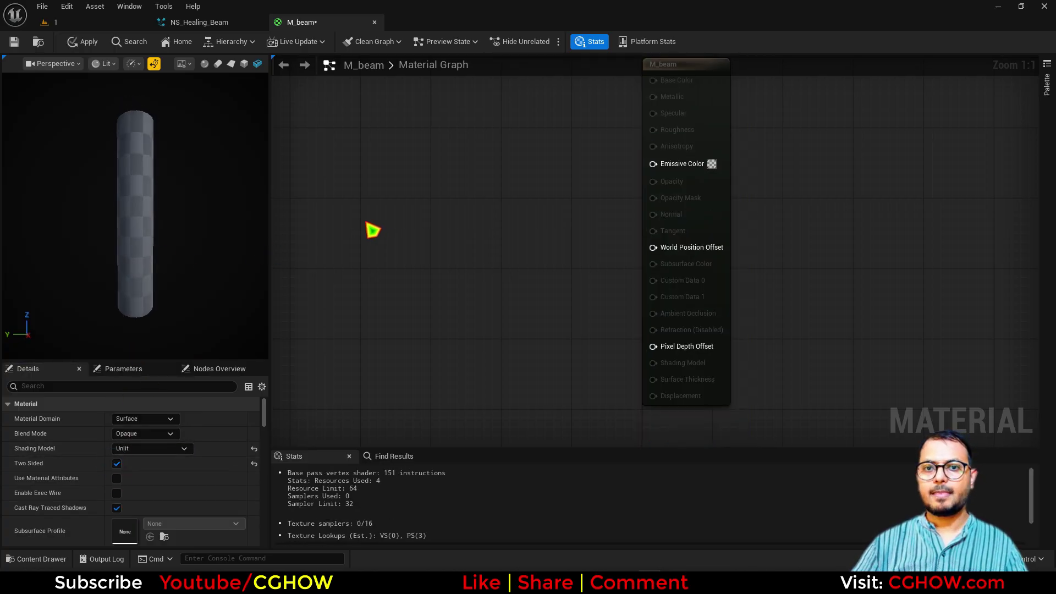
pyautogui.click(117, 464)
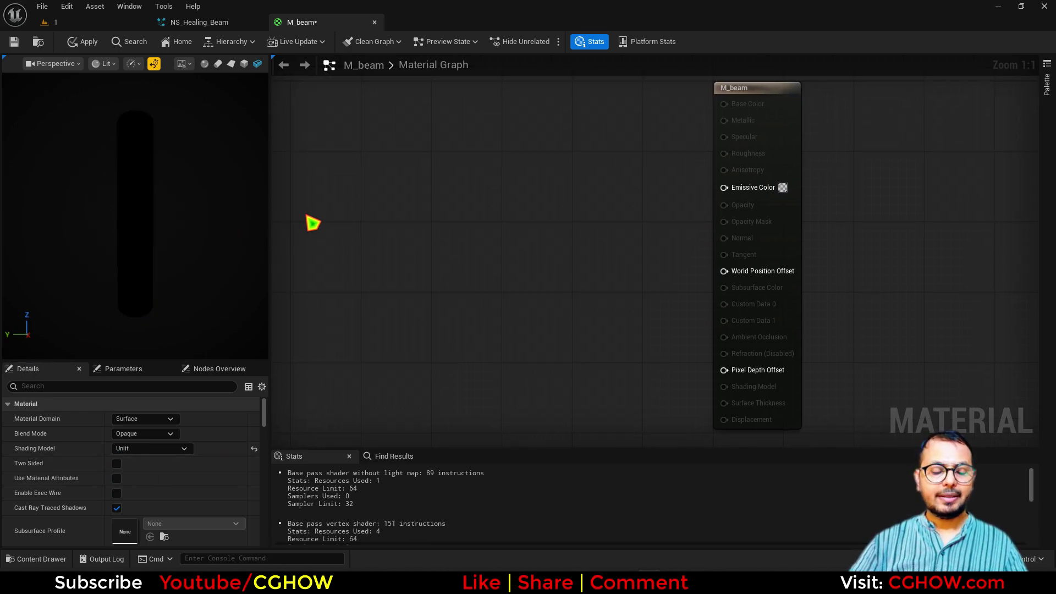
# Step: Feed a TexCoord node through a component mask limited to G into Emissive Color and check the gradient on the cylinder
pyautogui.press('u')
pyautogui.click(294, 204)
pyautogui.click(404, 202)
pyautogui.hotkey('shift', 'c')
pyautogui.click(402, 210)
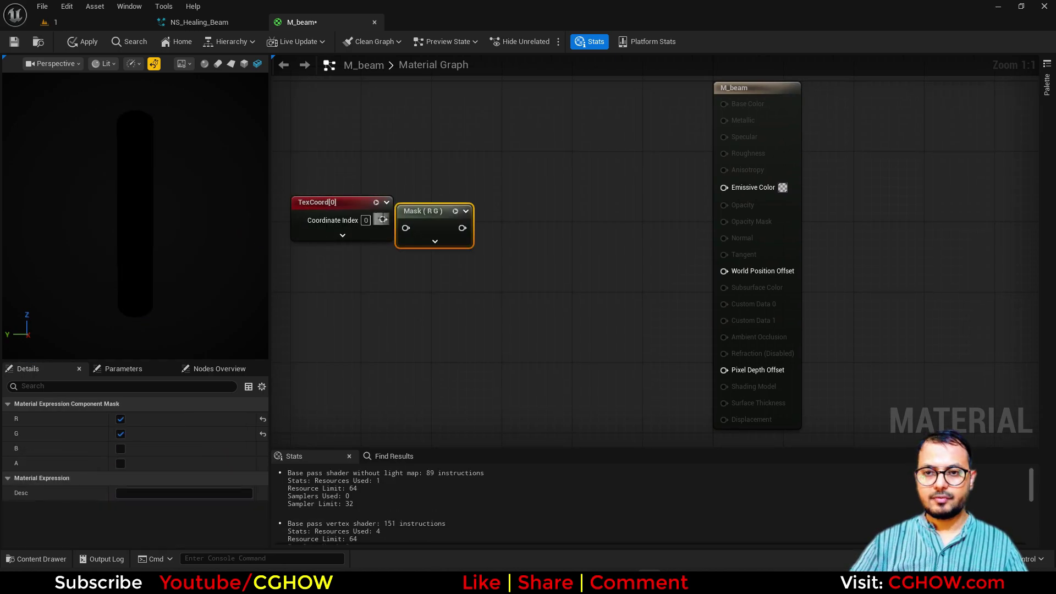
pyautogui.moveTo(383, 220); pyautogui.dragTo(725, 187)
pyautogui.click(120, 419)
pyautogui.moveTo(443, 224); pyautogui.dragTo(479, 207)
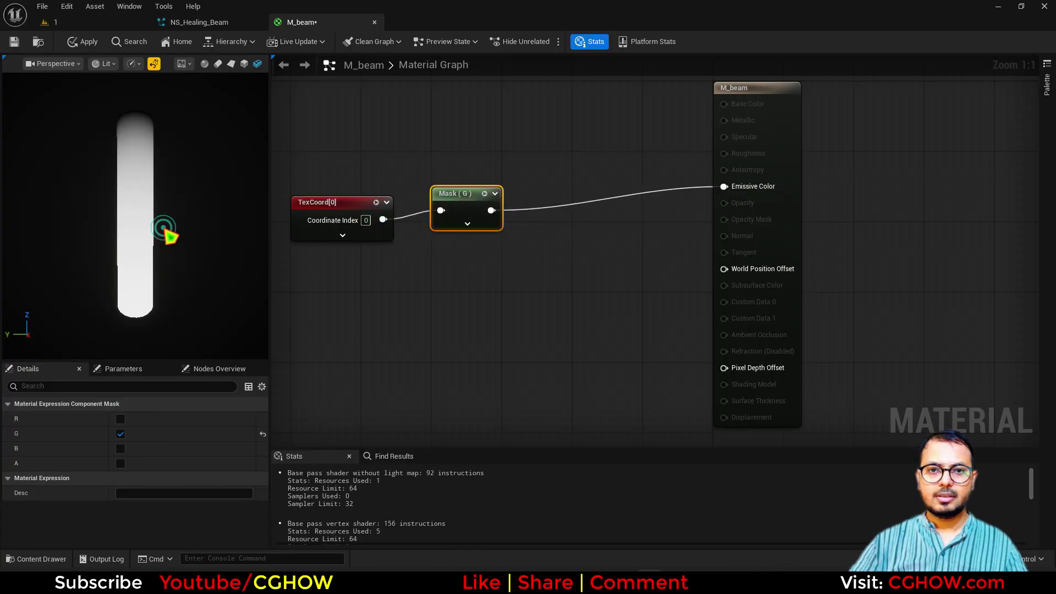
pyautogui.moveTo(165, 231); pyautogui.dragTo(167, 230)
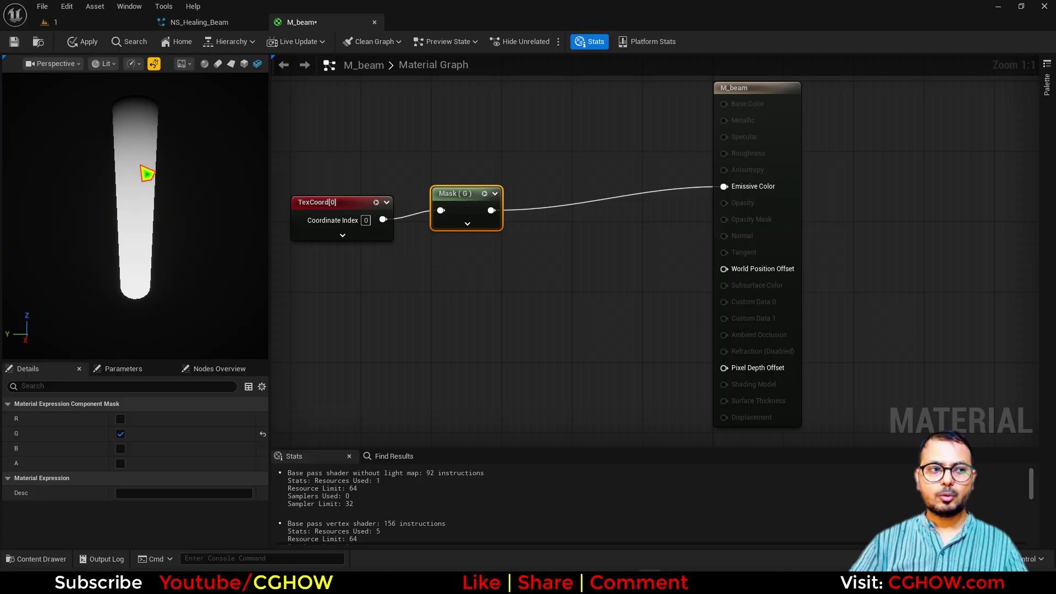
pyautogui.moveTo(144, 122); pyautogui.dragTo(140, 293)
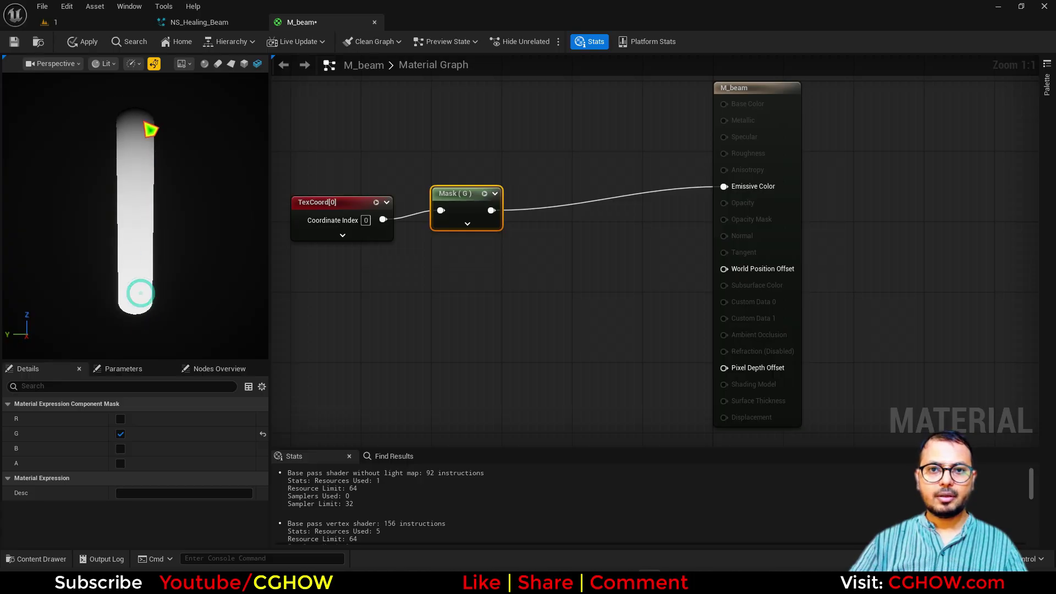
# Step: Insert a Power node with exponent 5 after the G mask and align the nodes
pyautogui.click(536, 195)
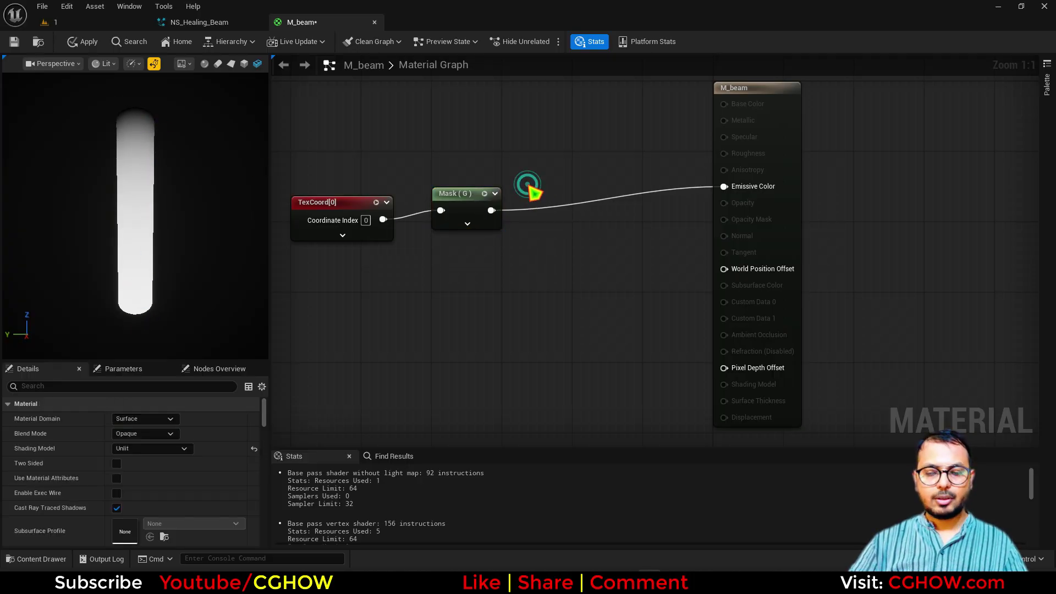
pyautogui.press('e')
pyautogui.click(527, 186)
pyautogui.moveTo(492, 211); pyautogui.dragTo(528, 201)
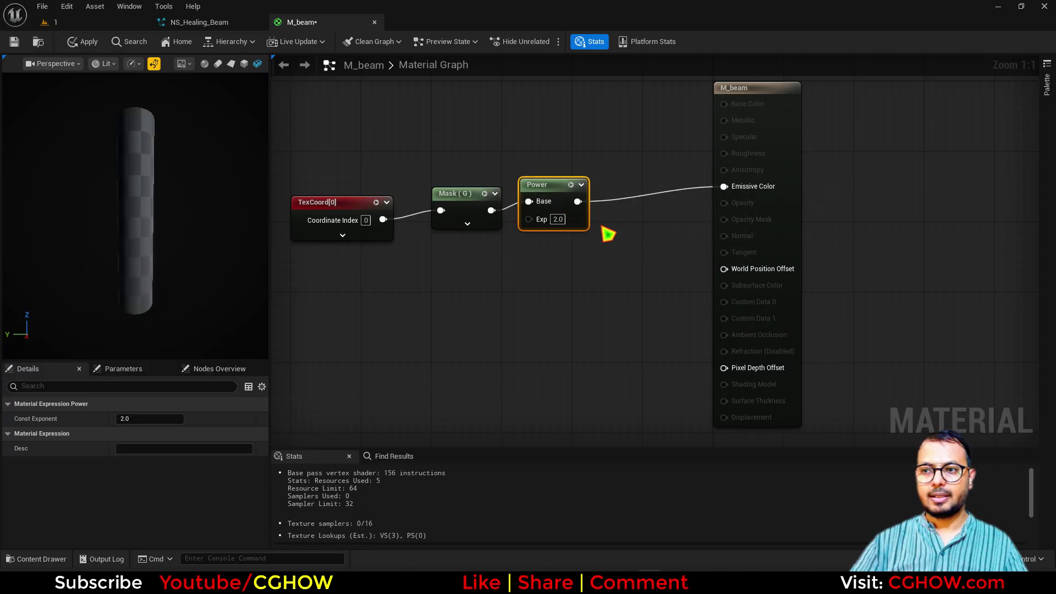
pyautogui.press('Return')
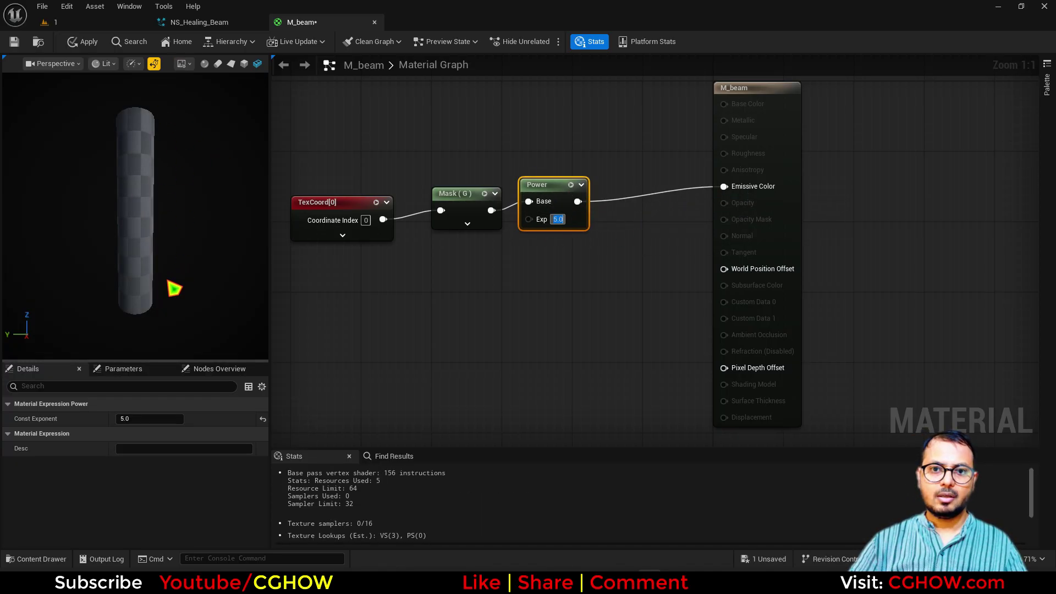
pyautogui.moveTo(467, 192); pyautogui.dragTo(446, 203)
pyautogui.moveTo(545, 185); pyautogui.dragTo(521, 196)
pyautogui.moveTo(127, 313); pyautogui.dragTo(132, 330)
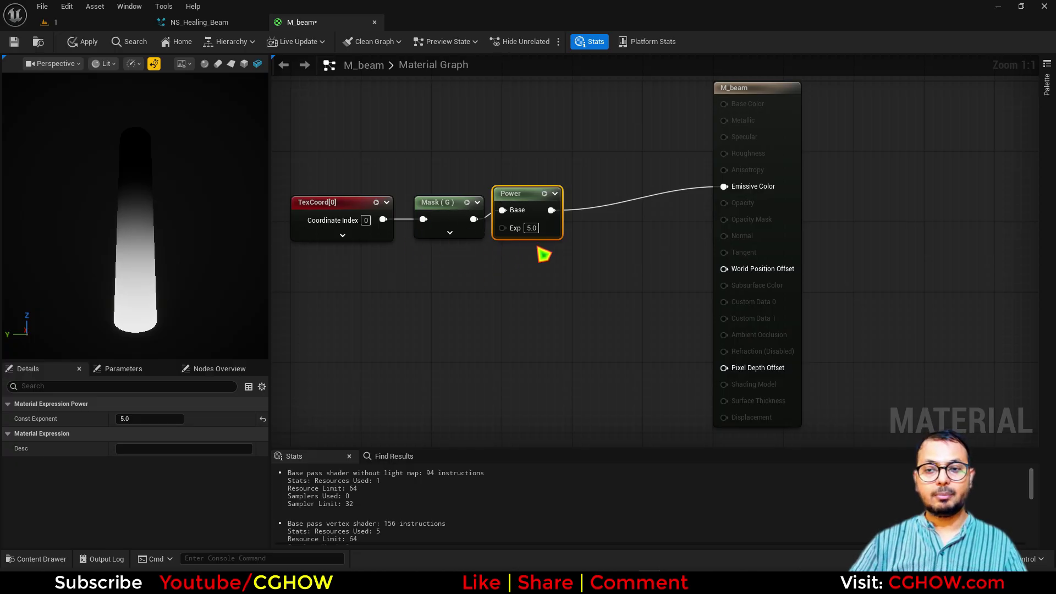
# Step: Add a Particle Color node and multiply its RGB with the Power result into Emissive Color
pyautogui.moveTo(475, 278); pyautogui.dragTo(455, 358, button='right')
pyautogui.rightClick(436, 217)
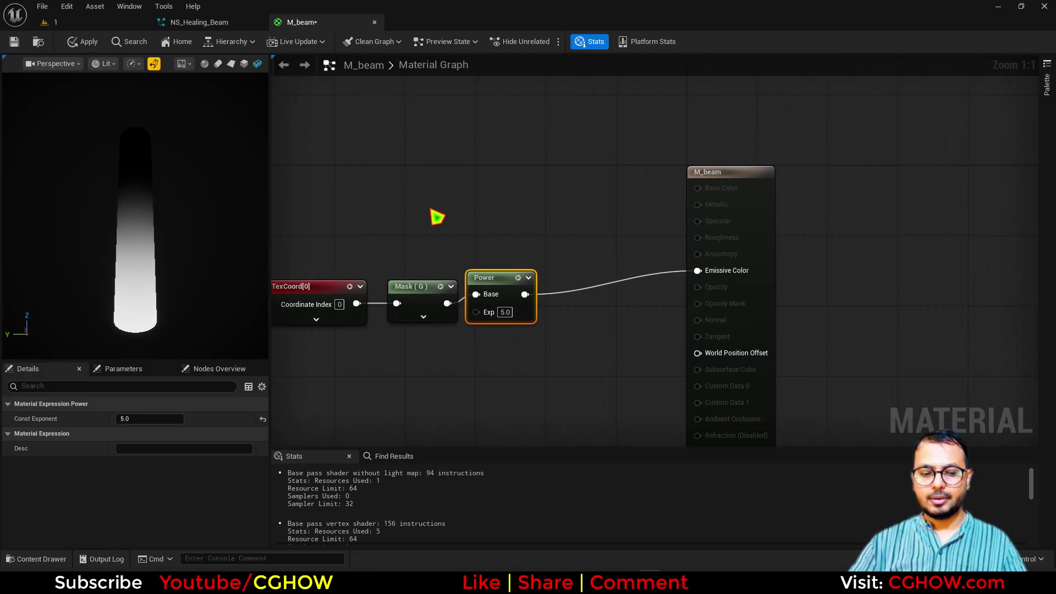
pyautogui.write('par')
pyautogui.click(481, 239)
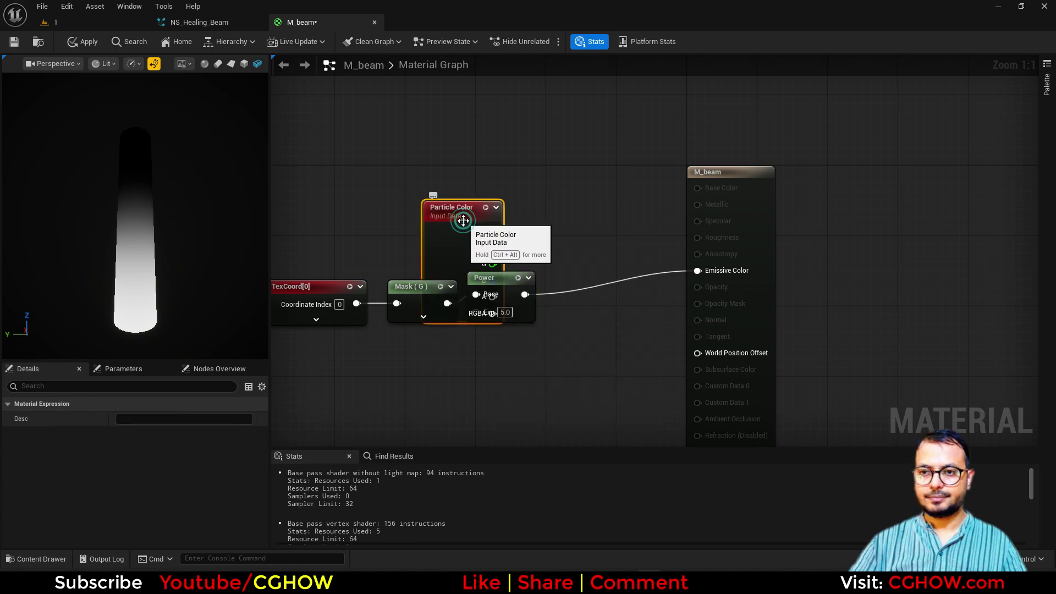
pyautogui.moveTo(460, 220); pyautogui.dragTo(461, 124)
pyautogui.click(565, 210)
pyautogui.moveTo(525, 294); pyautogui.dragTo(493, 135)
pyautogui.moveTo(605, 236); pyautogui.dragTo(697, 271)
pyautogui.moveTo(439, 377); pyautogui.dragTo(512, 347, button='right')
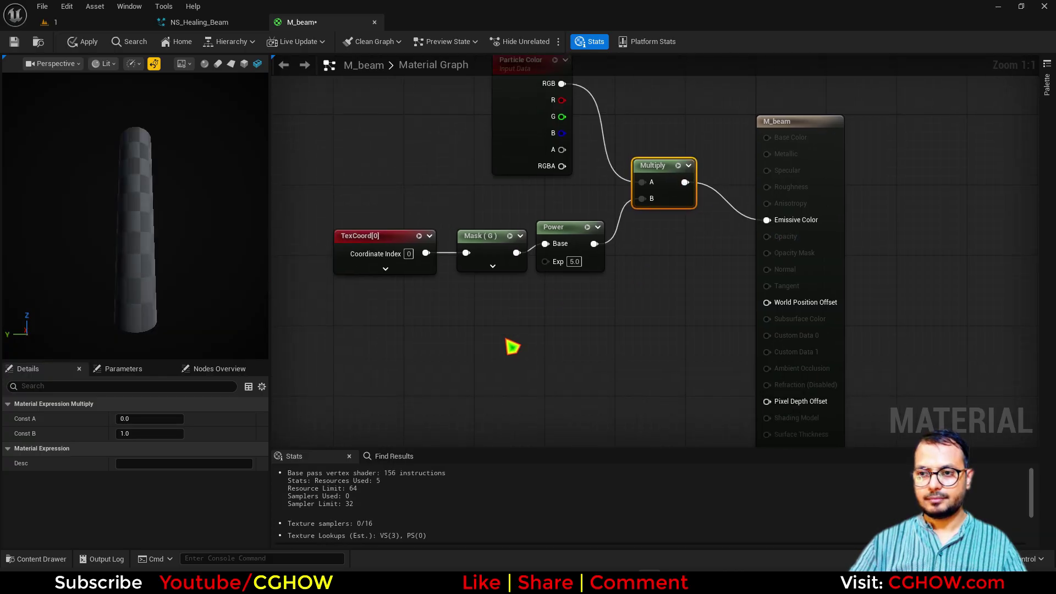
pyautogui.moveTo(561, 235); pyautogui.dragTo(605, 241)
# Step: Add a Dynamic Parameter node and connect its first parameter to the exponent input of the Power node
pyautogui.rightClick(377, 335)
pyautogui.write('dy')
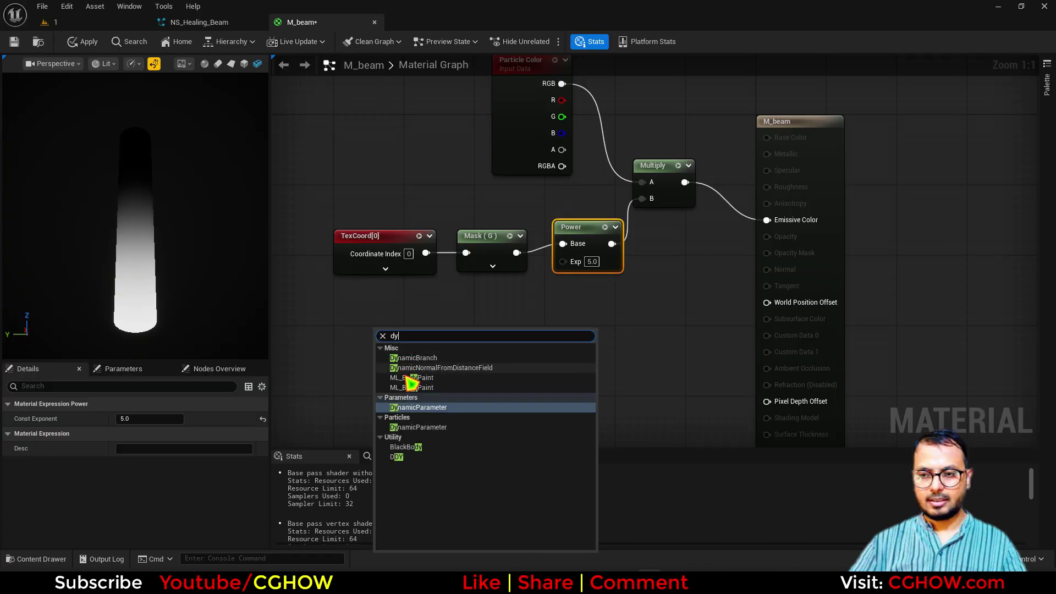
pyautogui.click(419, 427)
pyautogui.moveTo(481, 357); pyautogui.dragTo(562, 260)
# Step: Name the first dynamic parameter pow and save the M_beam material
pyautogui.write('P')
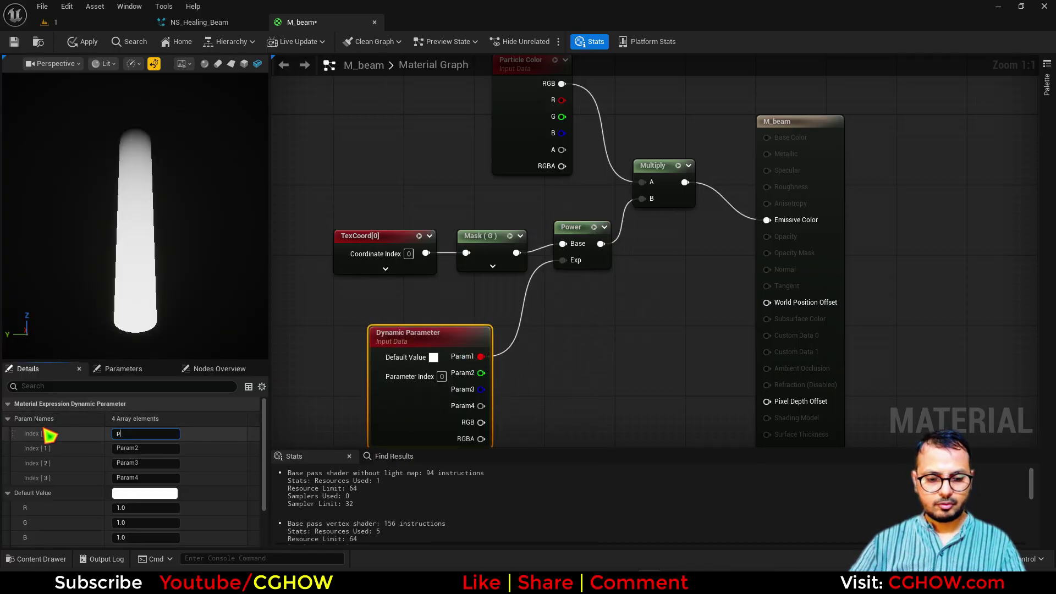
pyautogui.write('ow')
pyautogui.click(13, 42)
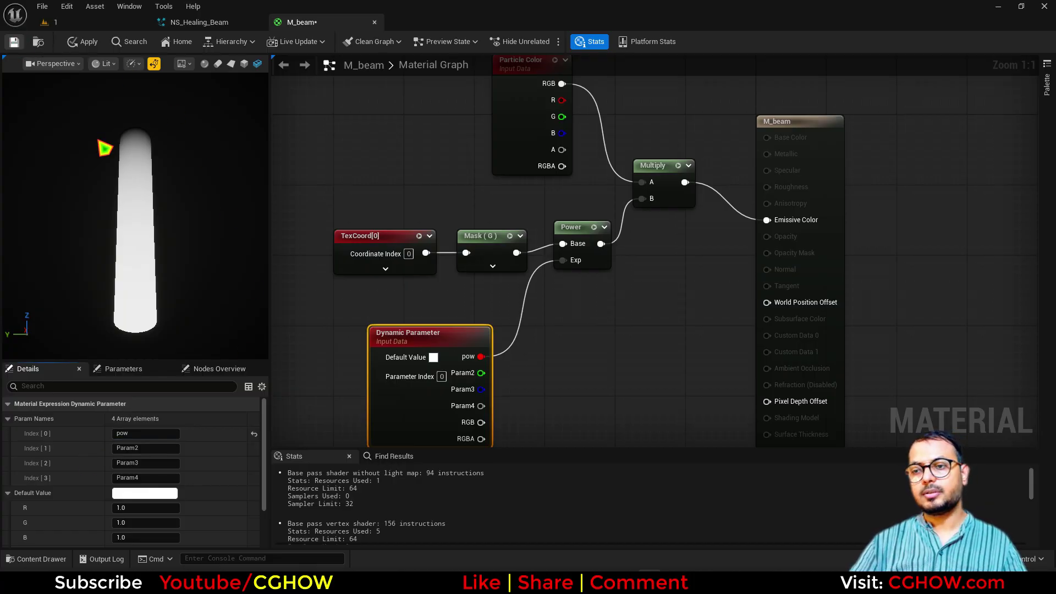
pyautogui.hotkey('ctrl', 's')
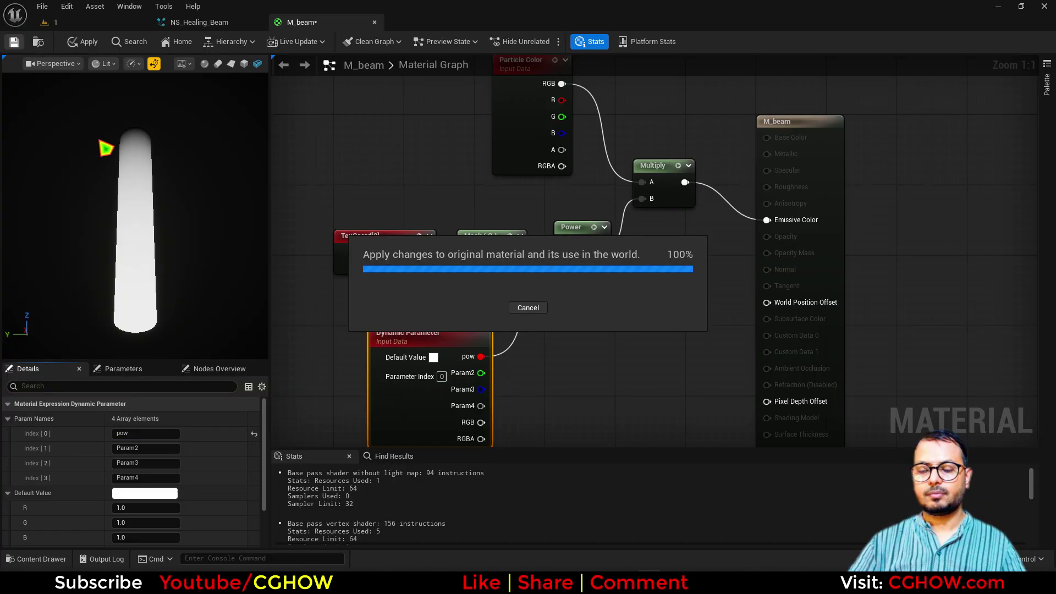
# Step: In NS_Healing_Beam, set the Initialize Particle color mode to Direct Set and choose a dark green, about hex 00630D
pyautogui.click(200, 23)
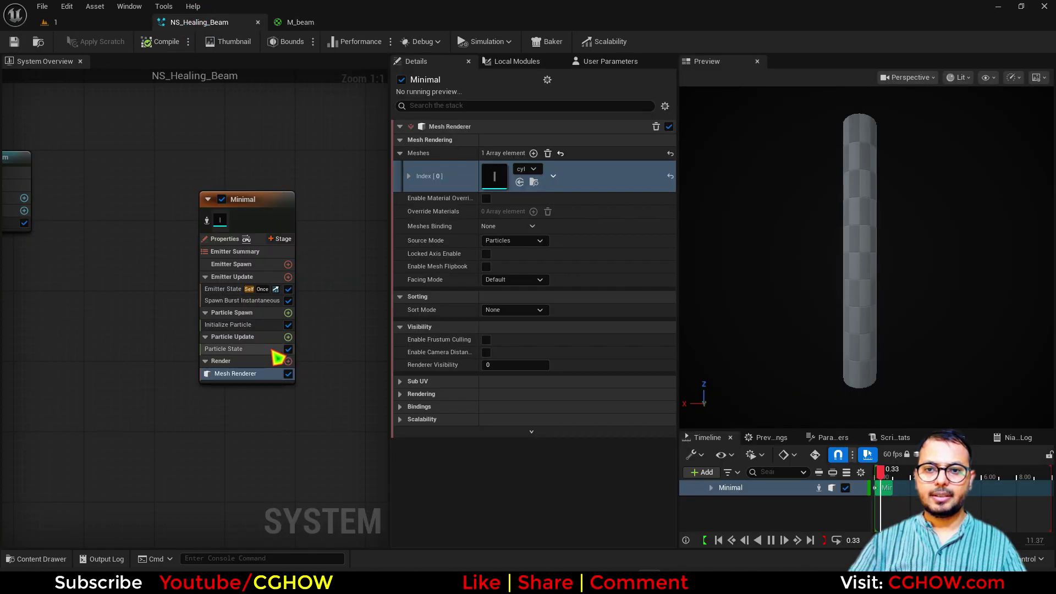
pyautogui.click(234, 325)
pyautogui.click(501, 216)
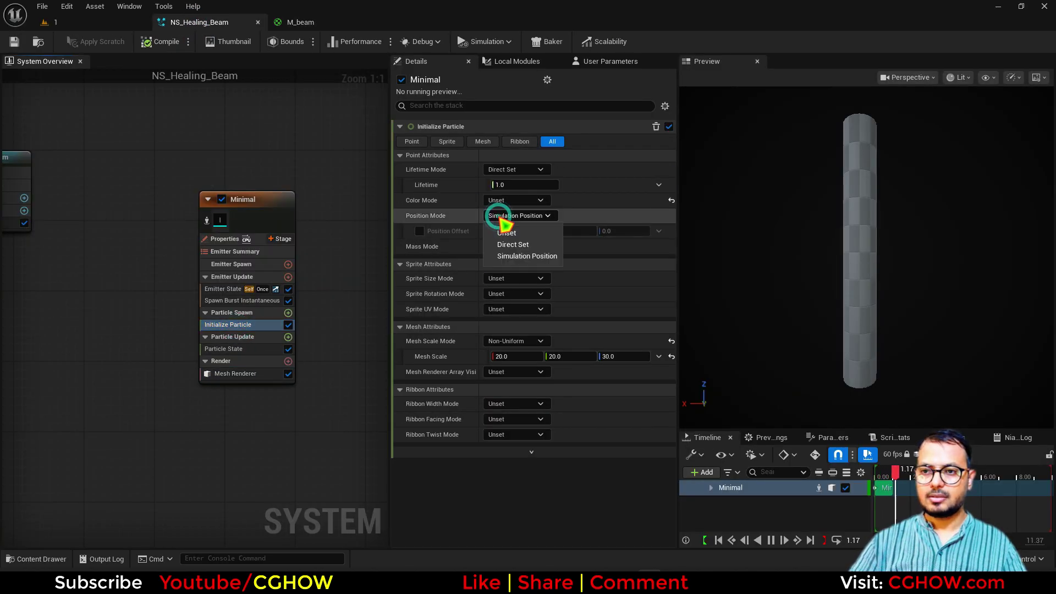
pyautogui.click(513, 201)
pyautogui.click(513, 201)
pyautogui.click(520, 235)
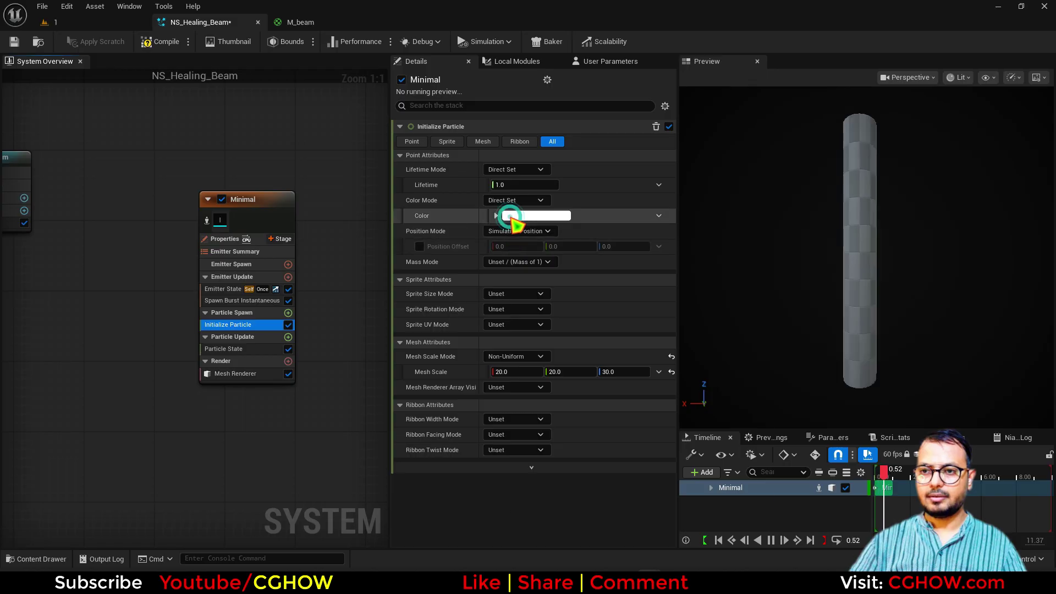
pyautogui.click(510, 216)
pyautogui.click(547, 347)
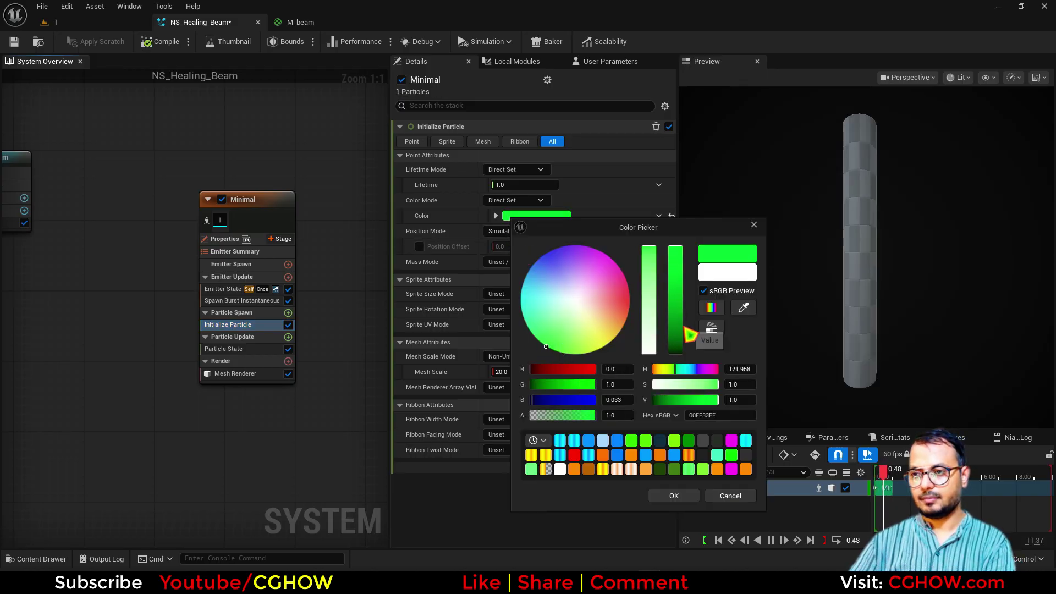
pyautogui.click(676, 339)
pyautogui.click(673, 496)
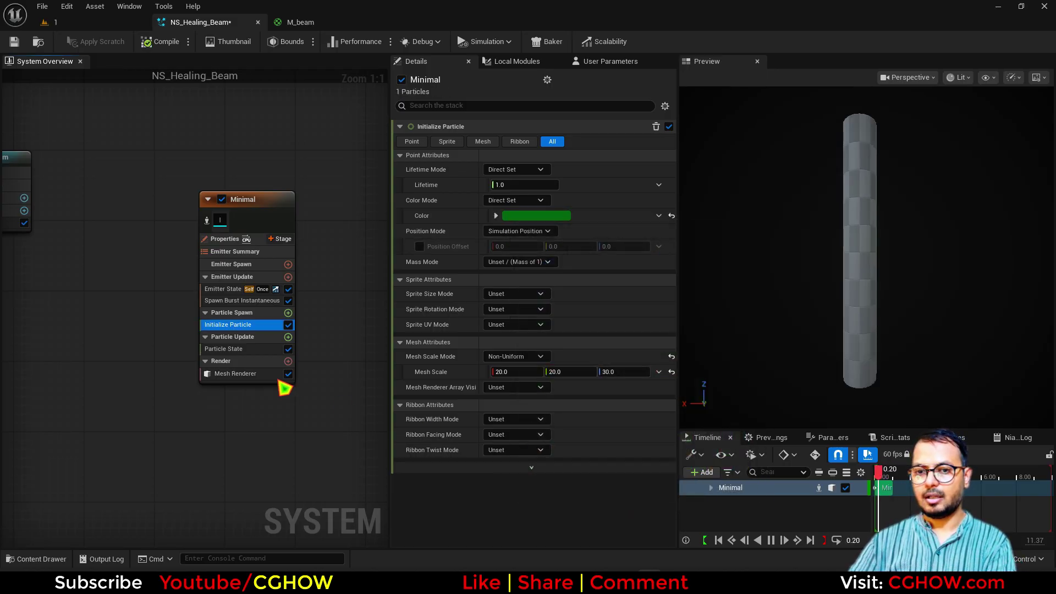
# Step: Enable material override on the Mesh Renderer, add M_beam as the explicit override material, and save the Niagara system
pyautogui.click(235, 373)
pyautogui.click(486, 198)
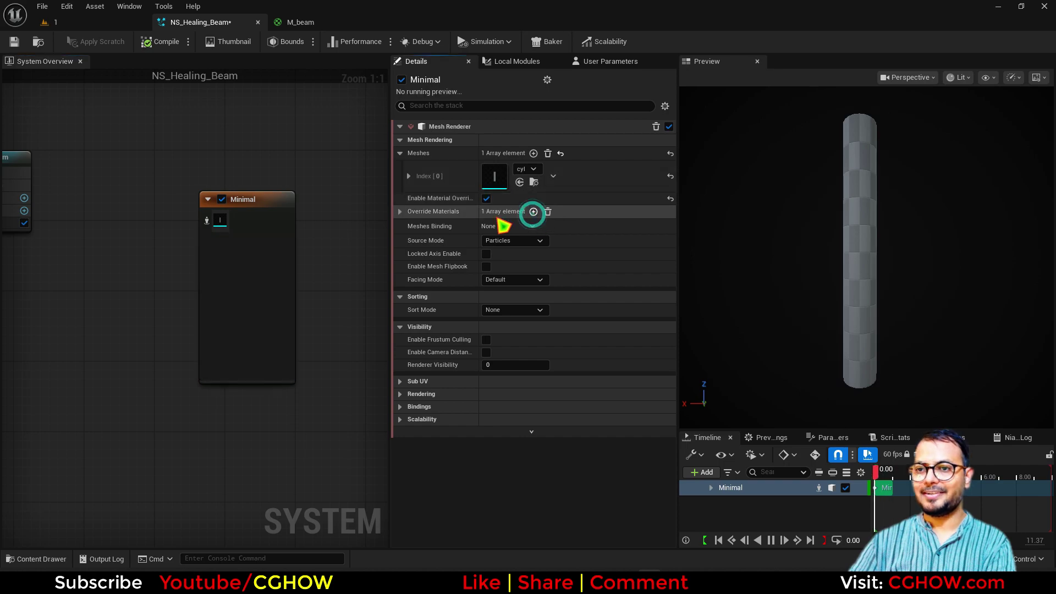
pyautogui.click(533, 212)
pyautogui.click(400, 211)
pyautogui.click(408, 227)
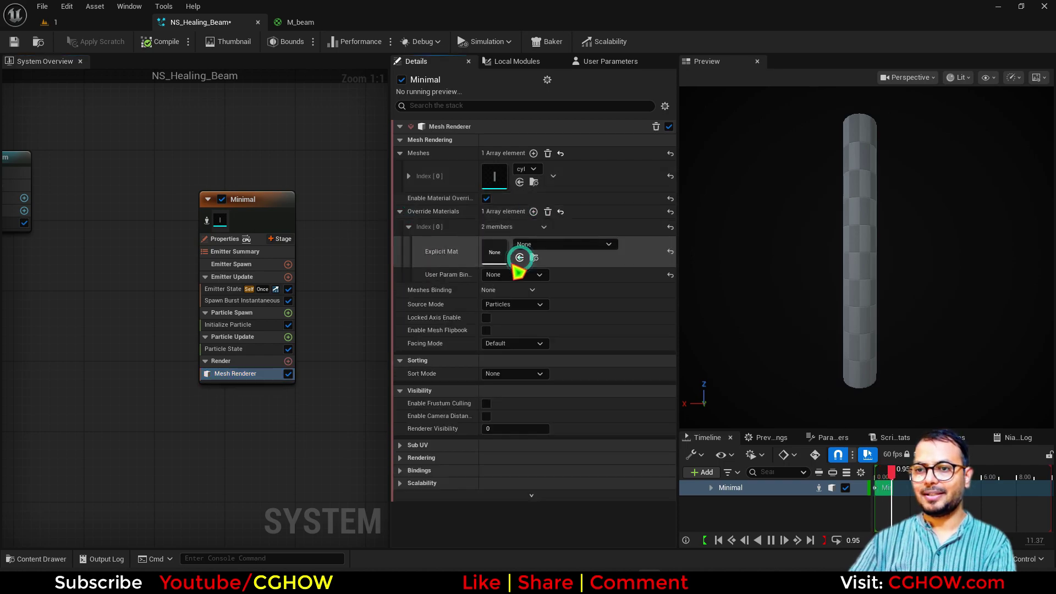
pyautogui.click(299, 23)
pyautogui.click(38, 42)
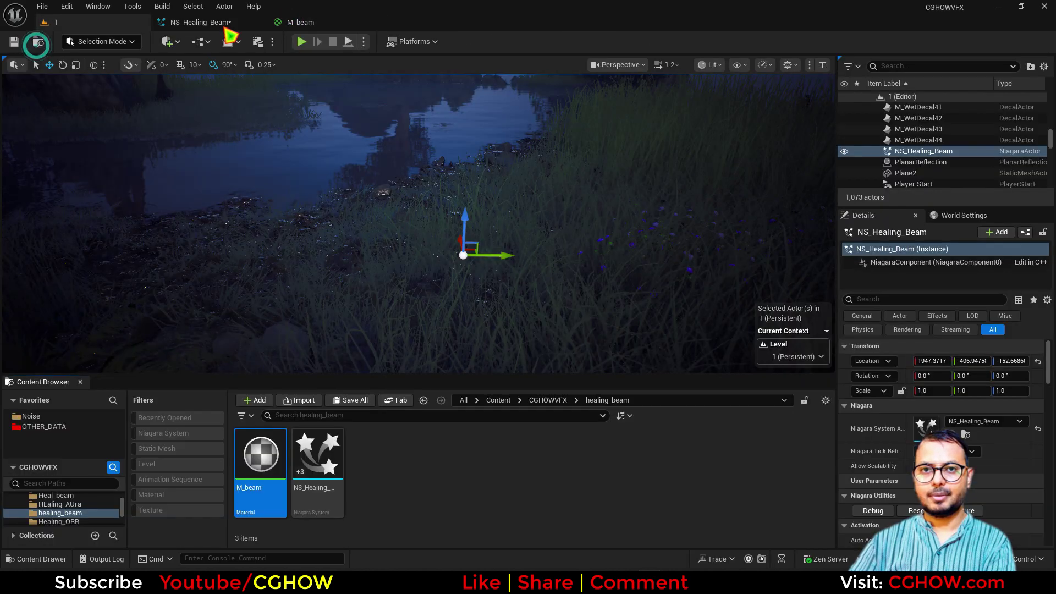
pyautogui.click(209, 22)
pyautogui.click(523, 262)
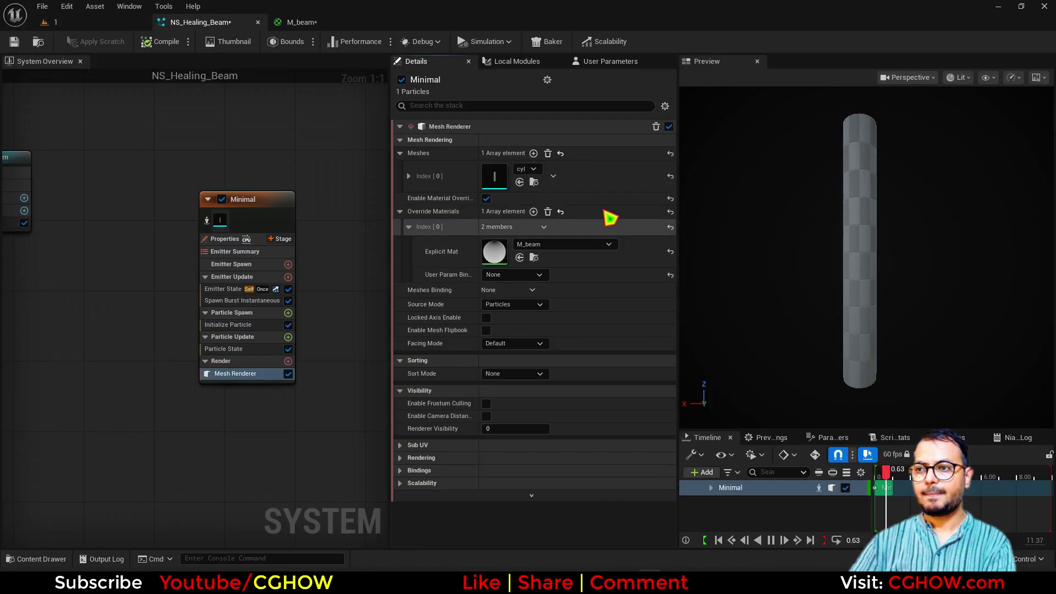
pyautogui.click(234, 325)
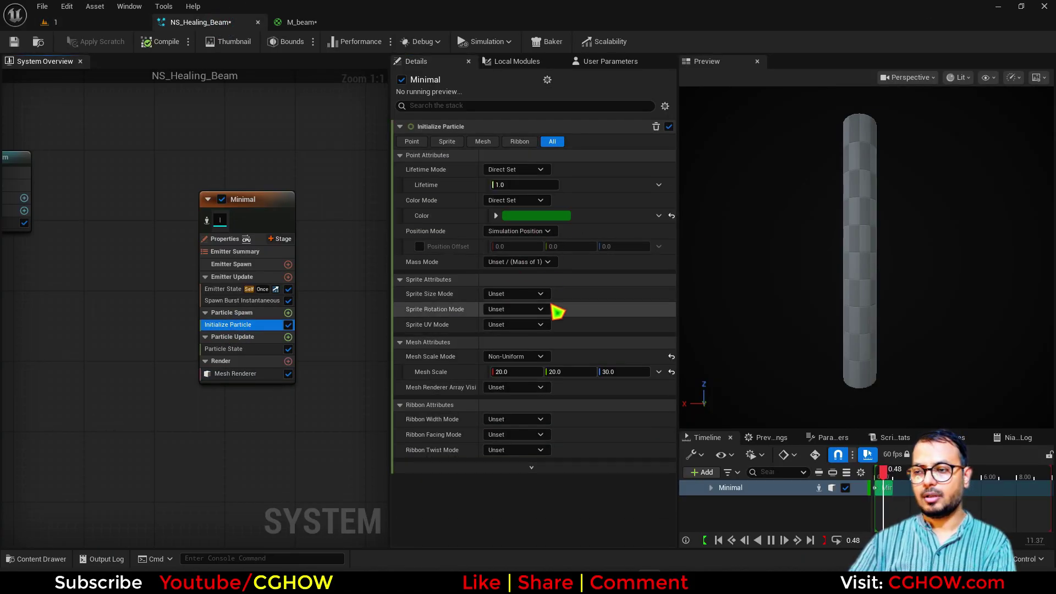
pyautogui.click(16, 42)
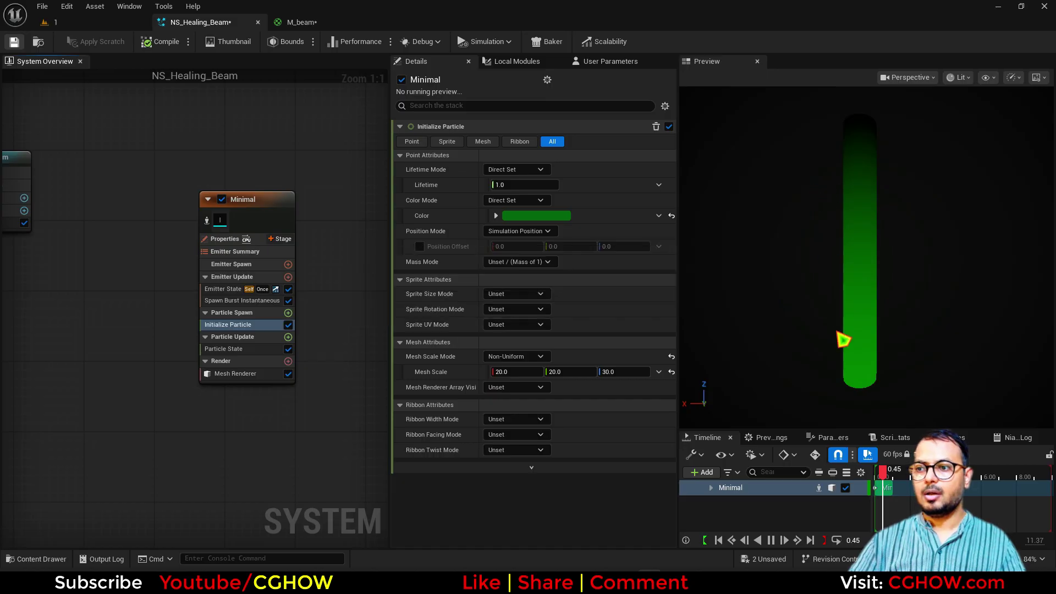
# Step: Raise the brightness value (V) of the green particle color in Initialize Particle to 5
pyautogui.click(226, 349)
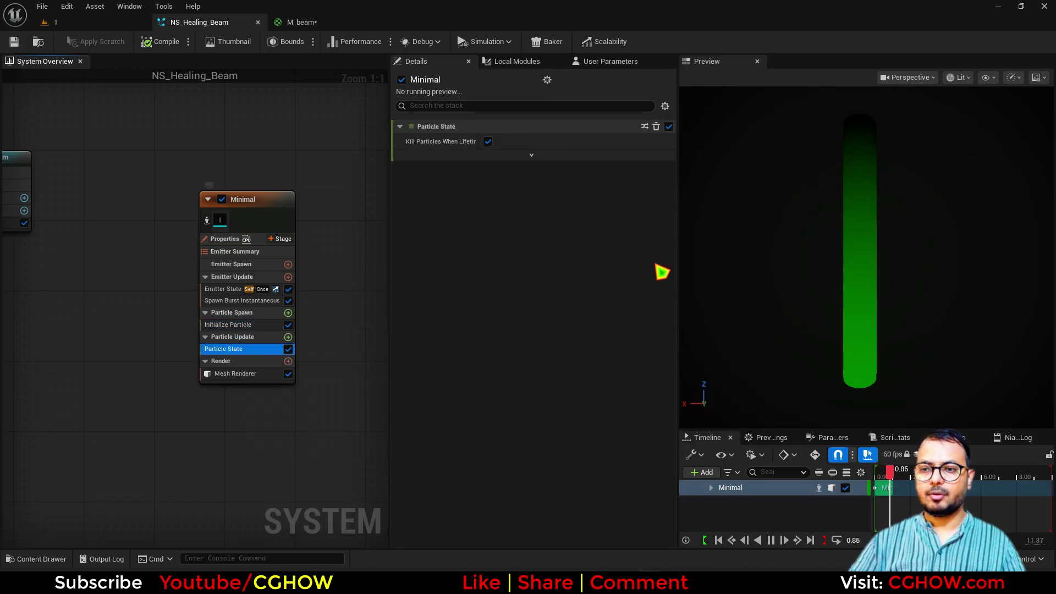
pyautogui.click(227, 325)
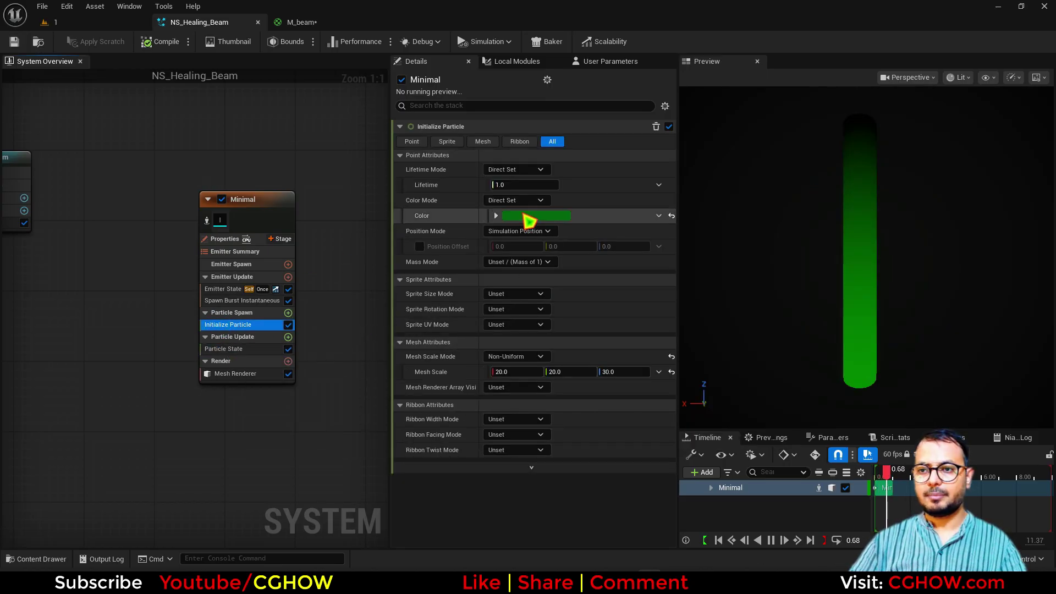
pyautogui.click(526, 217)
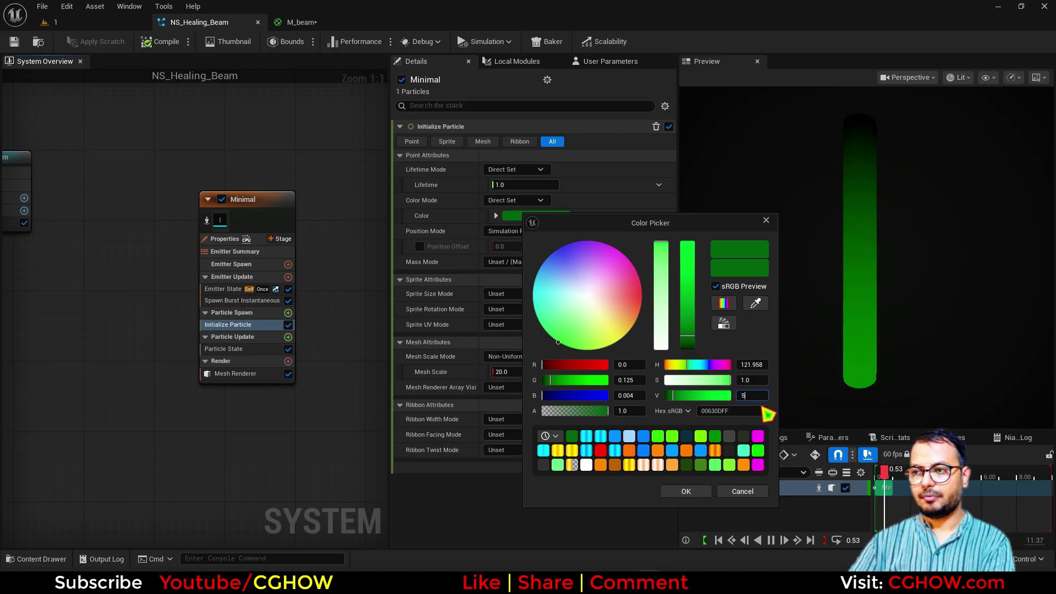
pyautogui.press('Return')
pyautogui.click(685, 492)
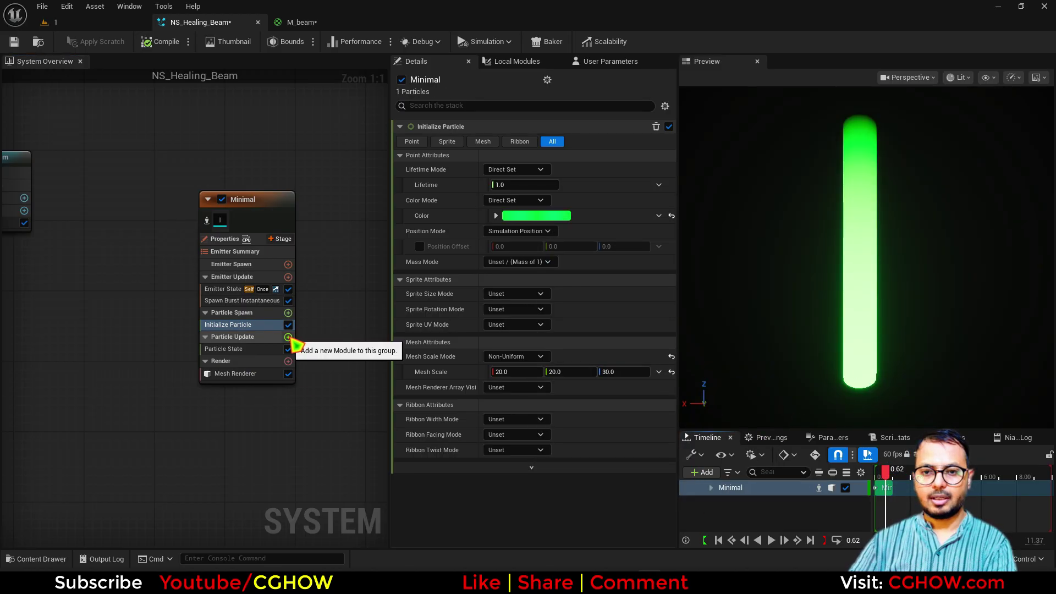
# Step: Add a Dynamic Material Parameters module to Particle Update and set pow to about 3.6
pyautogui.click(287, 337)
pyautogui.write('dy')
pyautogui.click(331, 165)
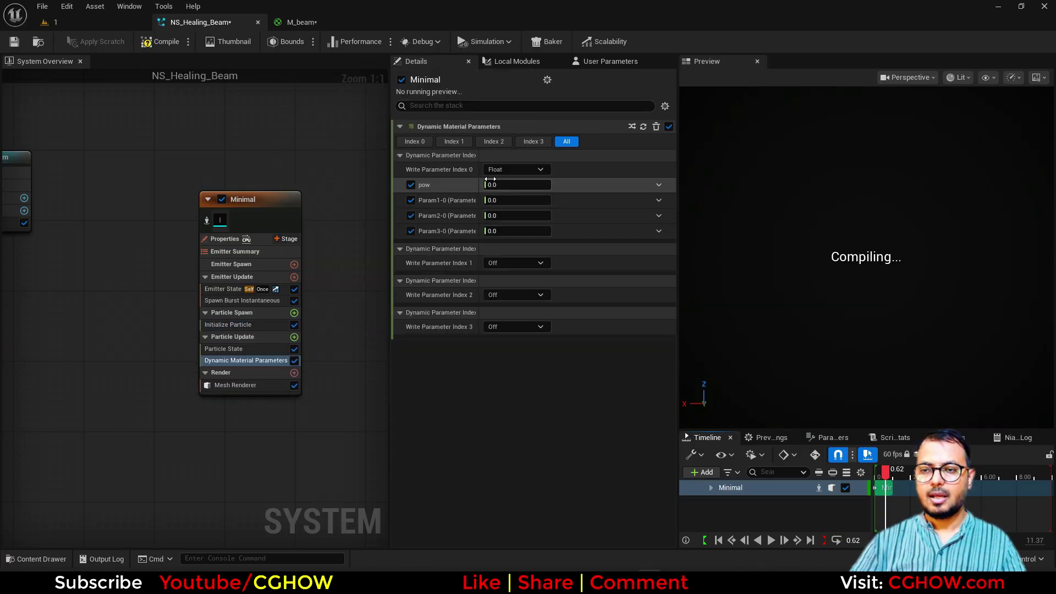
pyautogui.moveTo(513, 184); pyautogui.dragTo(589, 185)
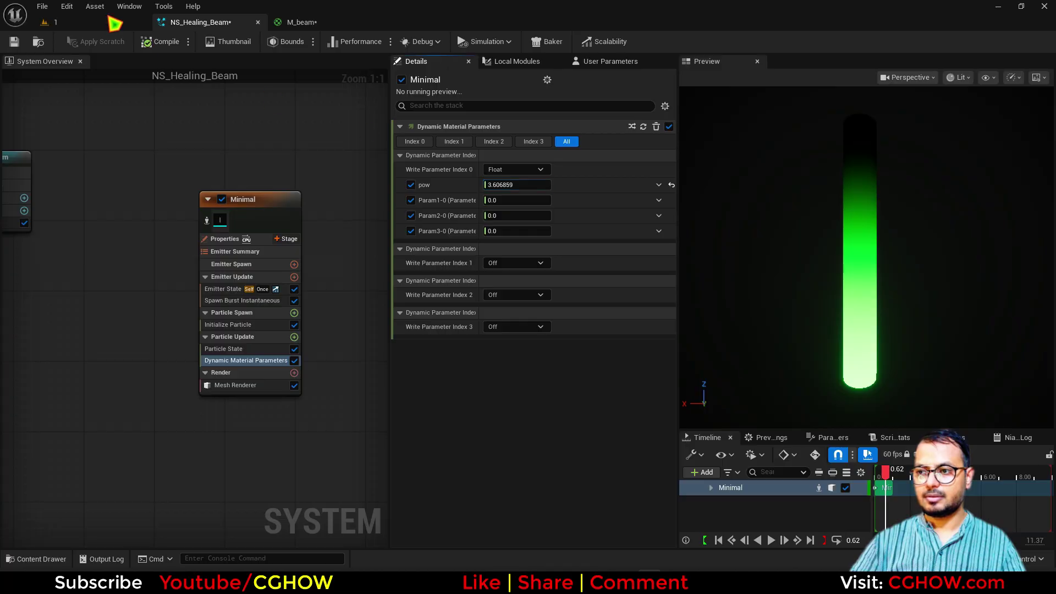
# Step: In the level, search the actors for "bea" and select the NS_Healing_Beam actor
pyautogui.click(94, 23)
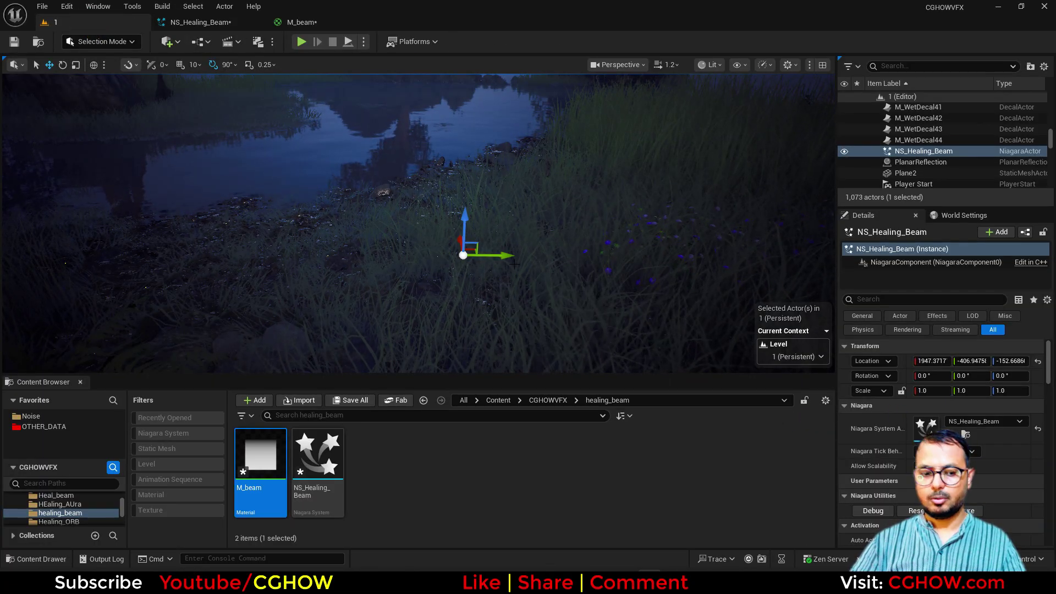
pyautogui.click(513, 263)
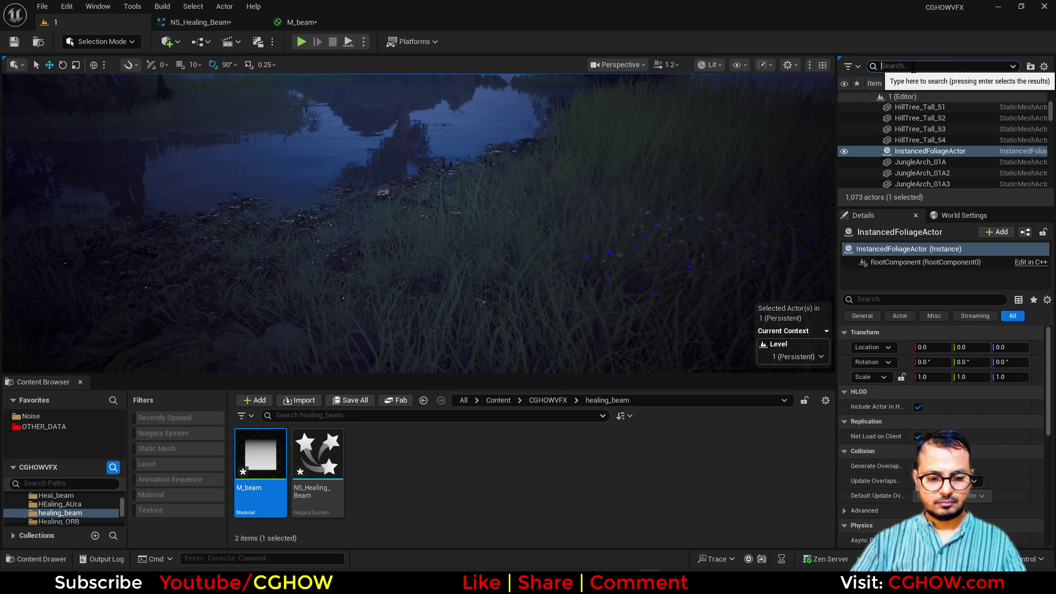
pyautogui.write('bea')
pyautogui.click(927, 108)
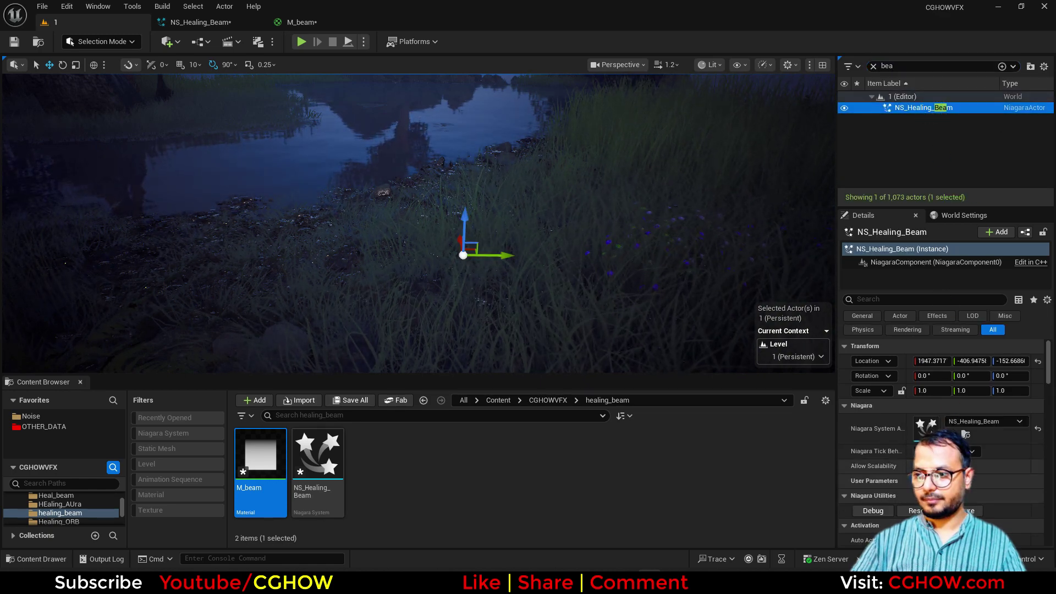
# Step: Move the NS_Healing_Beam actor to about X 1771, Z -81 and reset its effect to preview it in game view
pyautogui.click(917, 511)
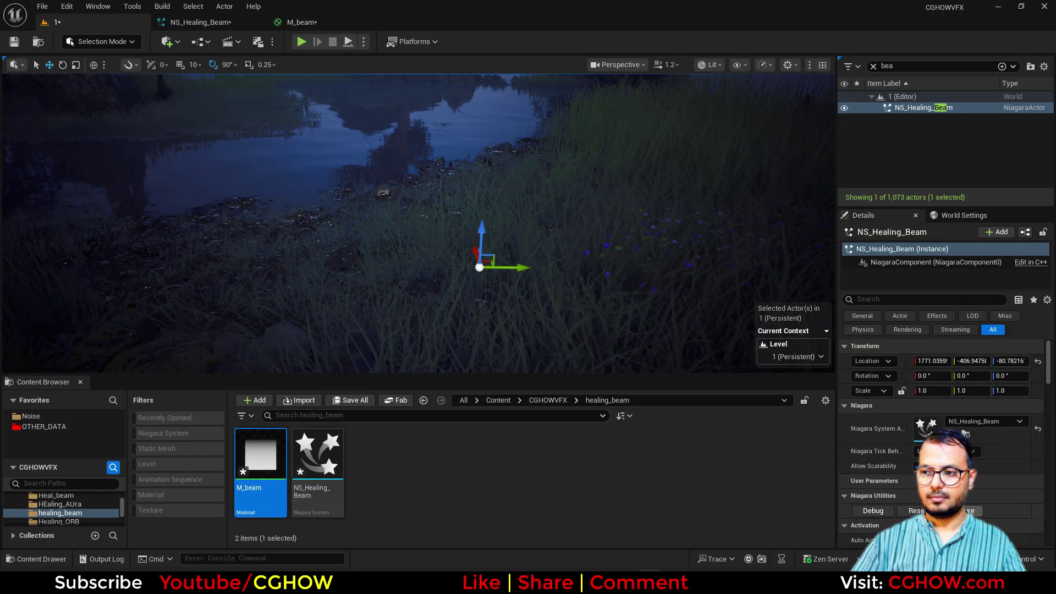
pyautogui.click(914, 510)
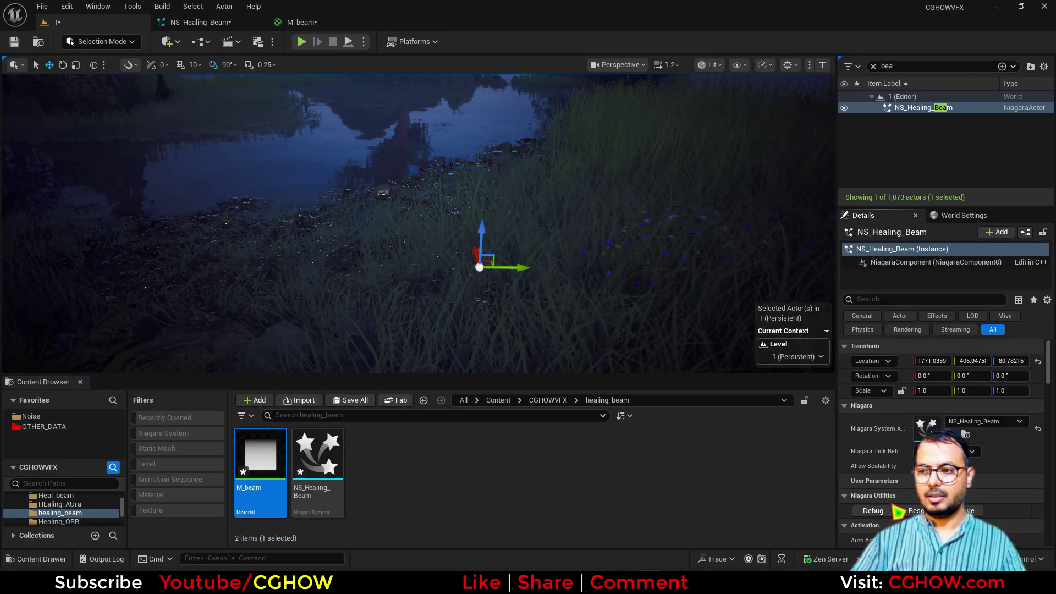
pyautogui.moveTo(418, 222)
pyautogui.mouseDown(button='right')
pyautogui.moveTo(404, 224)
pyautogui.moveTo(420, 226)
pyautogui.mouseUp(button='right')
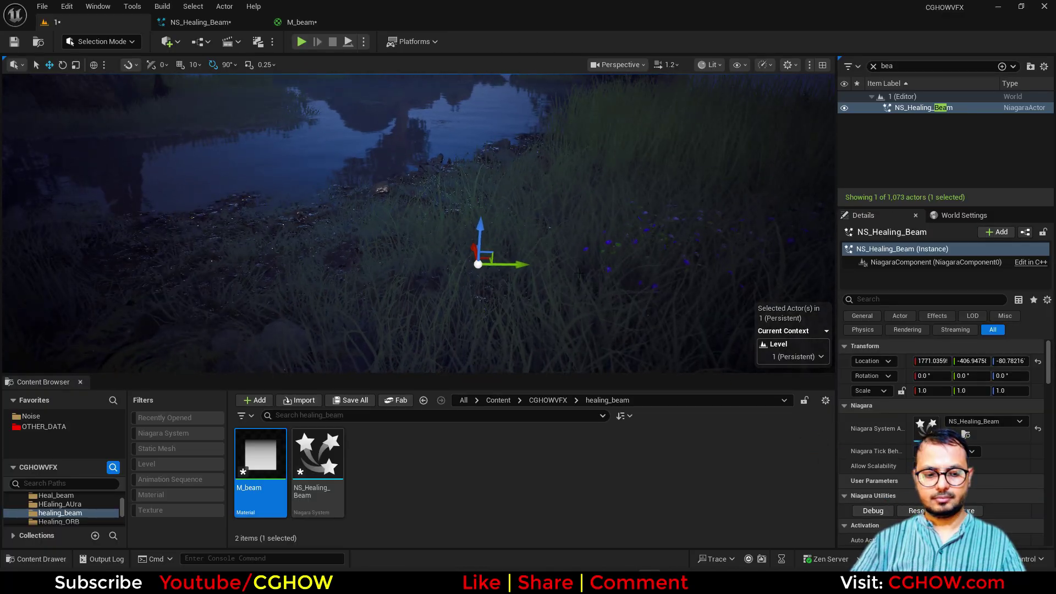
pyautogui.press('g')
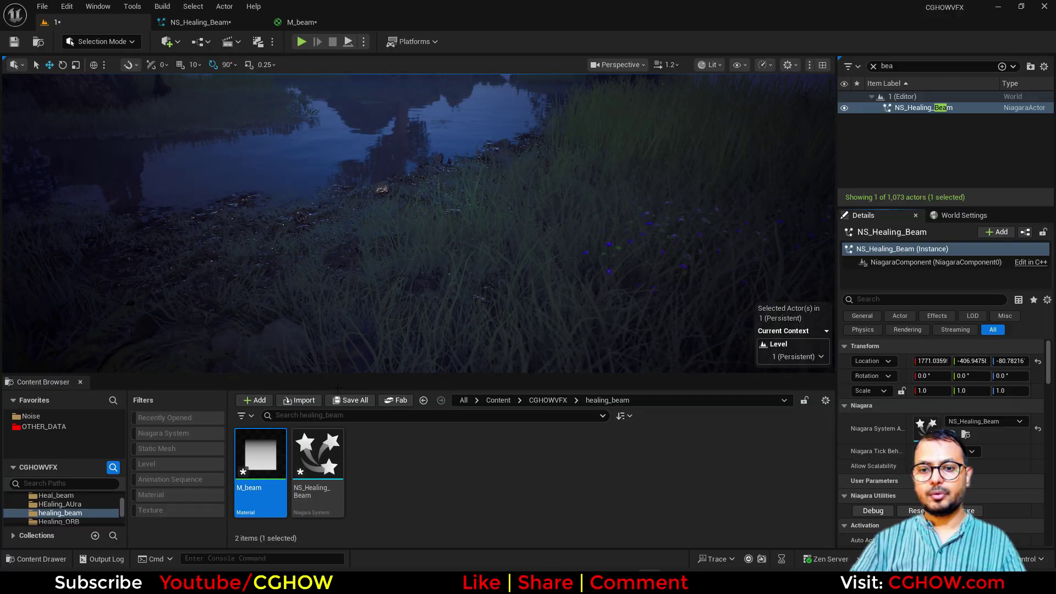
# Step: Save the M_beam material asset, close its editor, and return to the NS_Healing_Beam system
pyautogui.rightClick(269, 458)
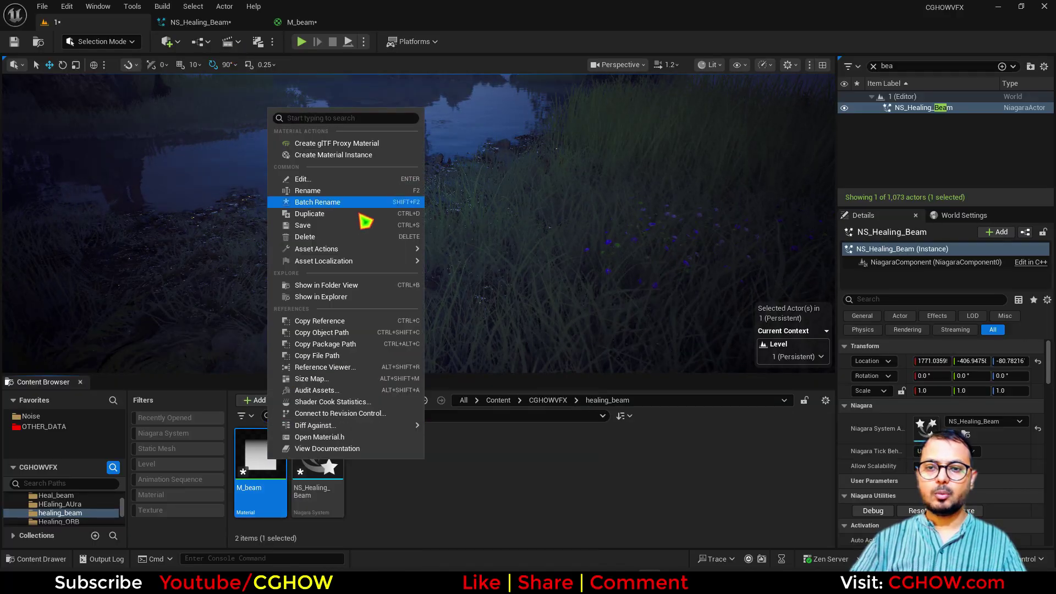
pyautogui.click(324, 227)
pyautogui.click(264, 23)
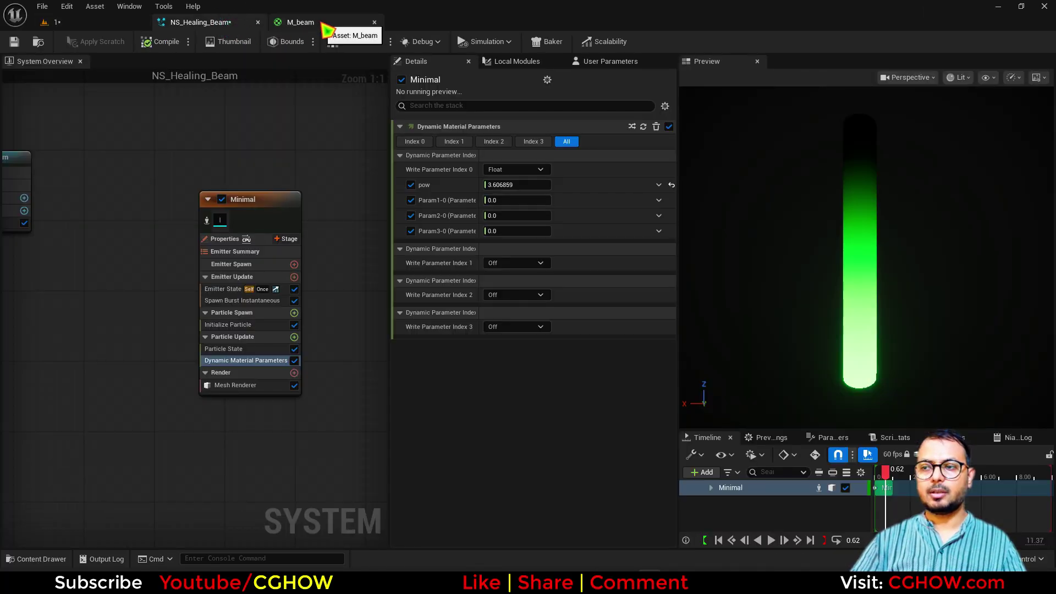
# Step: Add a Scale Mesh Size module to the emitter's Particle Update stage
pyautogui.moveTo(141, 287); pyautogui.dragTo(82, 248, button='right')
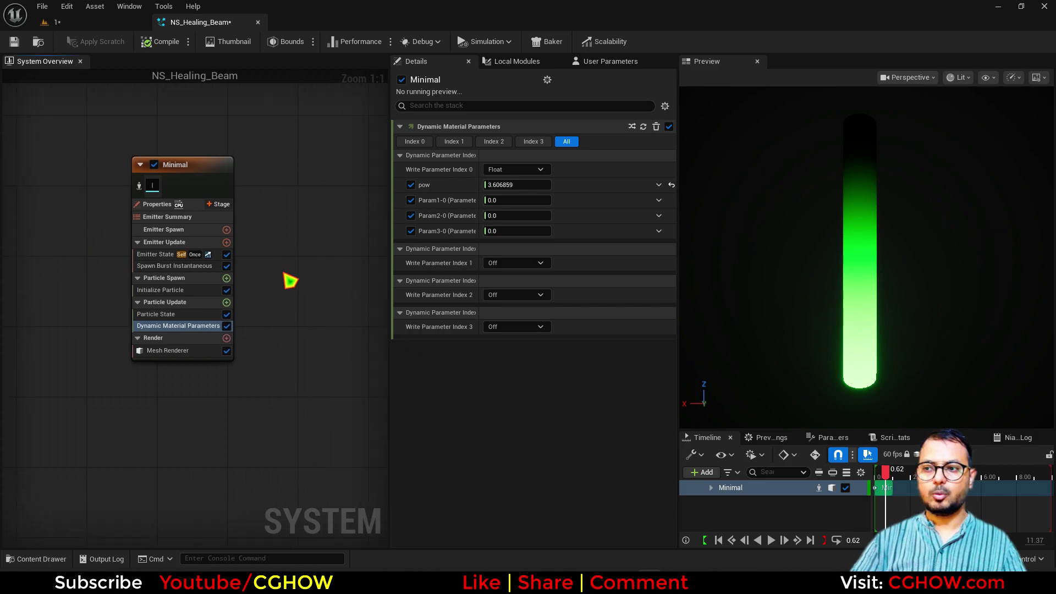
pyautogui.click(226, 303)
pyautogui.write('sca')
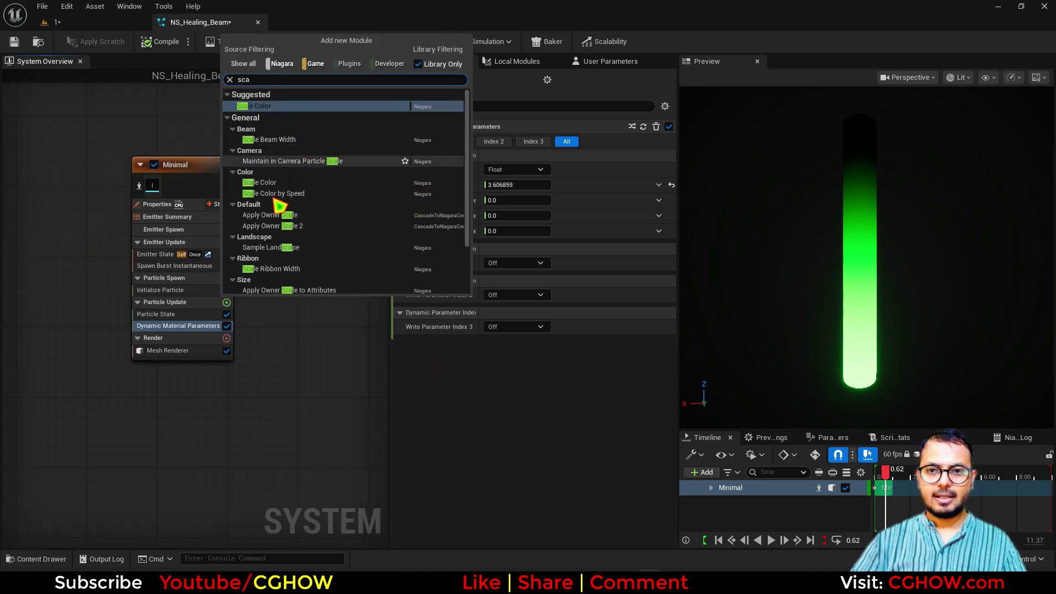
pyautogui.scroll(-3, 306, 212)
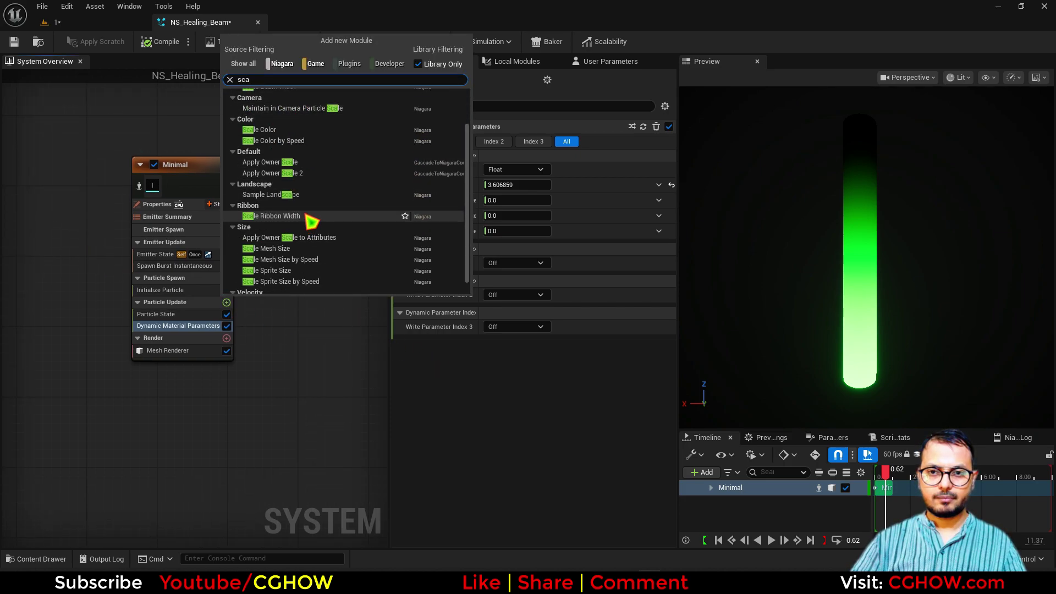
pyautogui.click(272, 237)
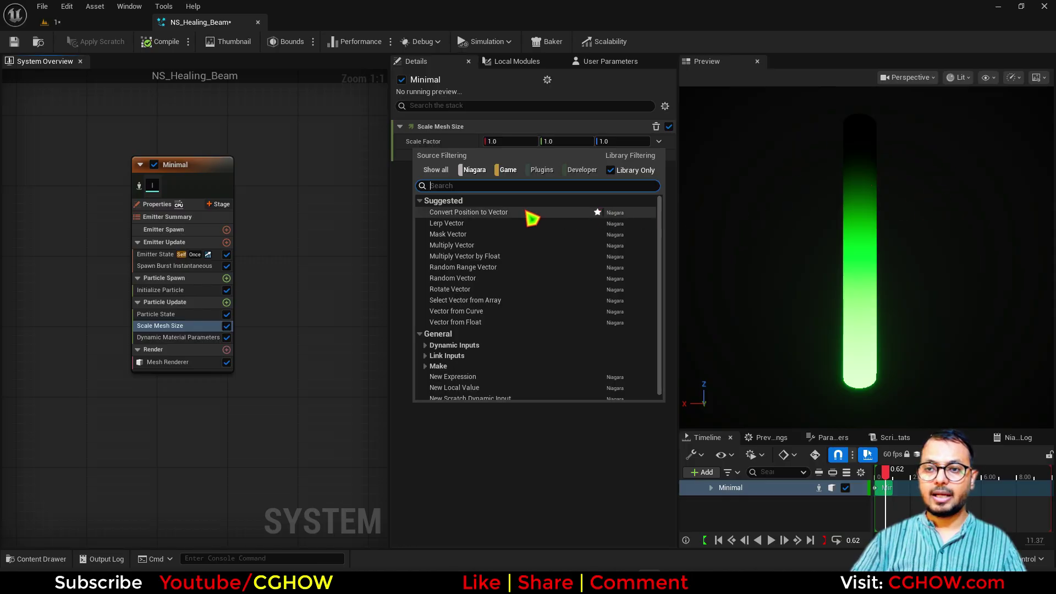
# Step: Drive the mesh Scale Factor with Vector from Curve and set the value of the curve's first key to 0
pyautogui.write('cur')
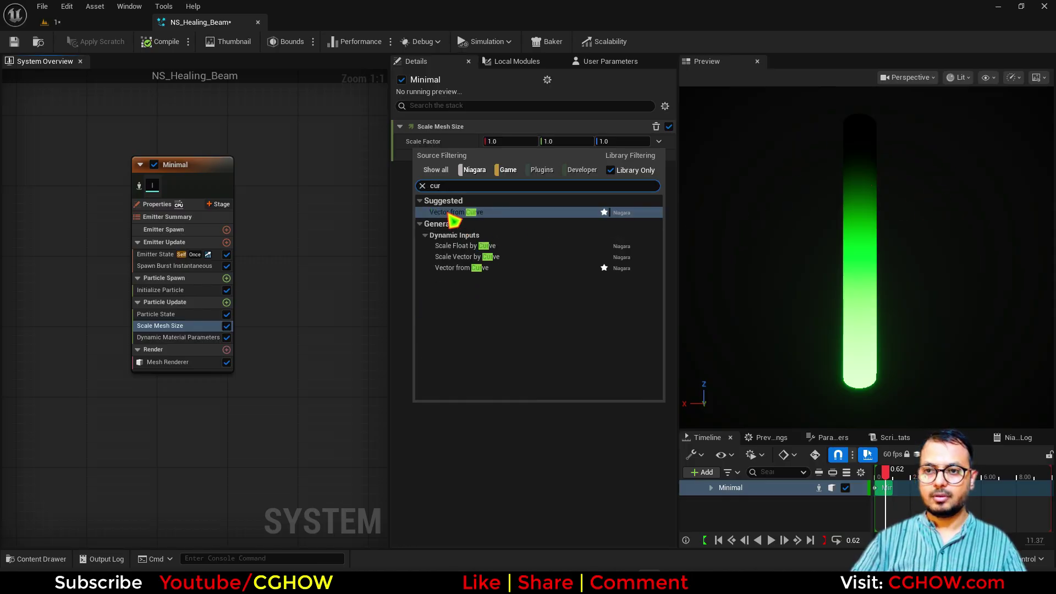
pyautogui.click(451, 214)
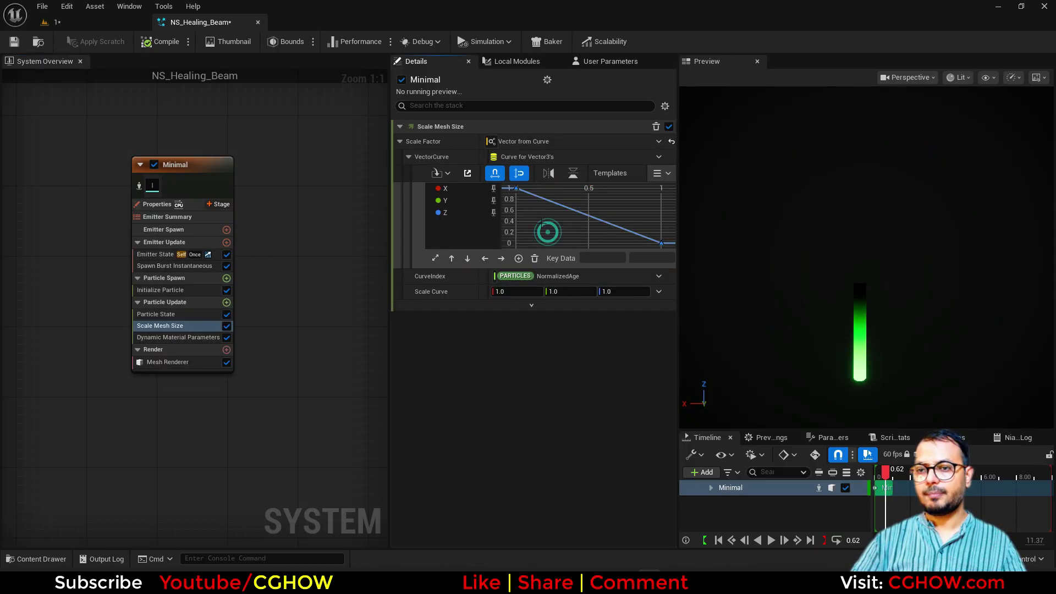
pyautogui.click(515, 188)
pyautogui.click(645, 258)
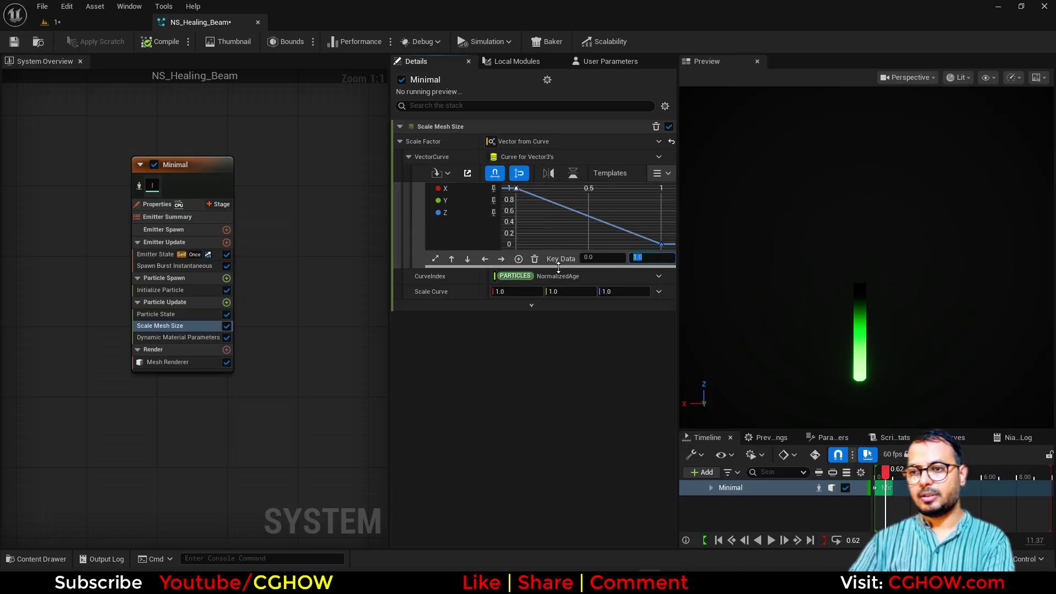
pyautogui.write('0')
pyautogui.press('Return')
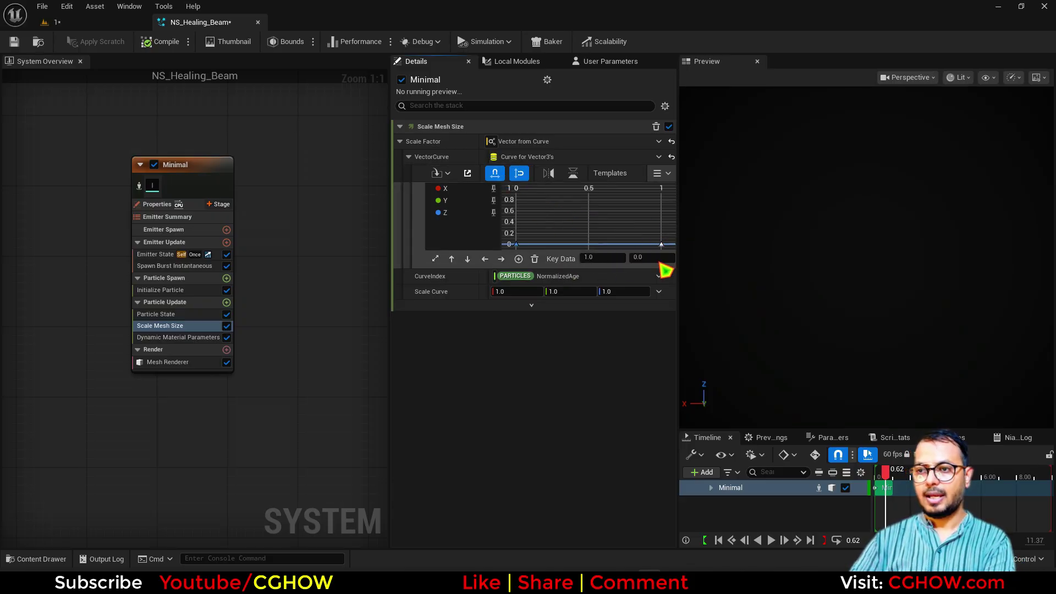
# Step: Set the curve's end key to time 0.1 and value 1.0, and play the simulation
pyautogui.click(609, 258)
pyautogui.click(653, 258)
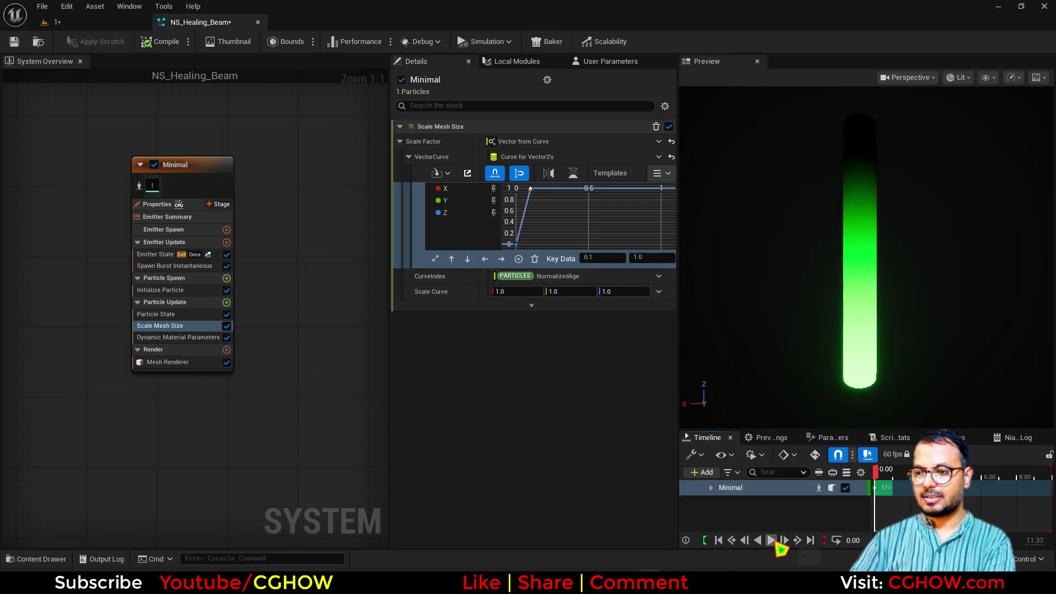
pyautogui.click(771, 541)
pyautogui.click(567, 214)
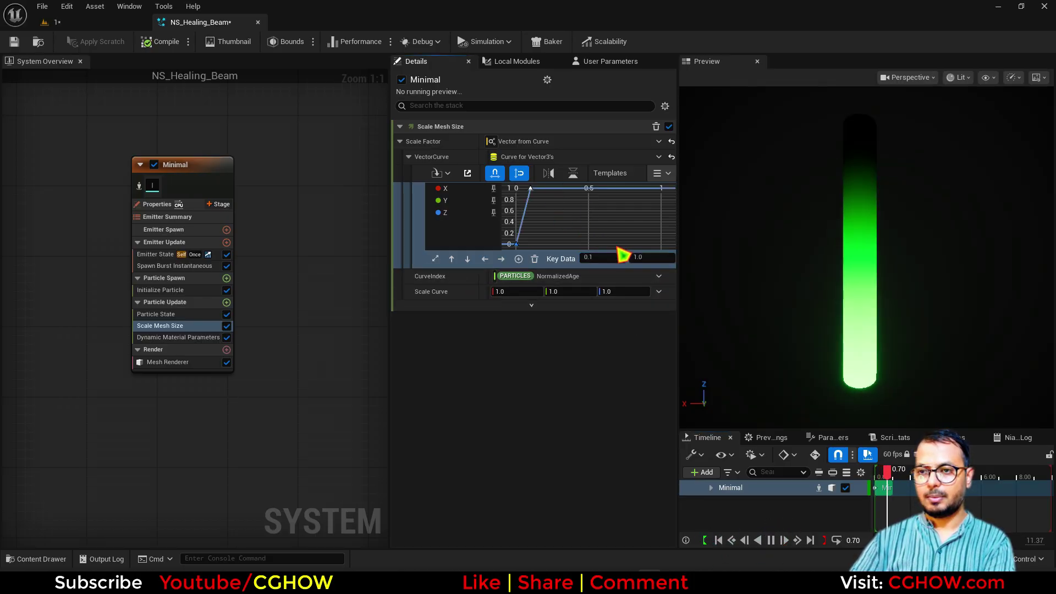
# Step: Set the time of the curve's second key to 0.15
pyautogui.click(626, 257)
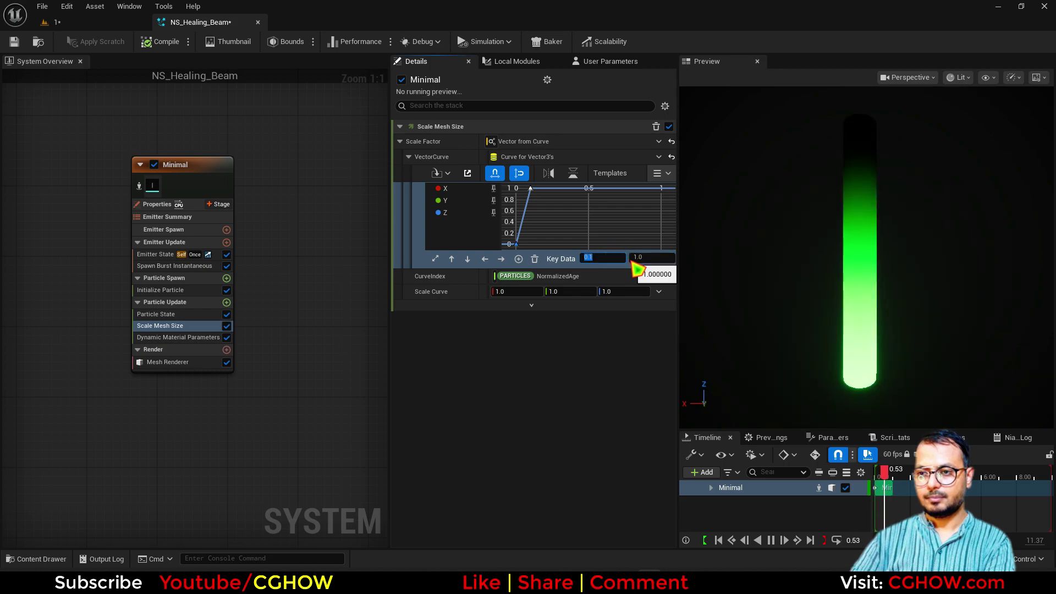
pyautogui.write('0.15')
pyautogui.press('Return')
pyautogui.click(575, 228)
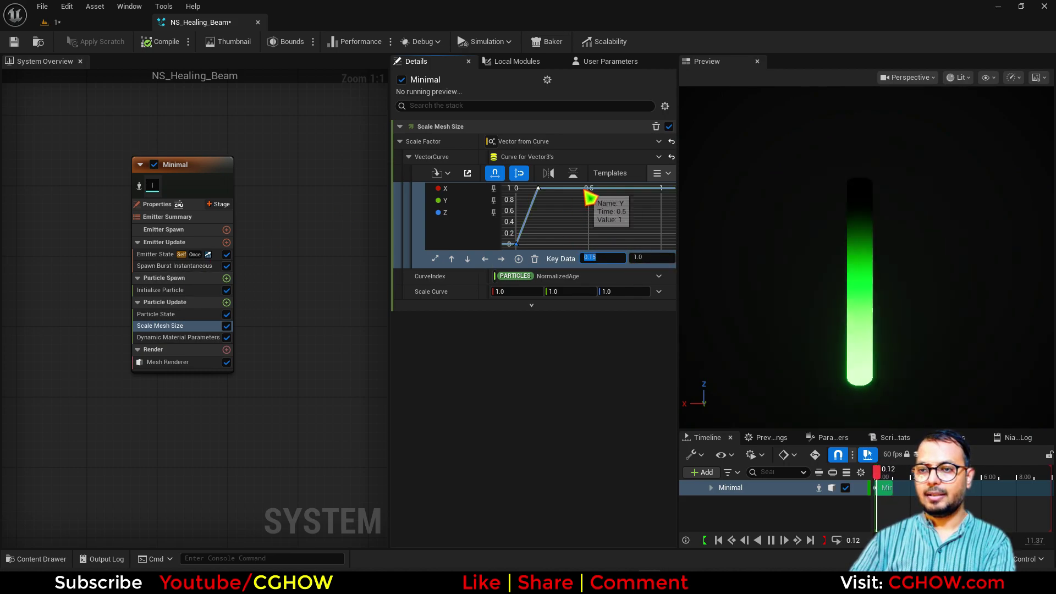
# Step: Add a key on the flat part of the Y scale curve and set its time to 0.7
pyautogui.click(588, 188)
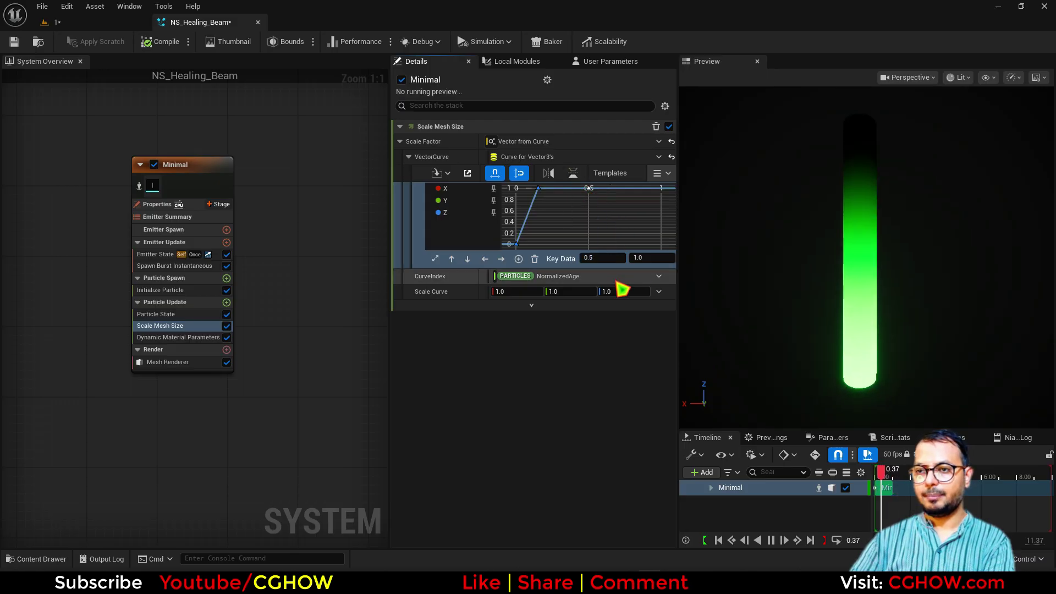
pyautogui.click(600, 258)
pyautogui.write('.7')
pyautogui.press('Return')
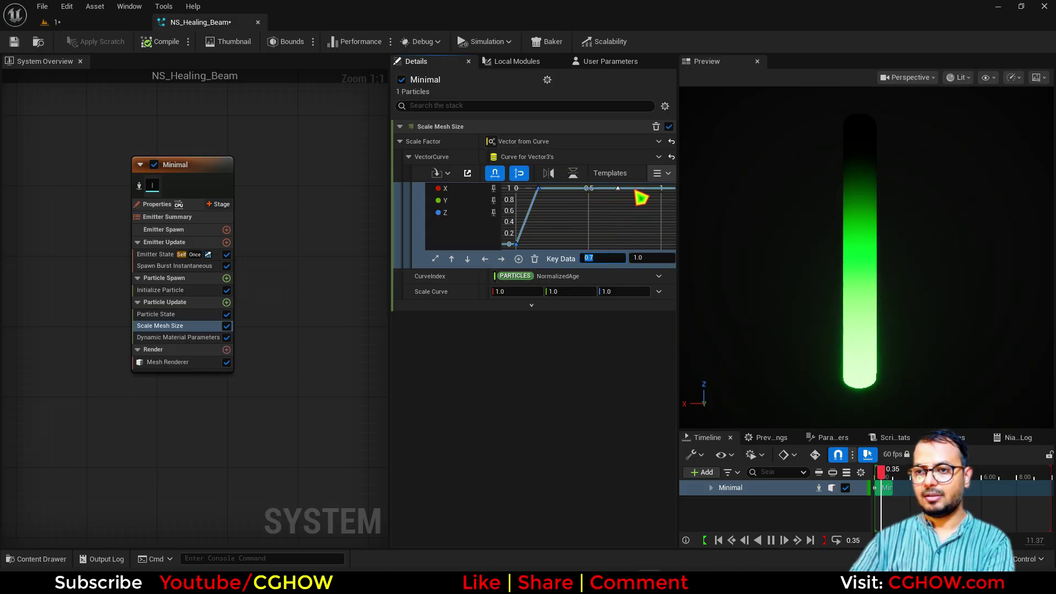
pyautogui.click(640, 199)
# Step: Add another key near the end of the Y scale curve and set it to time 1.0 and value 0
pyautogui.middleClick(654, 195)
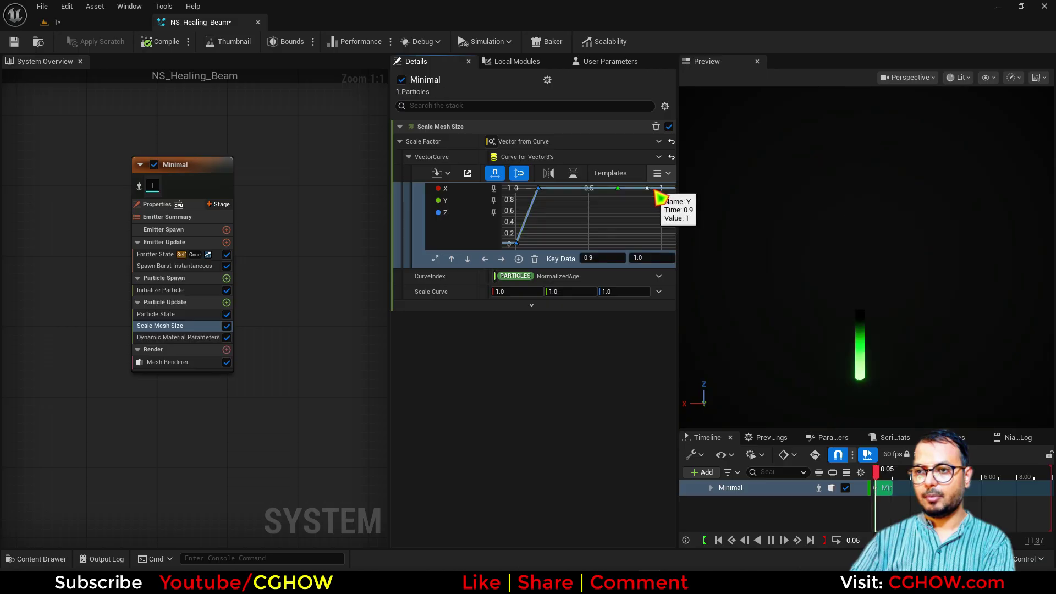
pyautogui.click(610, 261)
pyautogui.write('1')
pyautogui.press('Return')
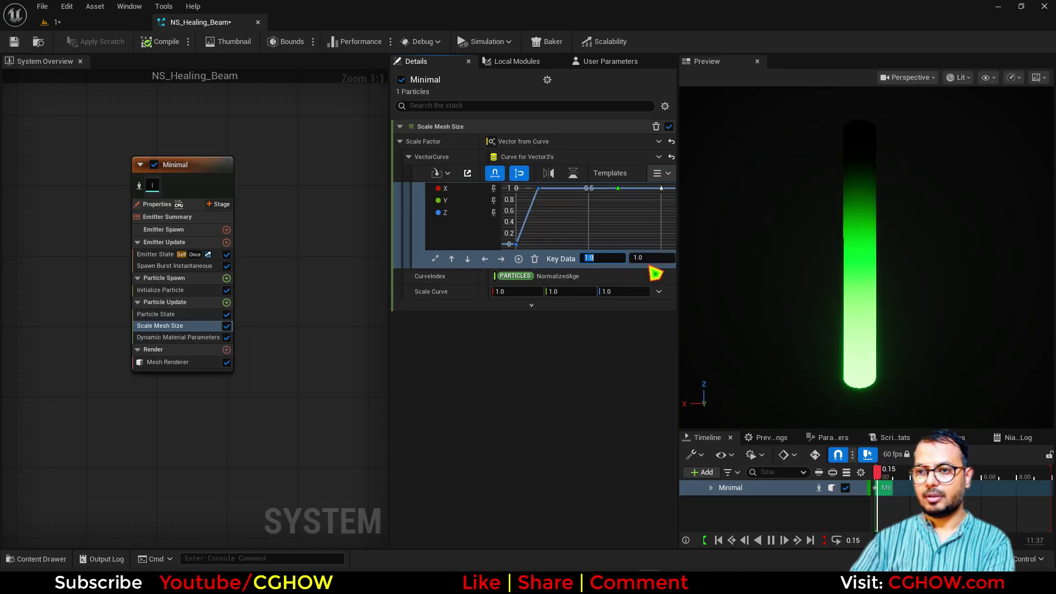
pyautogui.click(626, 236)
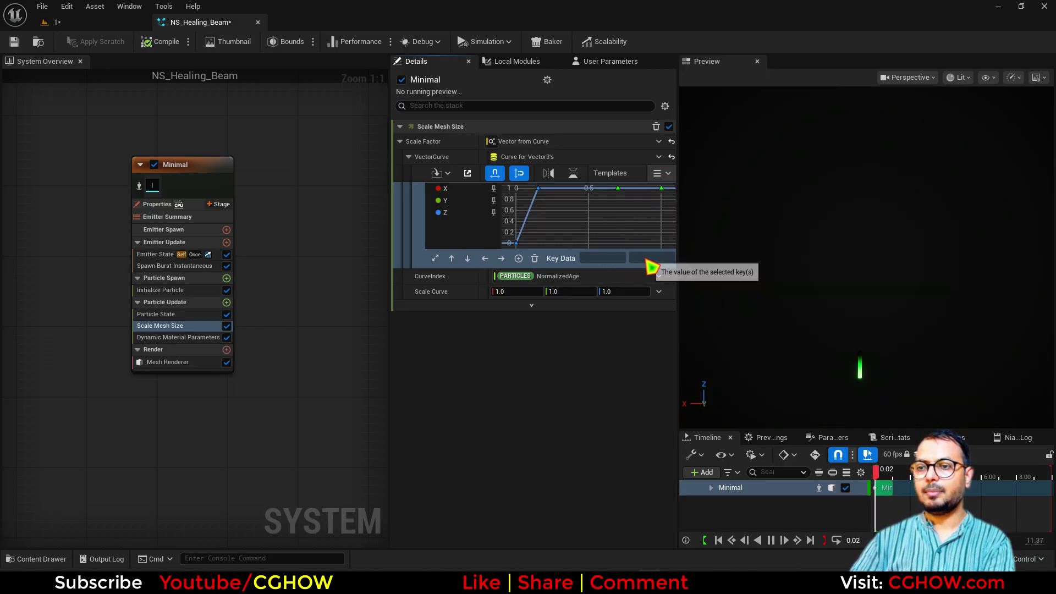
pyautogui.click(648, 209)
pyautogui.moveTo(648, 209); pyautogui.dragTo(668, 188)
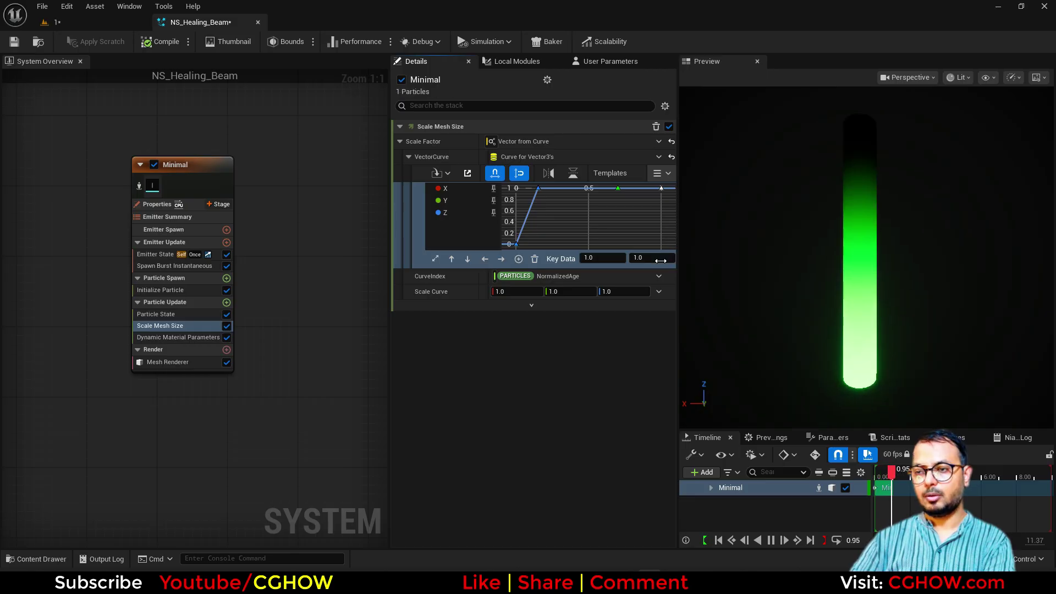
pyautogui.press('Return')
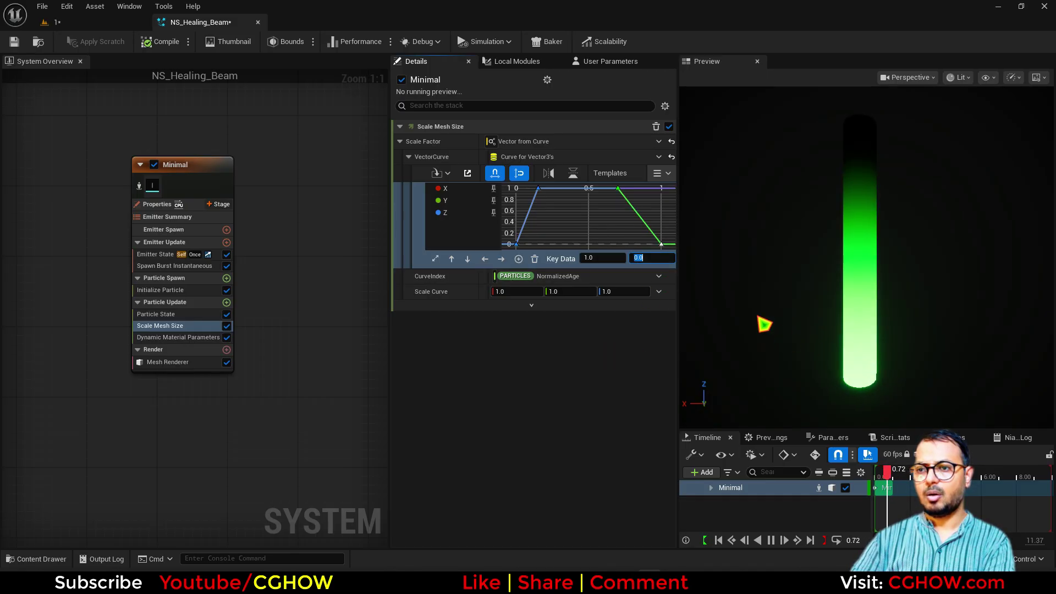
# Step: Place an end key on the Z scale curve at time 1.0 and set its value to 0
pyautogui.moveTo(661, 189); pyautogui.dragTo(656, 202)
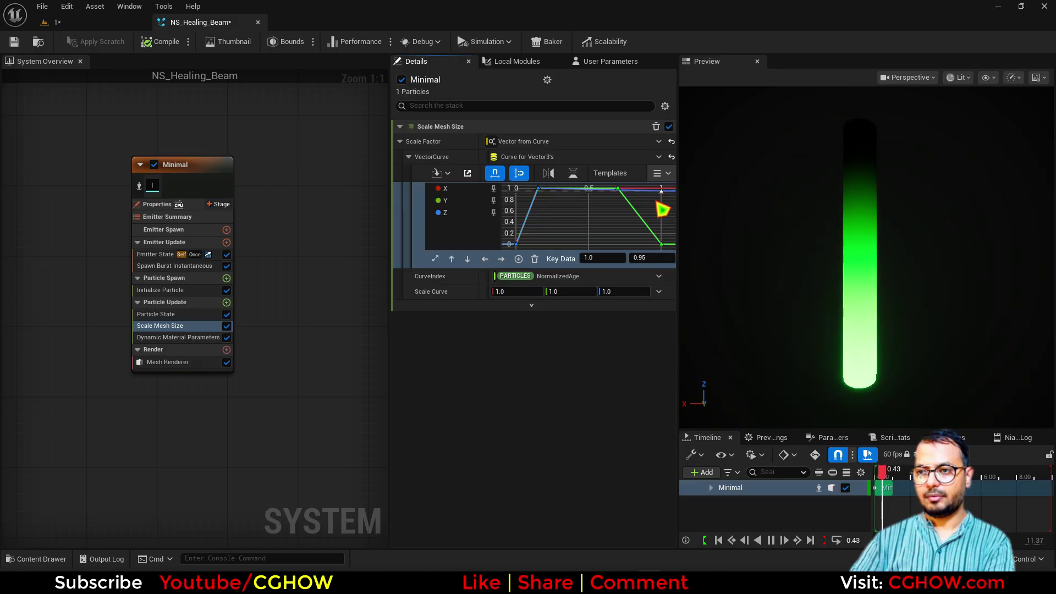
pyautogui.click(648, 258)
pyautogui.write('0')
pyautogui.press('Return')
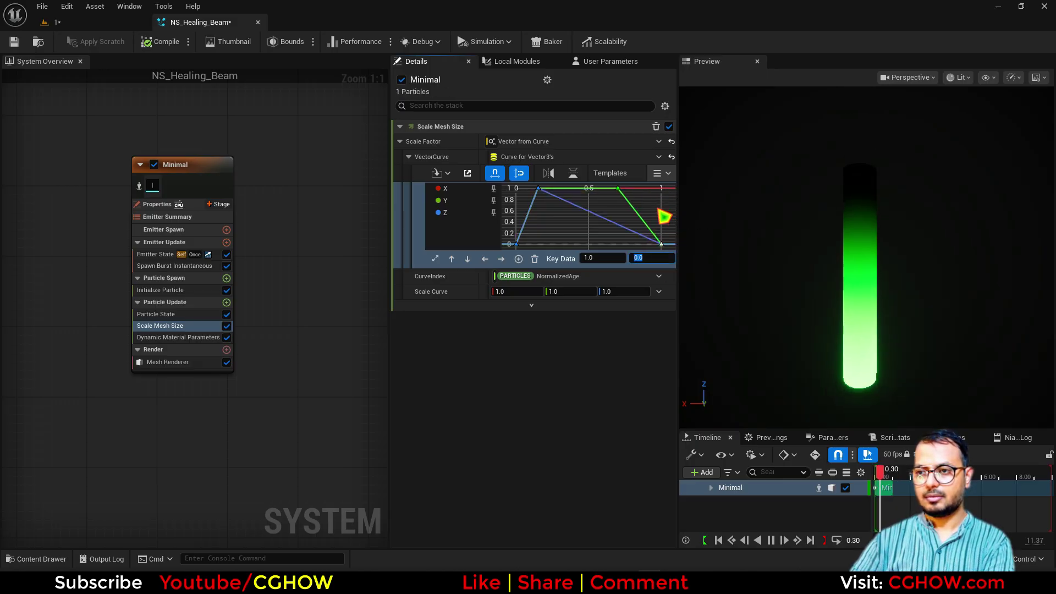
pyautogui.write('0')
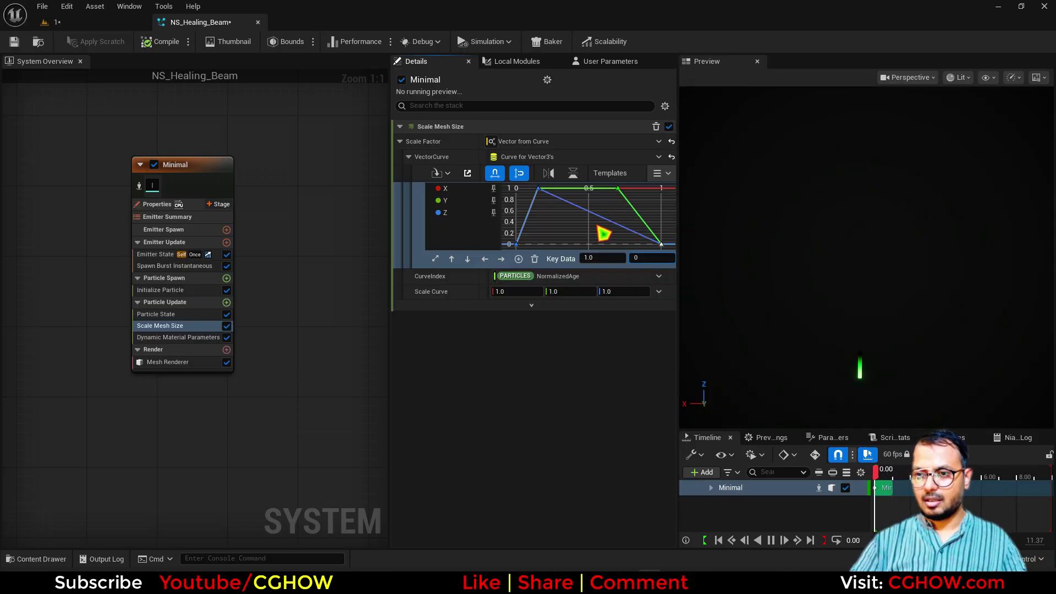
# Step: Delete the end keys at time 1.0 from the Y and Z scale curves
pyautogui.click(670, 231)
pyautogui.press('Delete')
pyautogui.click(607, 224)
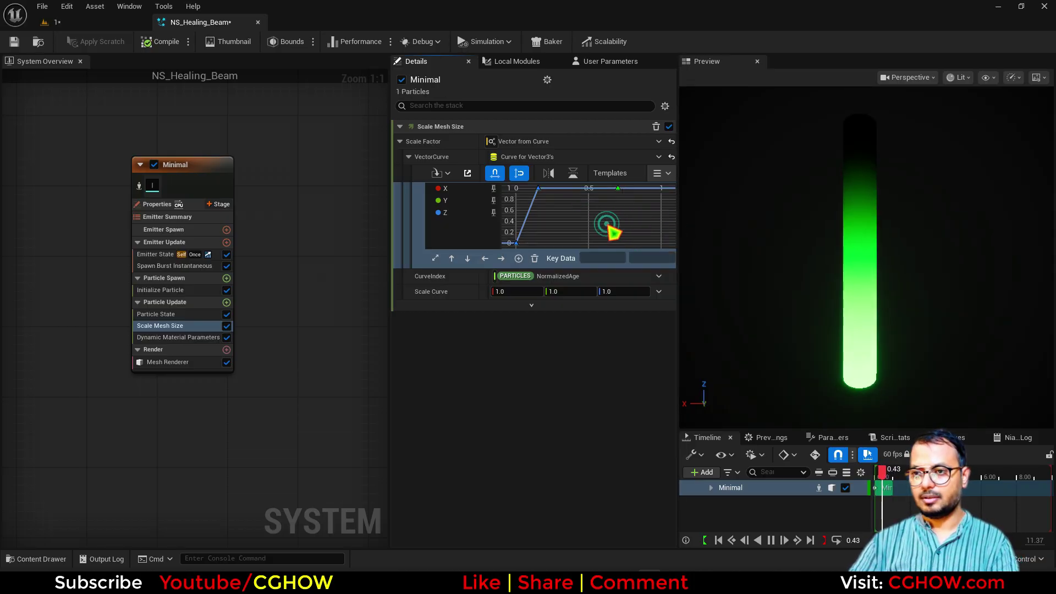
# Step: Try lowering the Y curve's key at time 0.7 to 0.65, undo it, and delete that key
pyautogui.rightClick(616, 192)
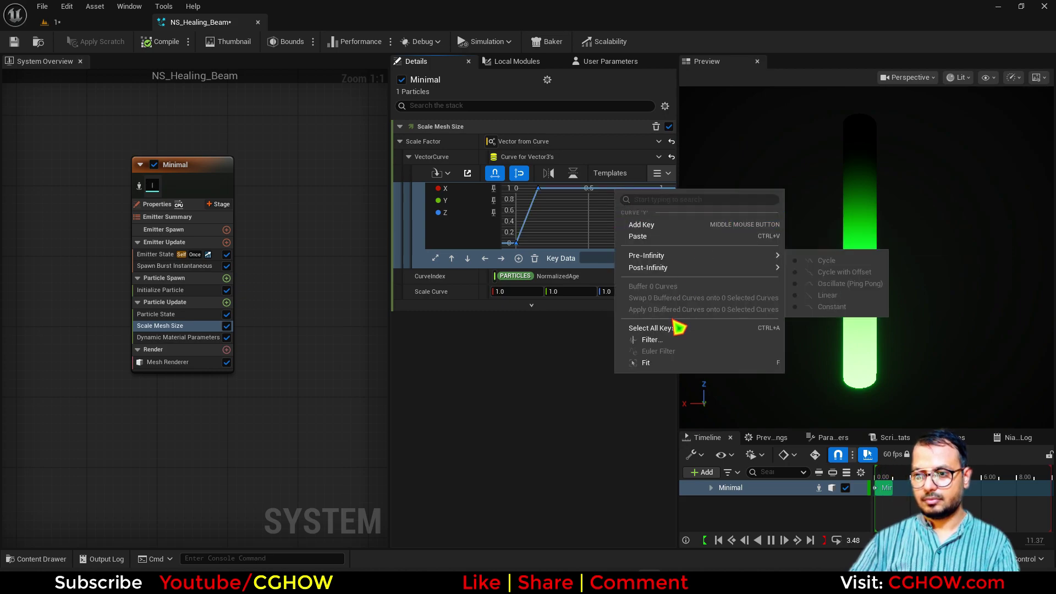
pyautogui.click(666, 225)
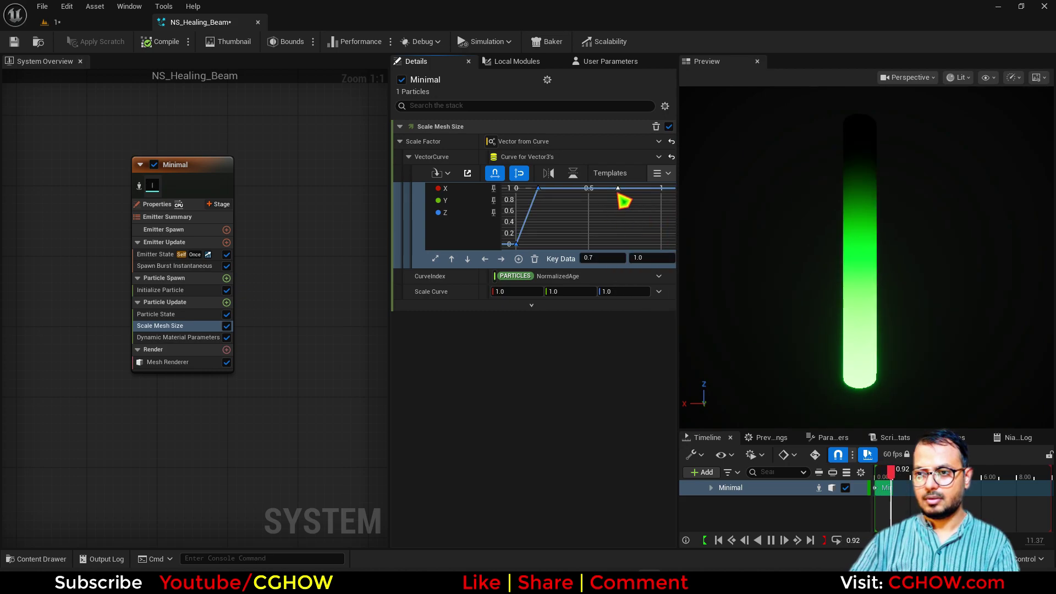
pyautogui.moveTo(618, 189); pyautogui.dragTo(618, 208)
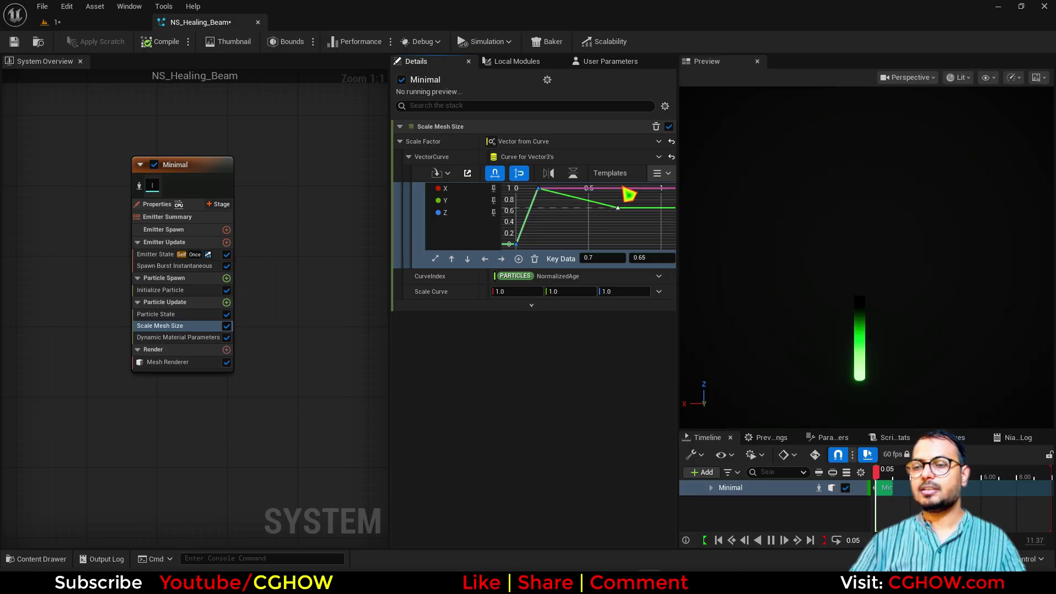
pyautogui.hotkey('ctrl', 'z')
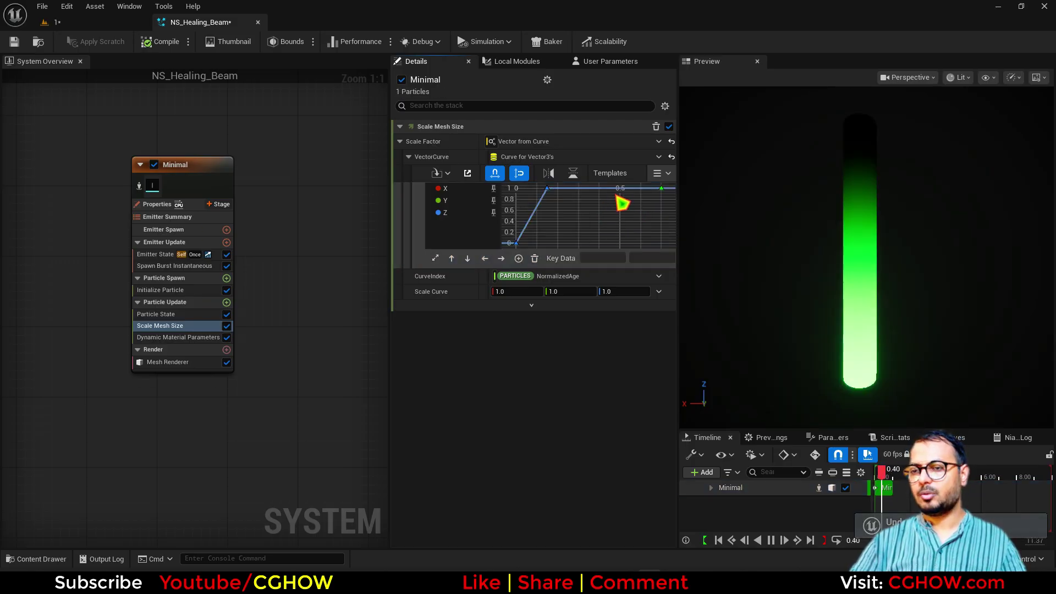
pyautogui.click(661, 188)
pyautogui.press('Delete')
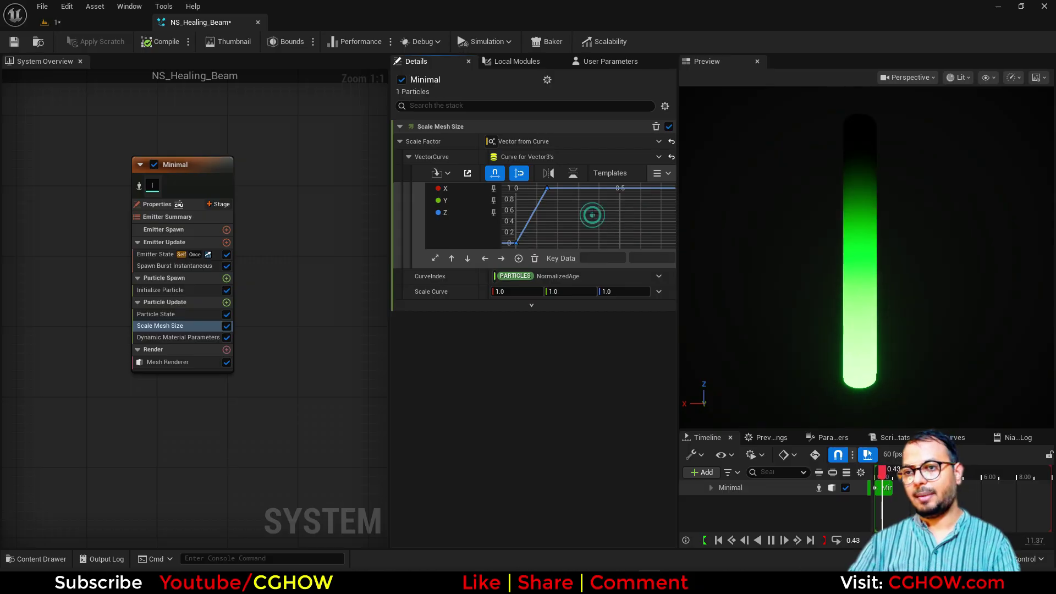
# Step: Add a key at time 0.4 and value 1.0 to the Y scale curve and display only the X curve
pyautogui.moveTo(587, 235); pyautogui.dragTo(536, 185)
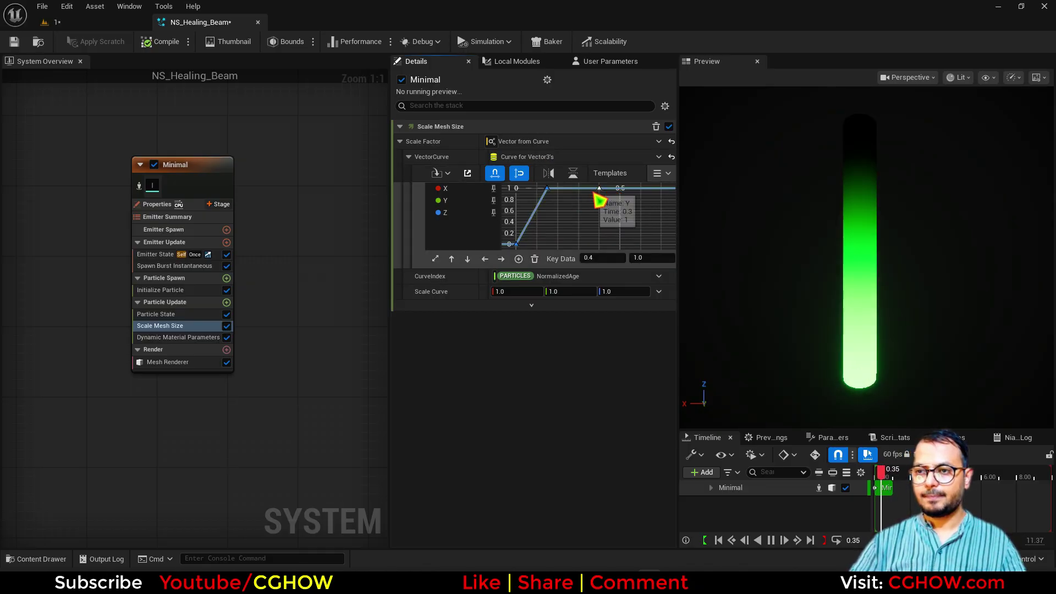
pyautogui.click(495, 212)
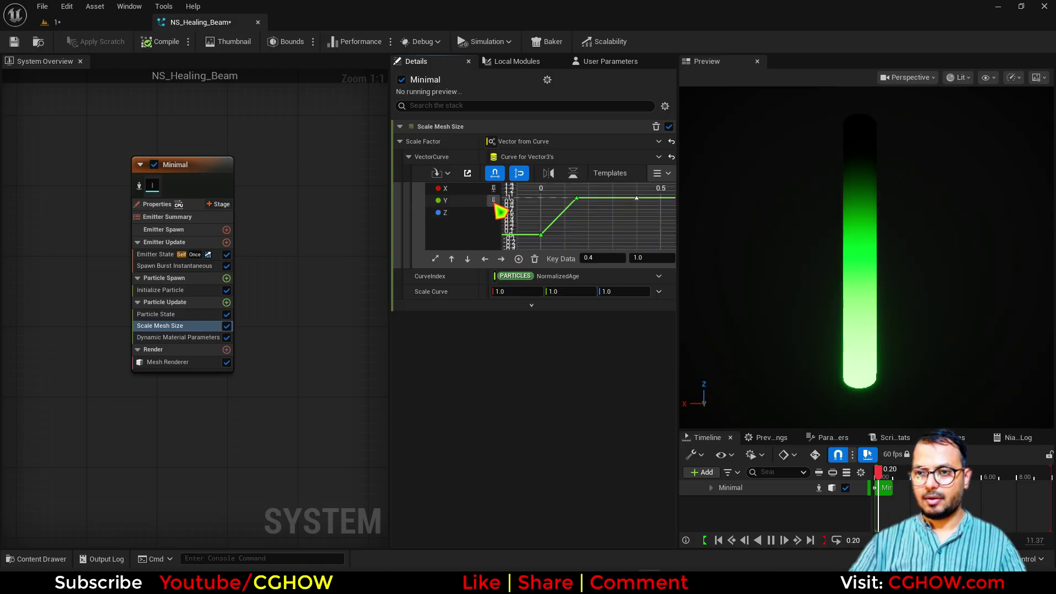
pyautogui.click(494, 200)
pyautogui.moveTo(618, 222); pyautogui.dragTo(570, 224, button='right')
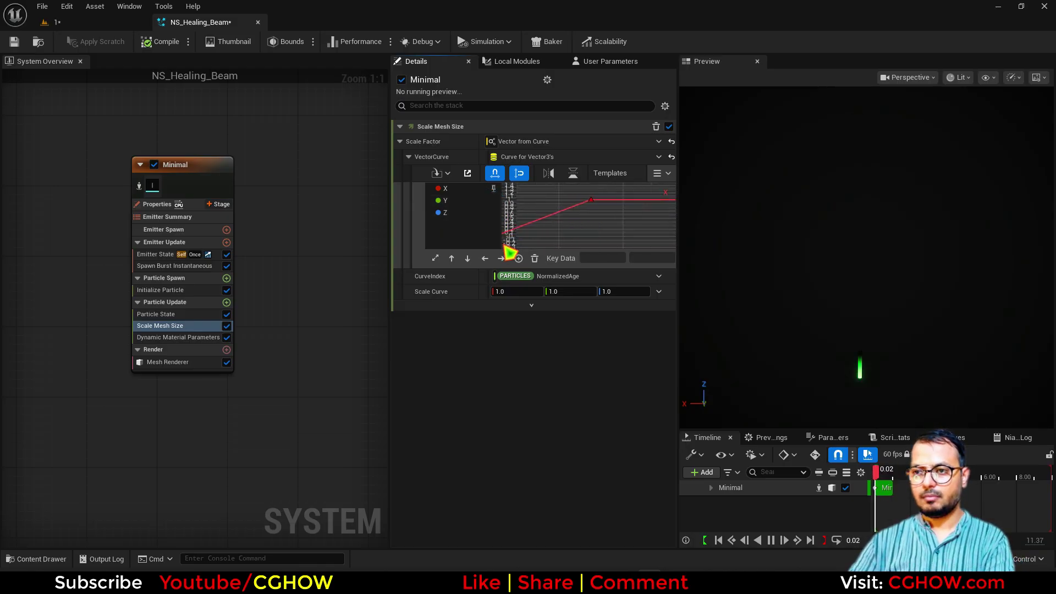
pyautogui.click(435, 258)
pyautogui.moveTo(637, 222); pyautogui.dragTo(548, 228, button='right')
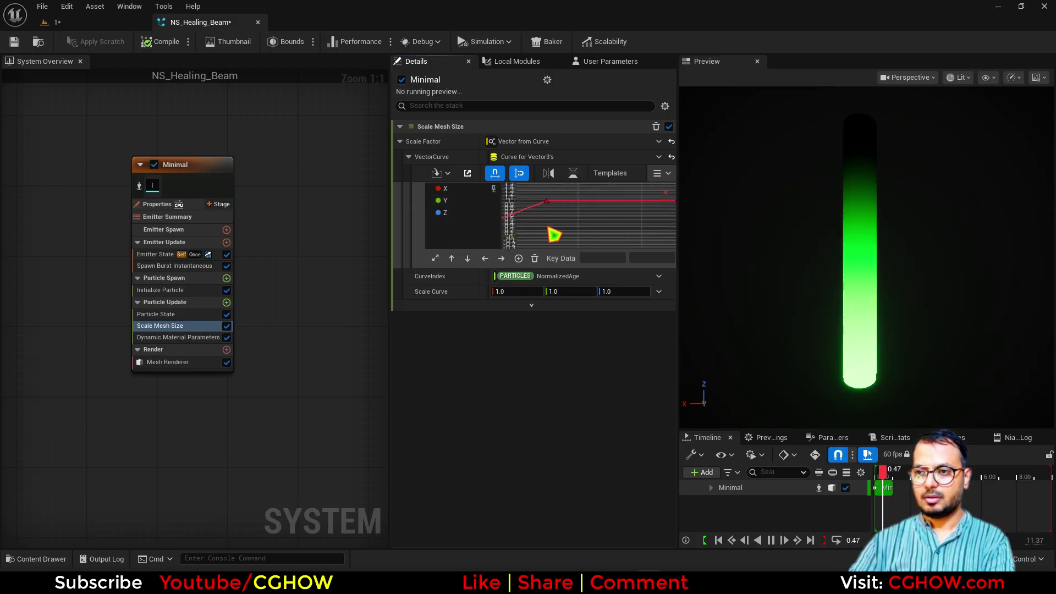
# Step: Add two keys to the X scale curve: time 0.7 with value 1.0, and time 1.0 with value 0.0
pyautogui.middleClick(593, 203)
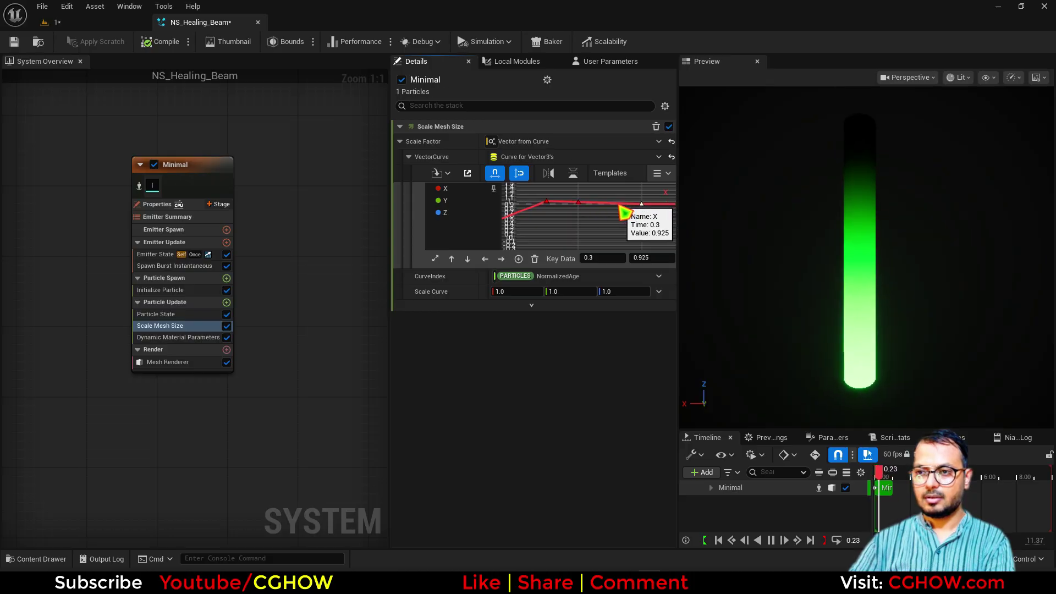
pyautogui.moveTo(579, 196); pyautogui.dragTo(588, 210)
pyautogui.write('0.7')
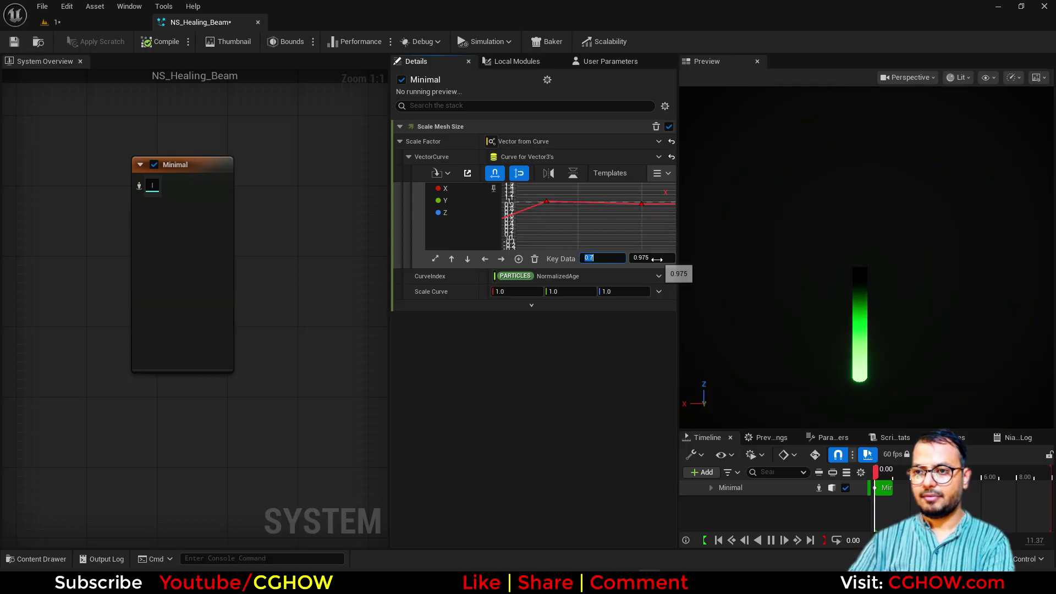
pyautogui.click(659, 258)
pyautogui.write('1')
pyautogui.click(600, 258)
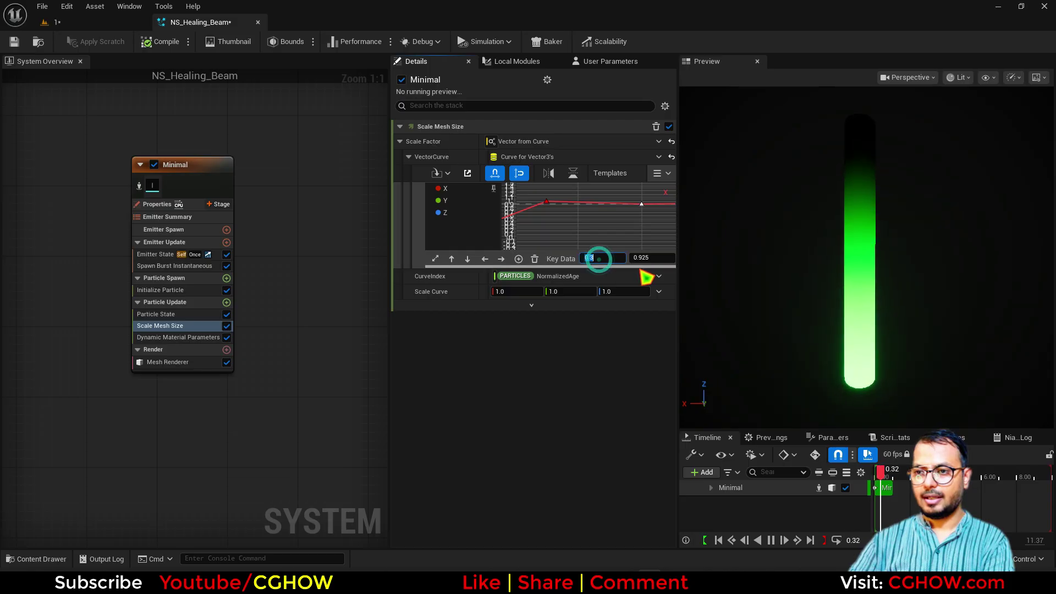
pyautogui.write('1')
pyautogui.click(658, 260)
pyautogui.write('0')
pyautogui.press('Return')
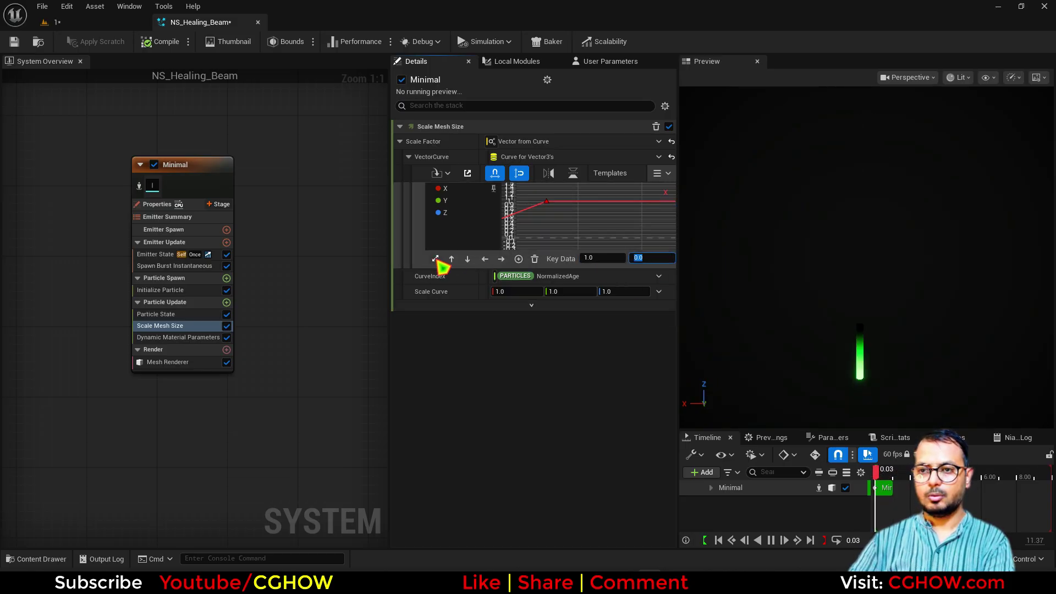
# Step: On the Y scale curve, move the key at 0.4 to time 0.7 and set the end key to time 1.0, value 0.0
pyautogui.click(494, 201)
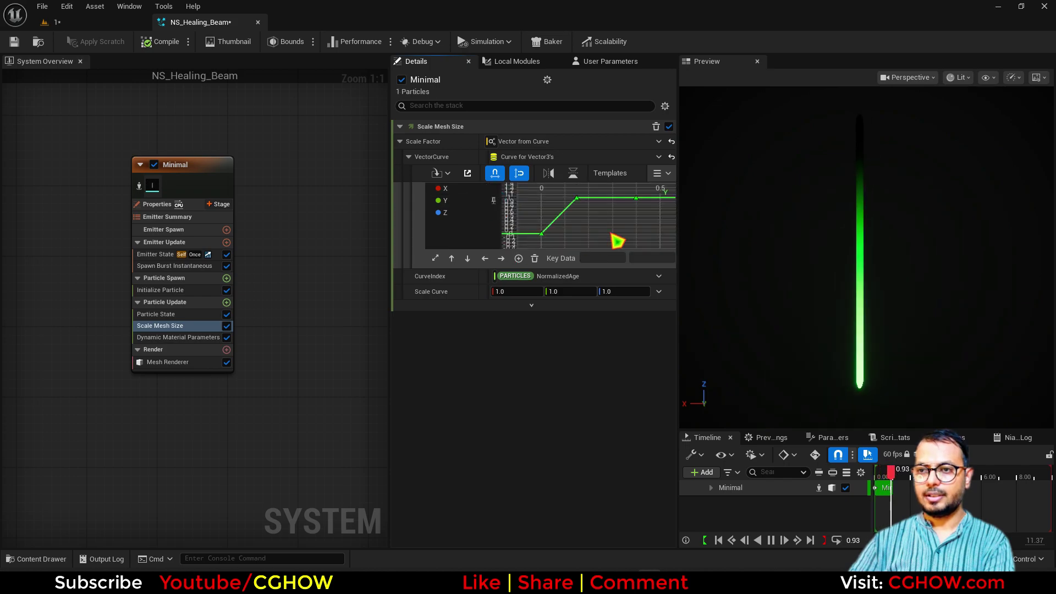
pyautogui.moveTo(643, 233); pyautogui.dragTo(591, 235, button='right')
pyautogui.moveTo(595, 223); pyautogui.dragTo(596, 225)
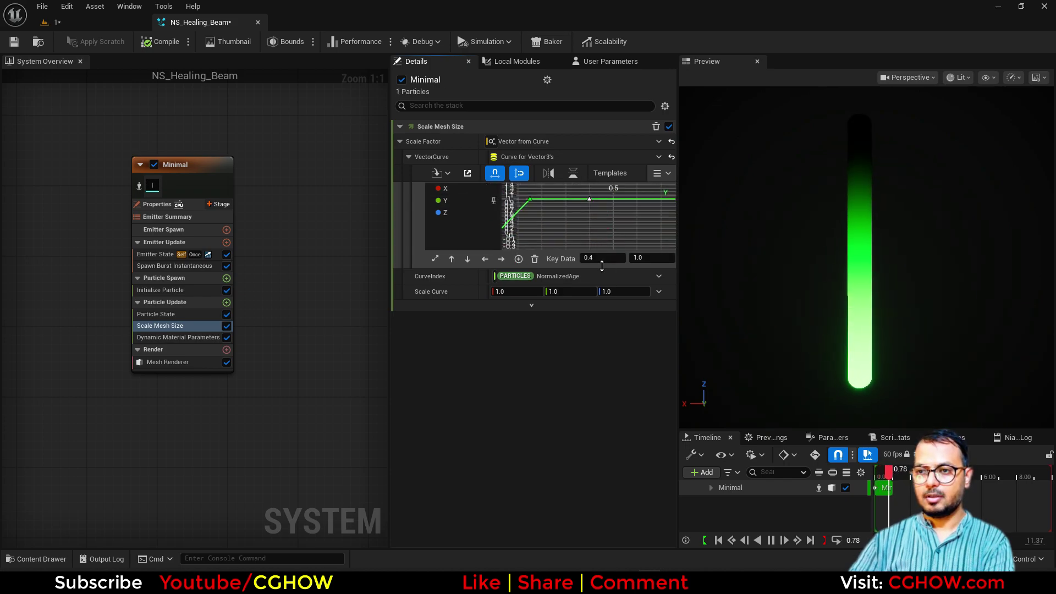
pyautogui.write('0.5')
pyautogui.press('Return')
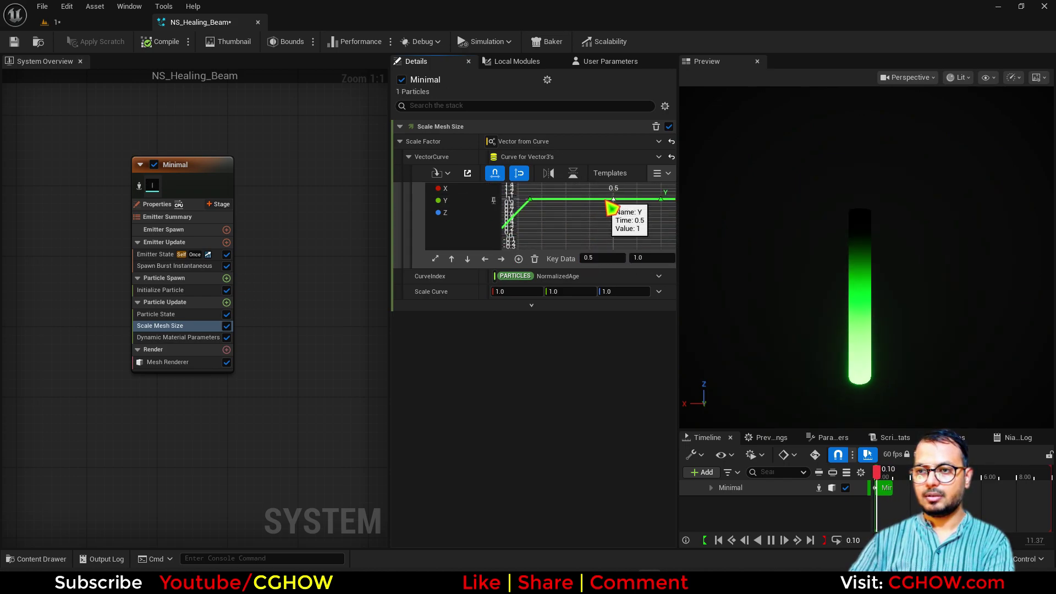
pyautogui.click(603, 256)
pyautogui.write('1')
pyautogui.click(648, 258)
pyautogui.write('0')
pyautogui.press('Return')
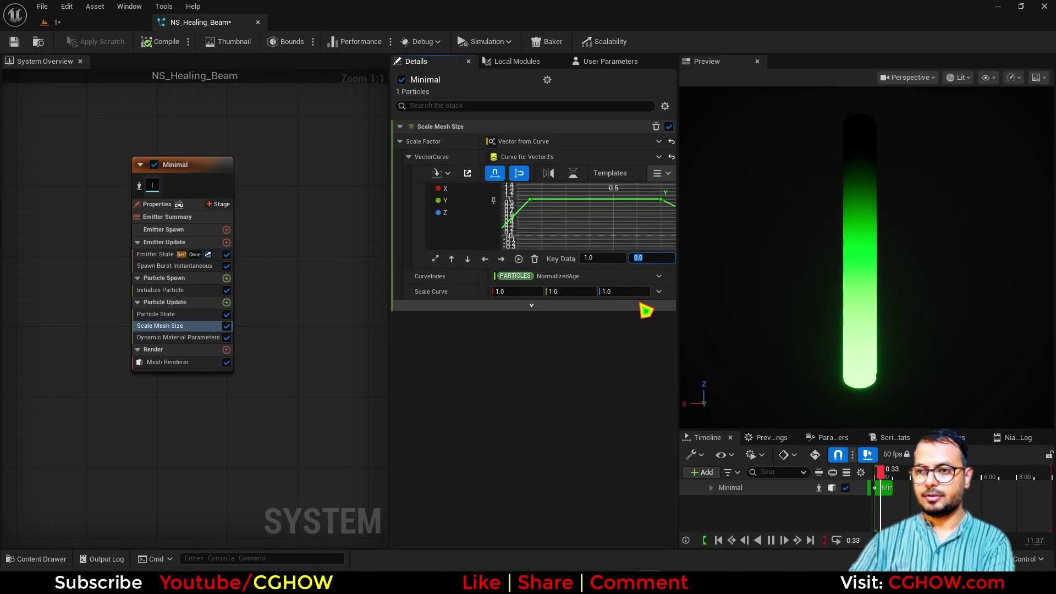
# Step: Isolate the Z scale curve and fit it in the curve editor to inspect its keys
pyautogui.click(493, 202)
pyautogui.click(493, 213)
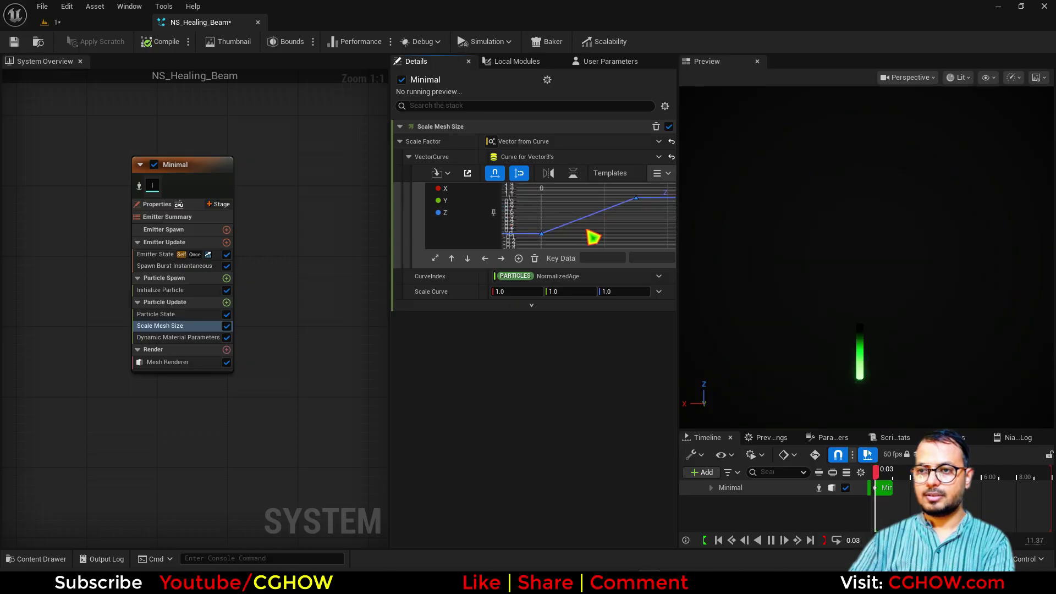
pyautogui.moveTo(588, 229); pyautogui.dragTo(568, 220, button='right')
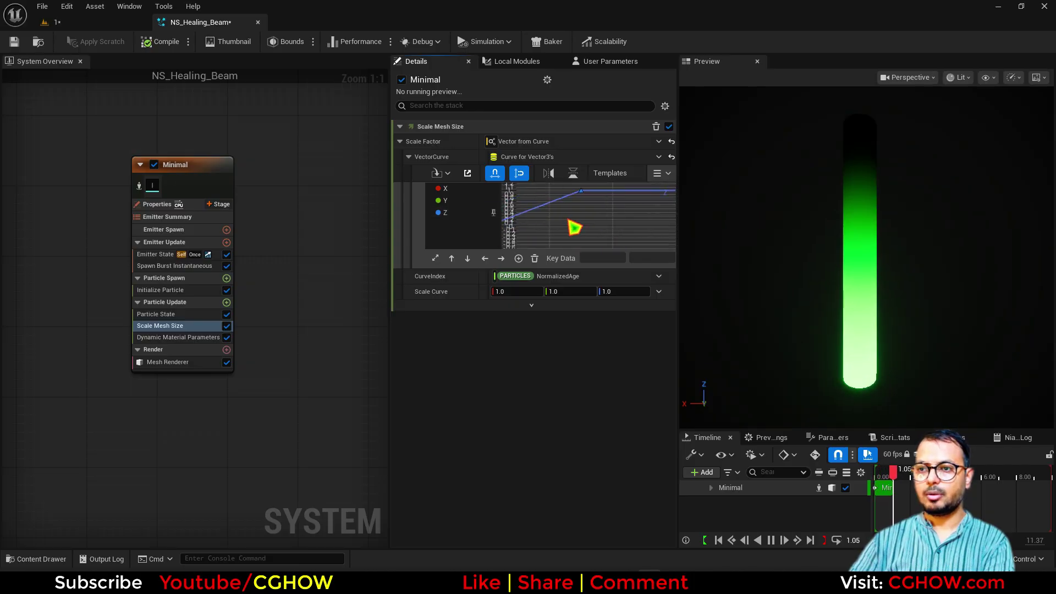
pyautogui.click(436, 258)
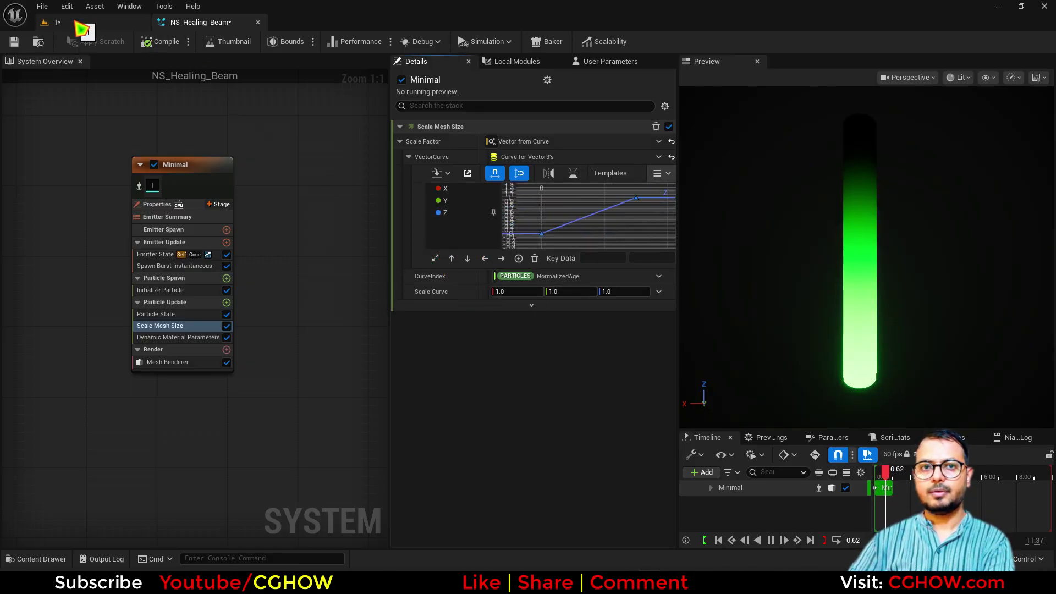
# Step: Switch to the level and reset the NS_Healing_Beam actor several times to review the beam animation in the scene
pyautogui.click(77, 25)
pyautogui.click(919, 510)
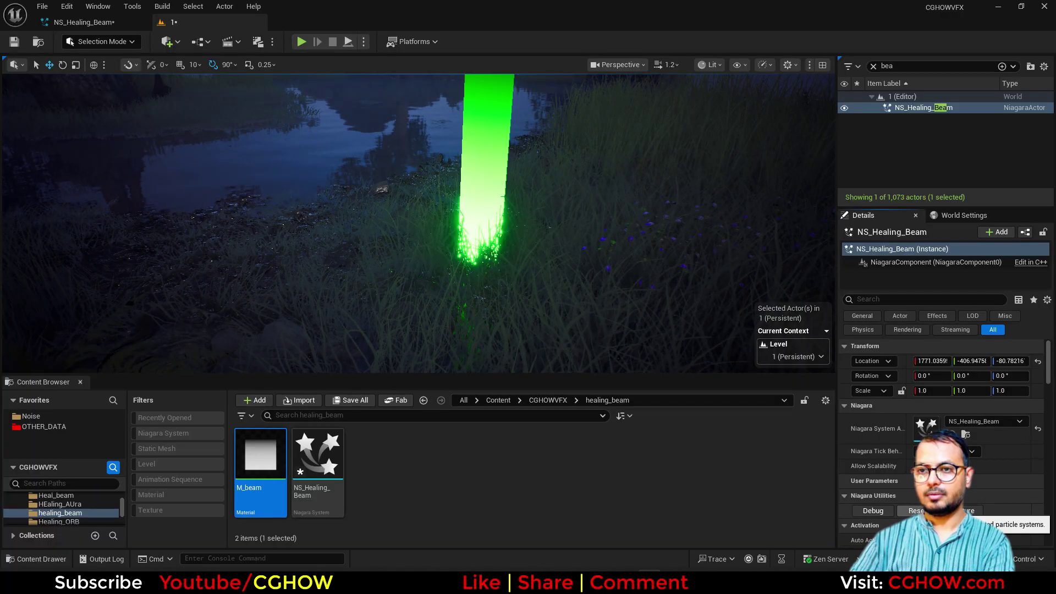
pyautogui.click(918, 510)
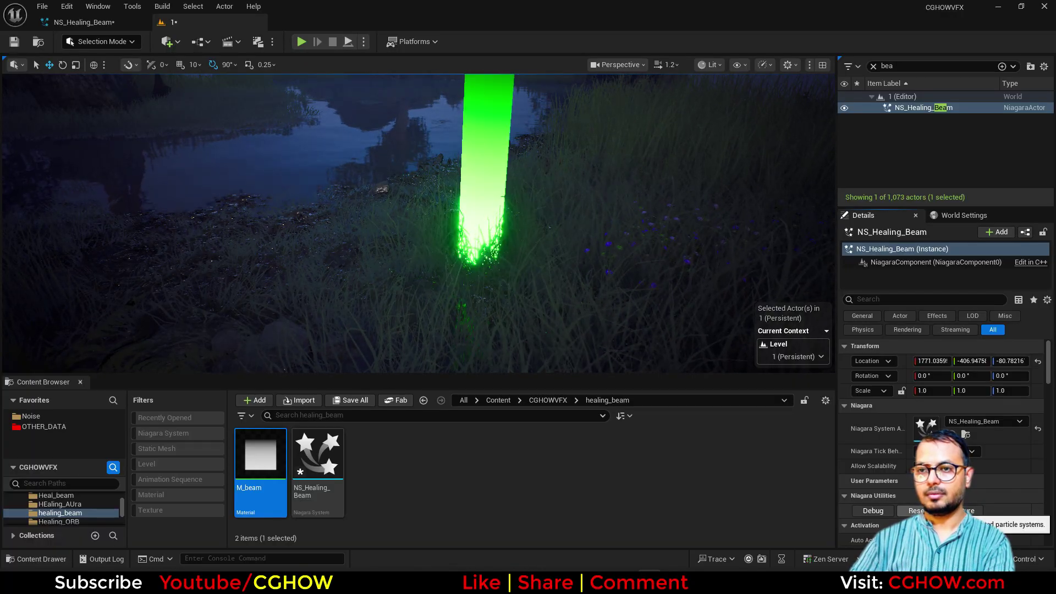
pyautogui.moveTo(621, 341); pyautogui.dragTo(628, 295, button='right')
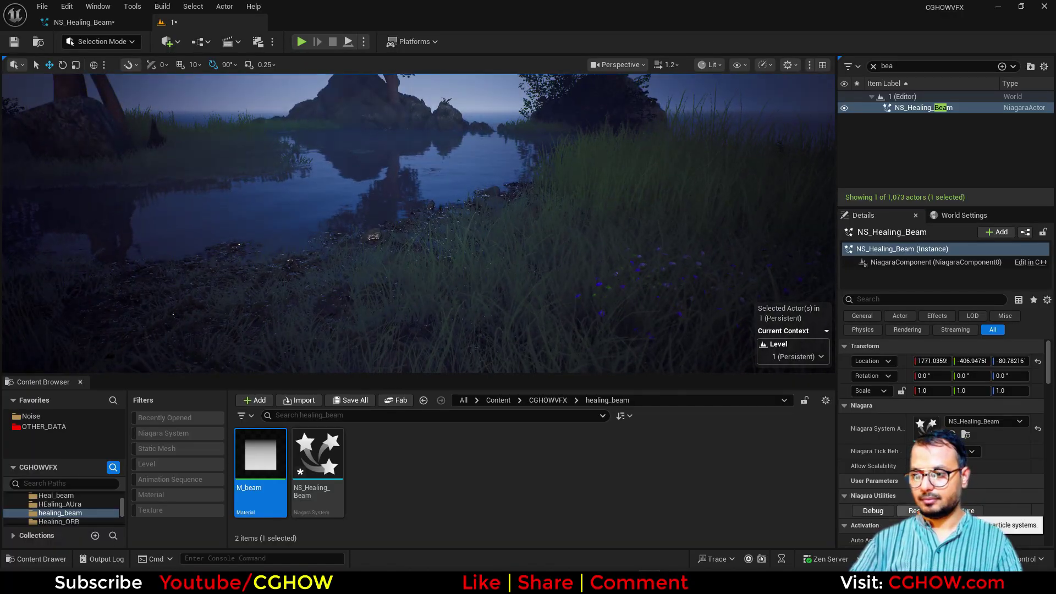
pyautogui.click(915, 511)
pyautogui.click(916, 510)
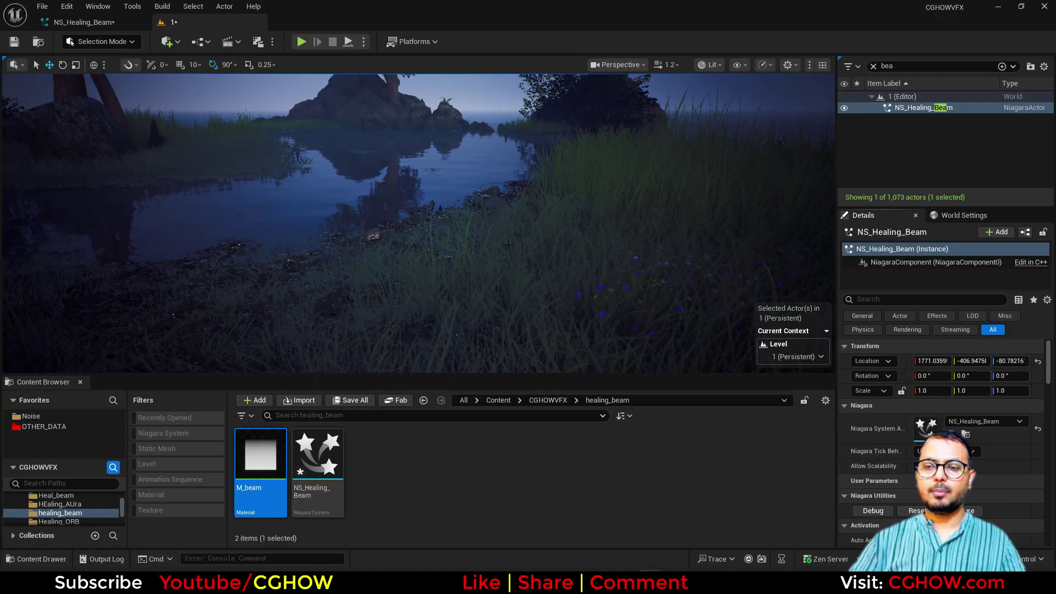
# Step: Return to the NS_Healing_Beam system and save it
pyautogui.click(80, 25)
pyautogui.moveTo(259, 154); pyautogui.dragTo(169, 142, button='right')
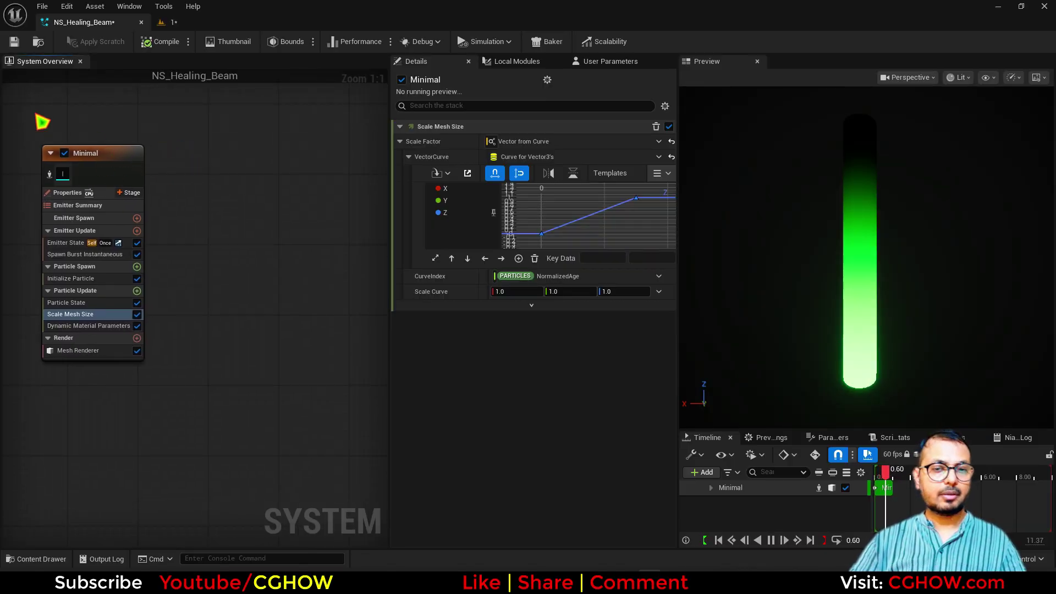
pyautogui.click(13, 41)
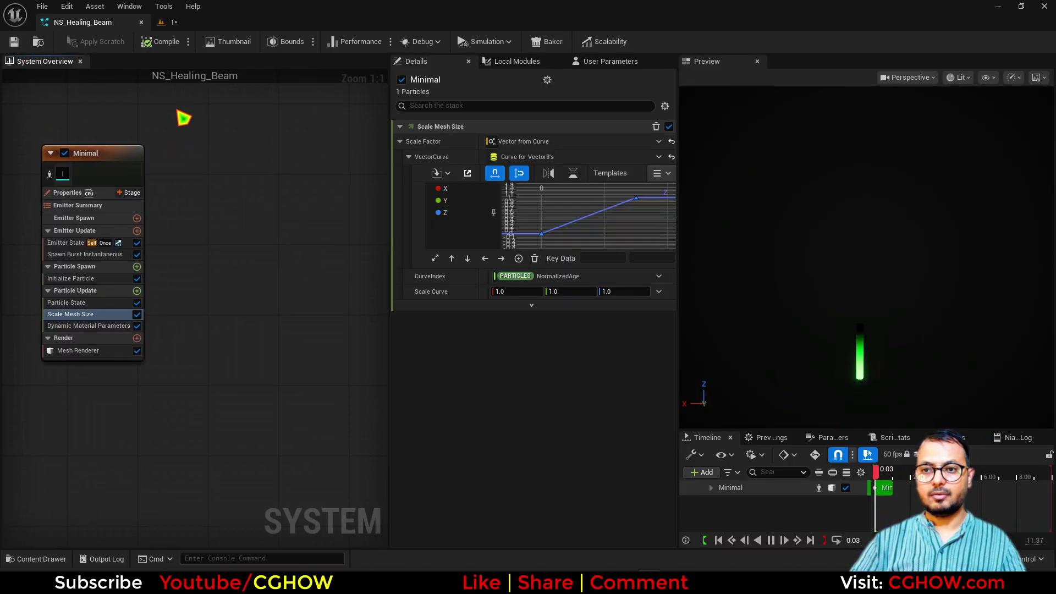
# Step: Duplicate the Minimal emitter and place the copy beside the original
pyautogui.click(125, 154)
pyautogui.hotkey('ctrl', 'c')
pyautogui.hotkey('ctrl', 'v')
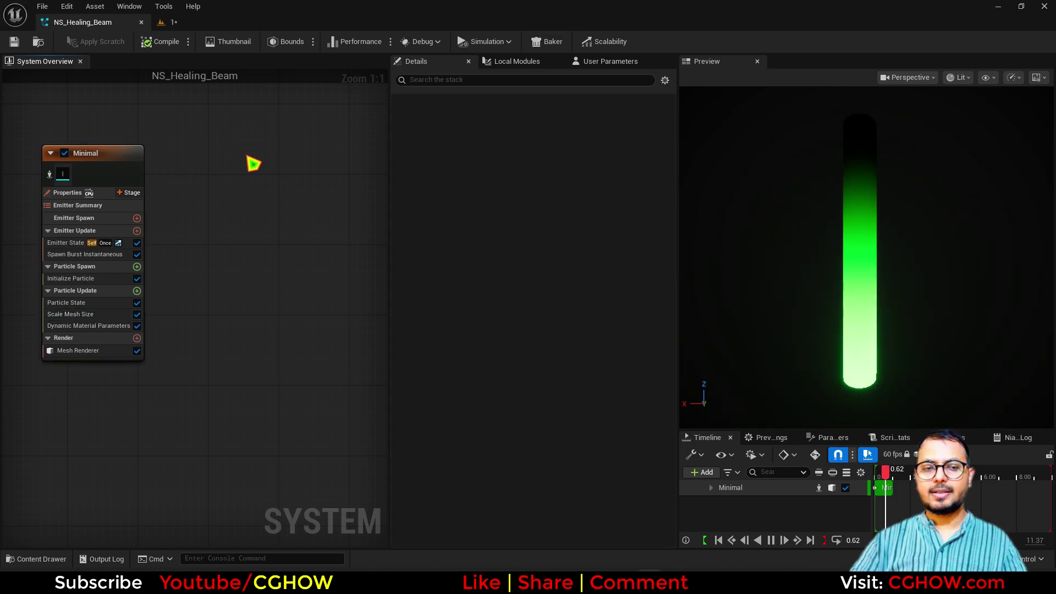
pyautogui.moveTo(294, 146); pyautogui.dragTo(266, 155)
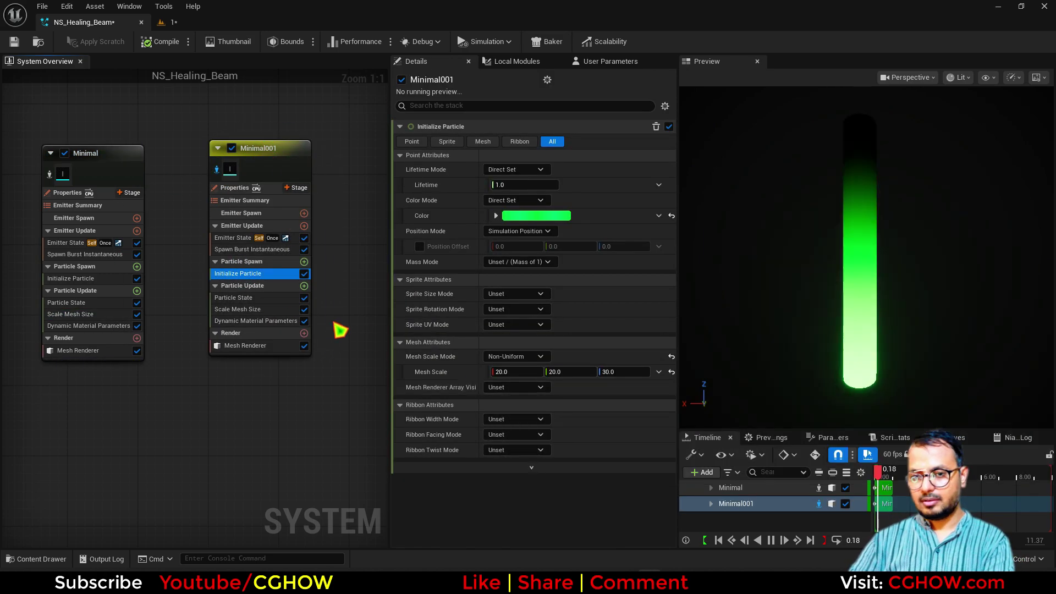
# Step: Disable Scale Mesh Size in the duplicated emitter and set its initial mesh scale to 50, 50, 1
pyautogui.click(303, 310)
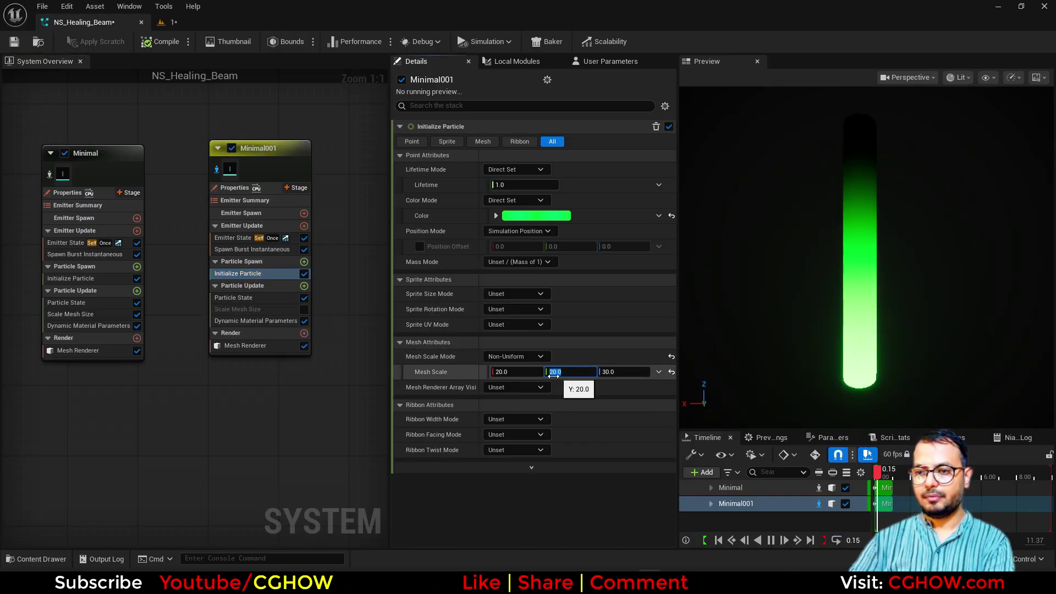
pyautogui.click(524, 375)
pyautogui.write('0')
pyautogui.press('Return')
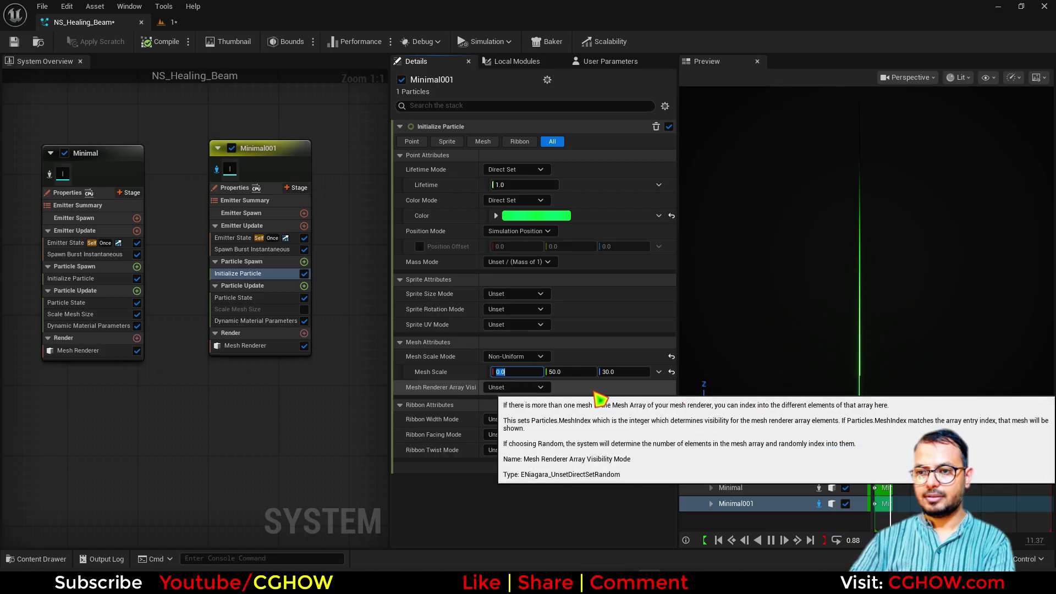
pyautogui.write('50')
pyautogui.press('Return')
pyautogui.click(622, 374)
pyautogui.write('1')
pyautogui.press('Return')
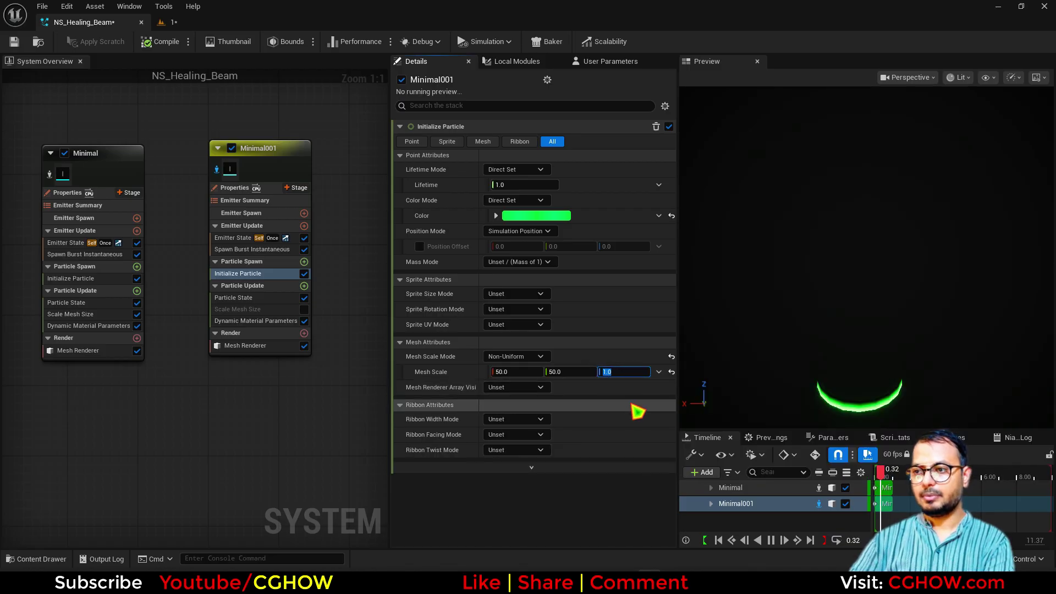
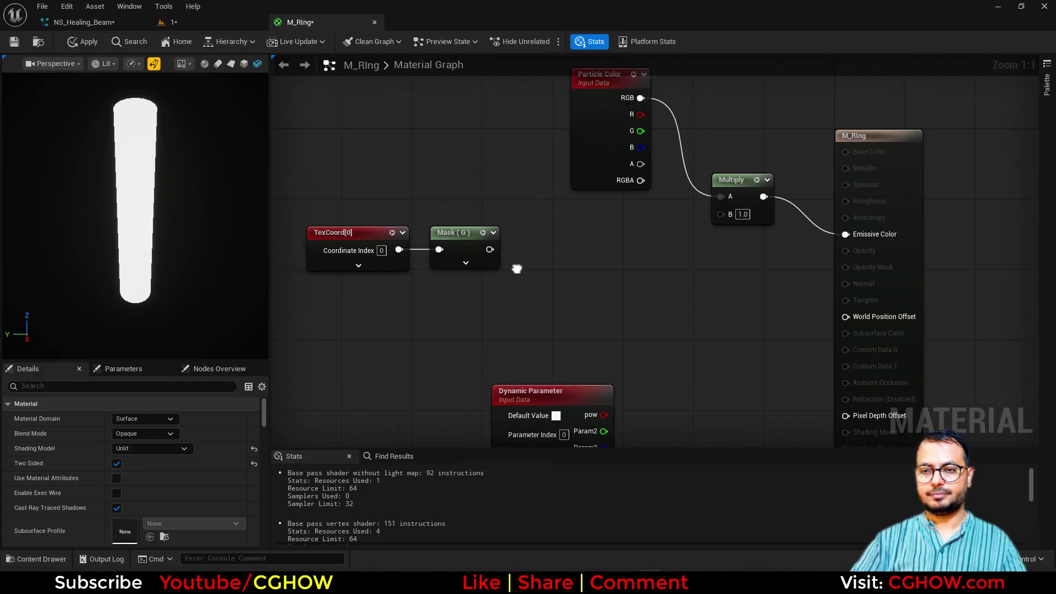
# Step: Shift the TexCoord and Mask (G) nodes away from the Multiply node in the M_RIng graph and rotate the preview cylinder
pyautogui.moveTo(323, 185); pyautogui.dragTo(498, 272)
pyautogui.moveTo(443, 238); pyautogui.dragTo(417, 256)
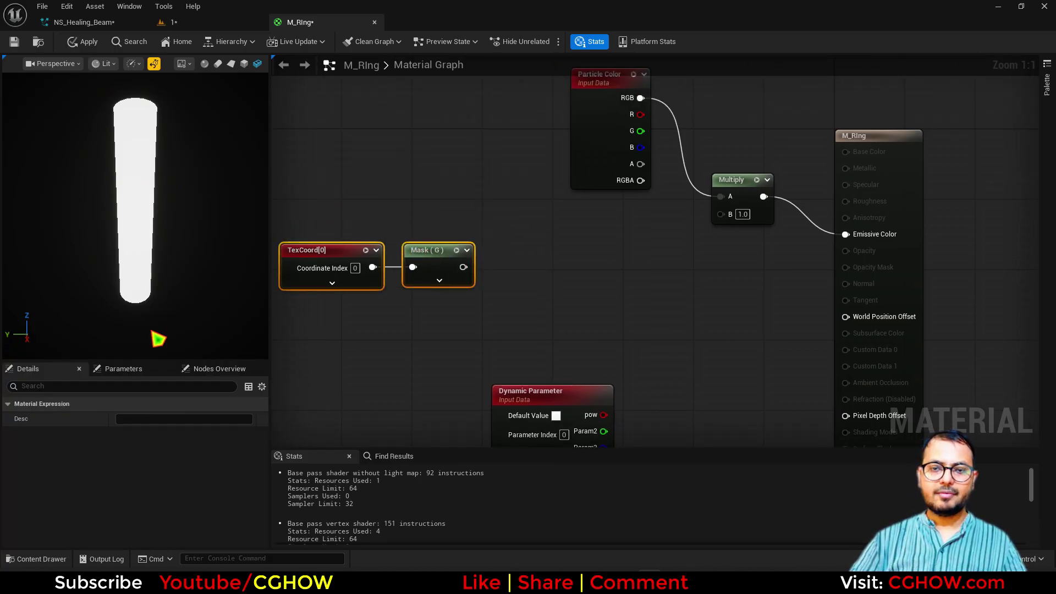
pyautogui.moveTo(152, 148); pyautogui.dragTo(146, 136)
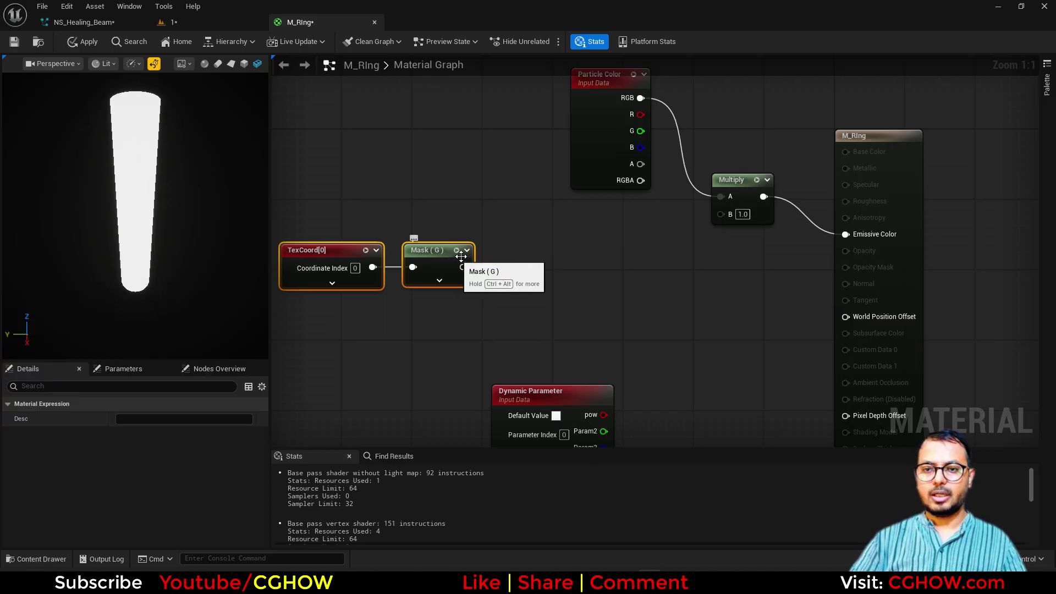
# Step: Add a Sine node fed by the Mask (G) output, preview it, set its period to 2, and align it beside the mask
pyautogui.moveTo(444, 213); pyautogui.dragTo(428, 234, button='right')
pyautogui.moveTo(449, 287); pyautogui.dragTo(474, 286)
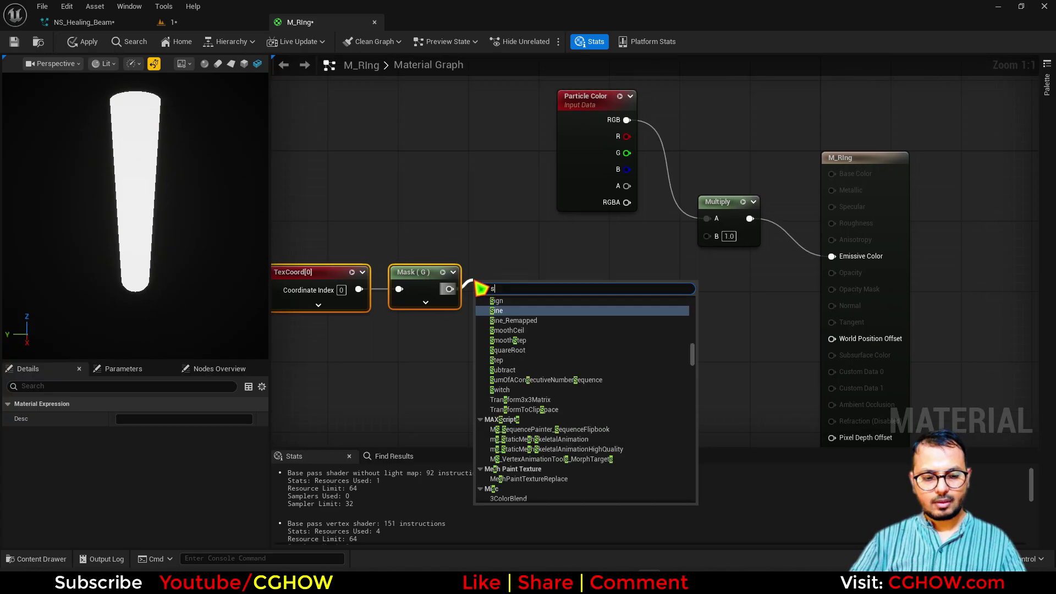
pyautogui.write('si')
pyautogui.click(508, 312)
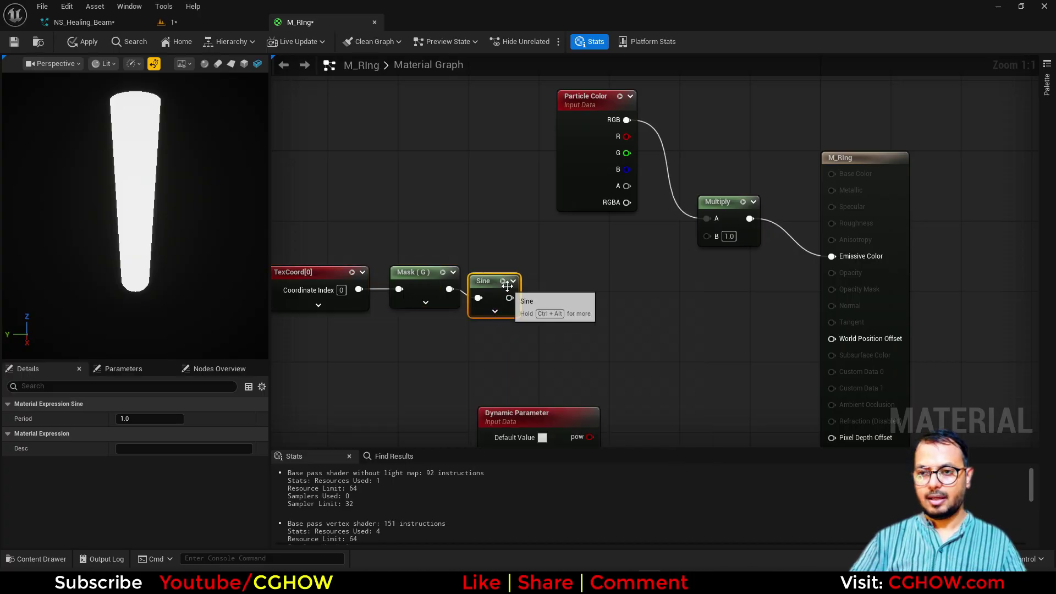
pyautogui.press('space')
pyautogui.click(150, 417)
pyautogui.write('2')
pyautogui.press('Return')
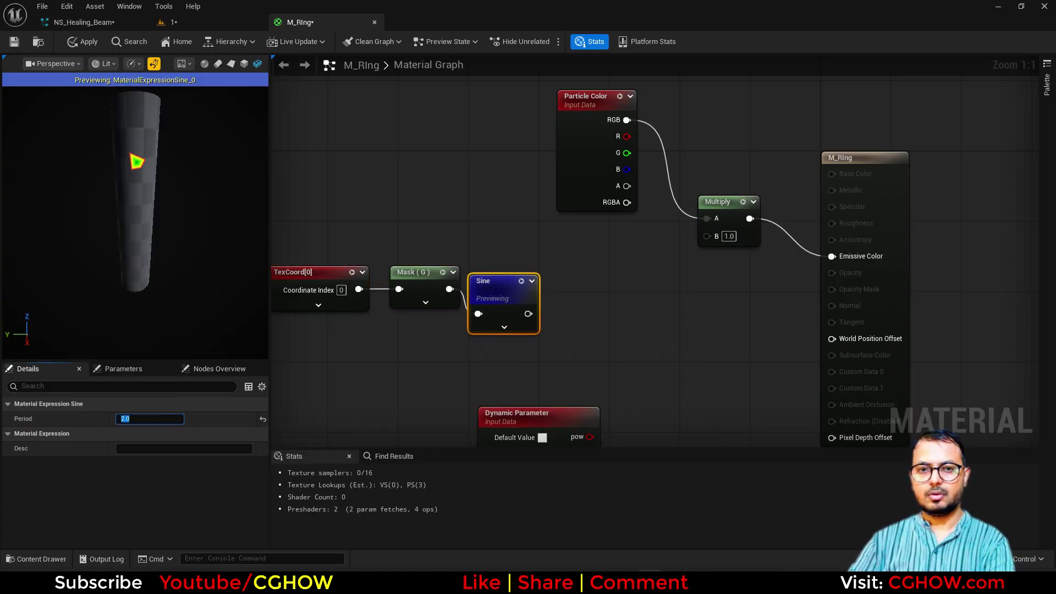
pyautogui.moveTo(472, 310); pyautogui.dragTo(481, 284)
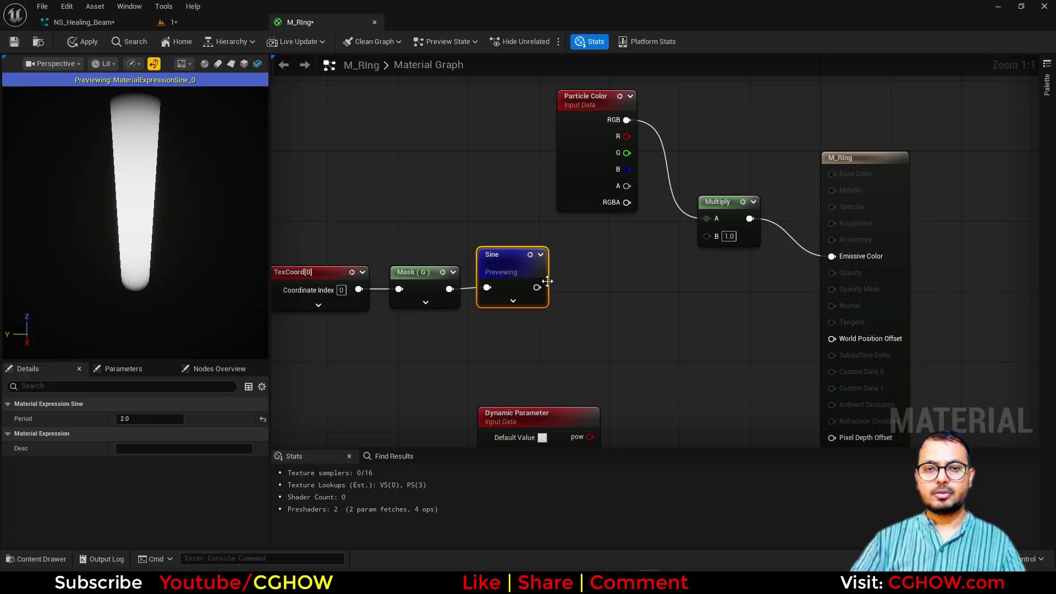
# Step: Add a Step node, connect the Sine output to its Y input, preview it, and set its X value to 0.1
pyautogui.rightClick(563, 266)
pyautogui.write('ste')
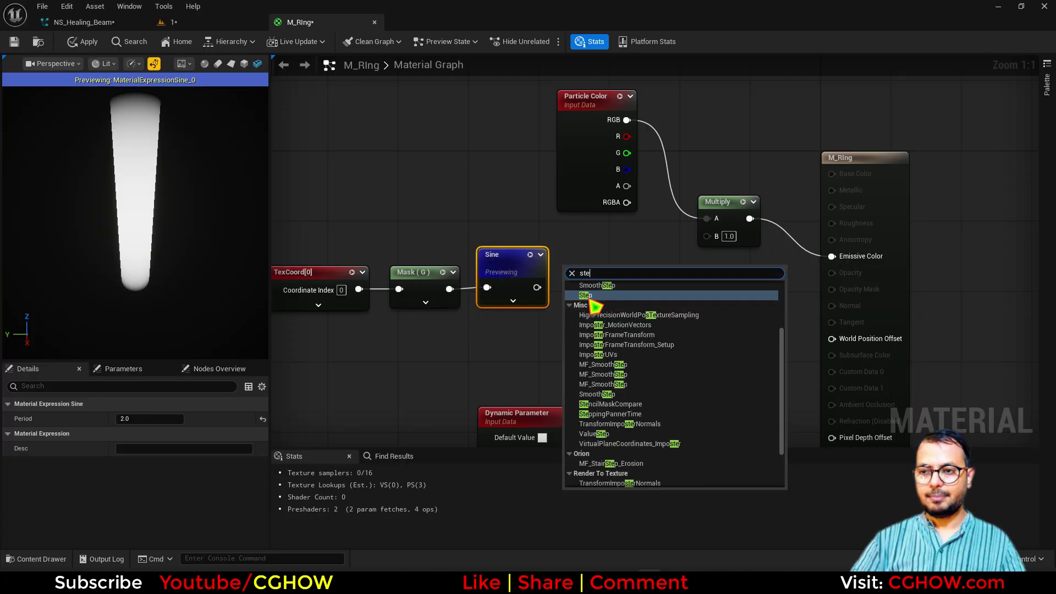
pyautogui.click(590, 299)
pyautogui.moveTo(537, 287); pyautogui.dragTo(566, 281)
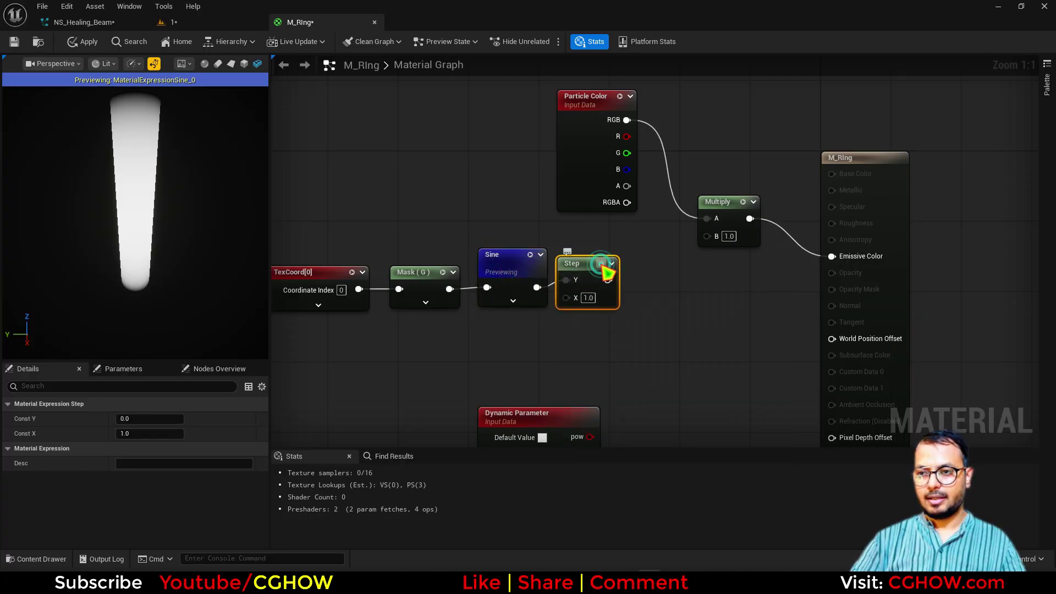
pyautogui.press('space')
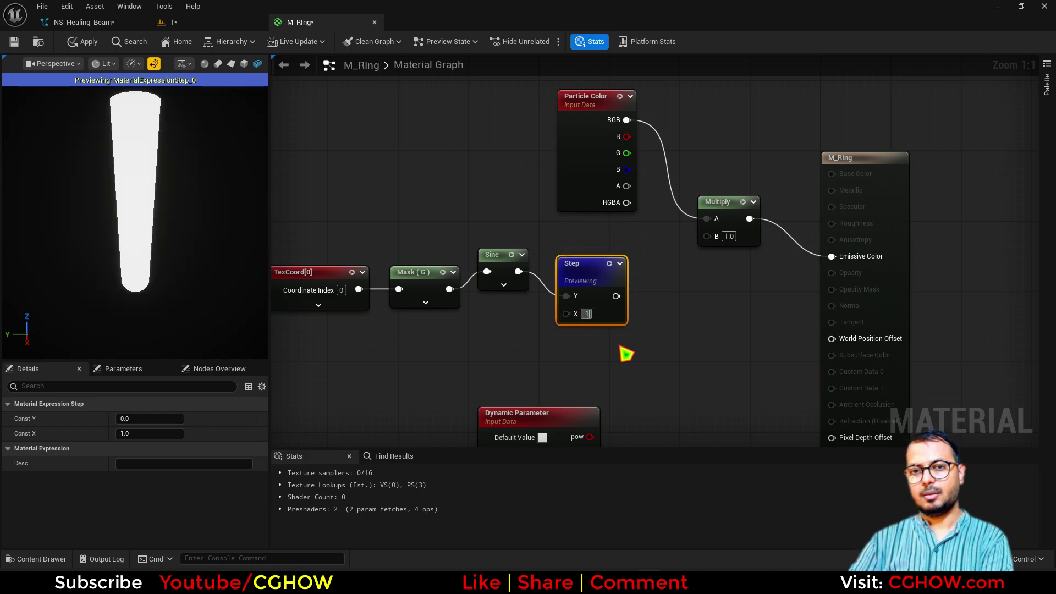
pyautogui.write('.1')
pyautogui.press('Return')
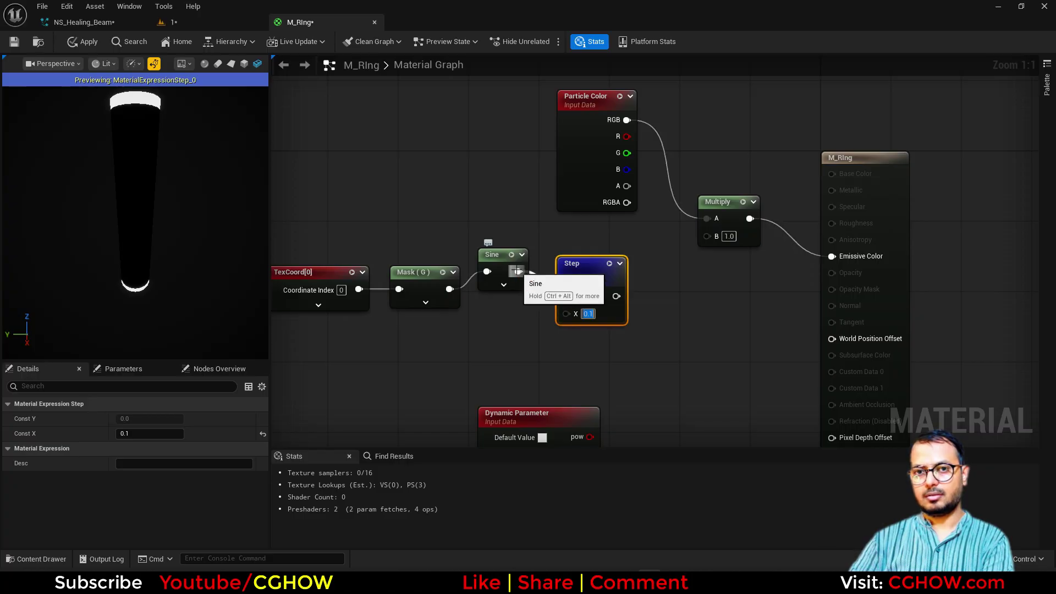
# Step: Rewire the Sine output to the Step node's X input, set Y to 0.9, and align the Sine and Step nodes
pyautogui.moveTo(518, 272)
pyautogui.mouseDown()
pyautogui.moveTo(557, 304)
pyautogui.moveTo(576, 308)
pyautogui.moveTo(571, 300)
pyautogui.mouseUp()
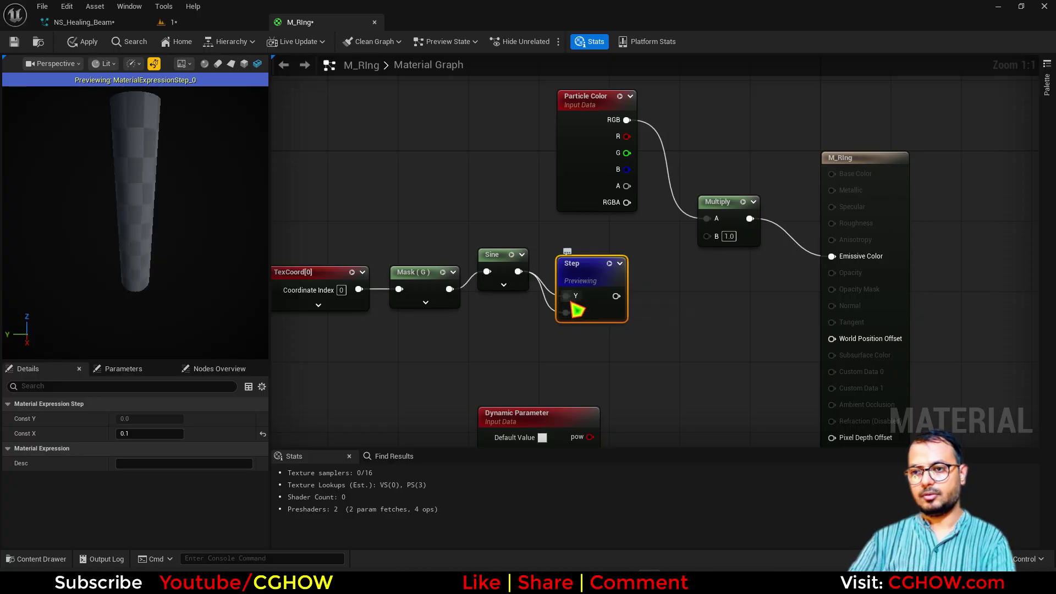
pyautogui.write('0.9')
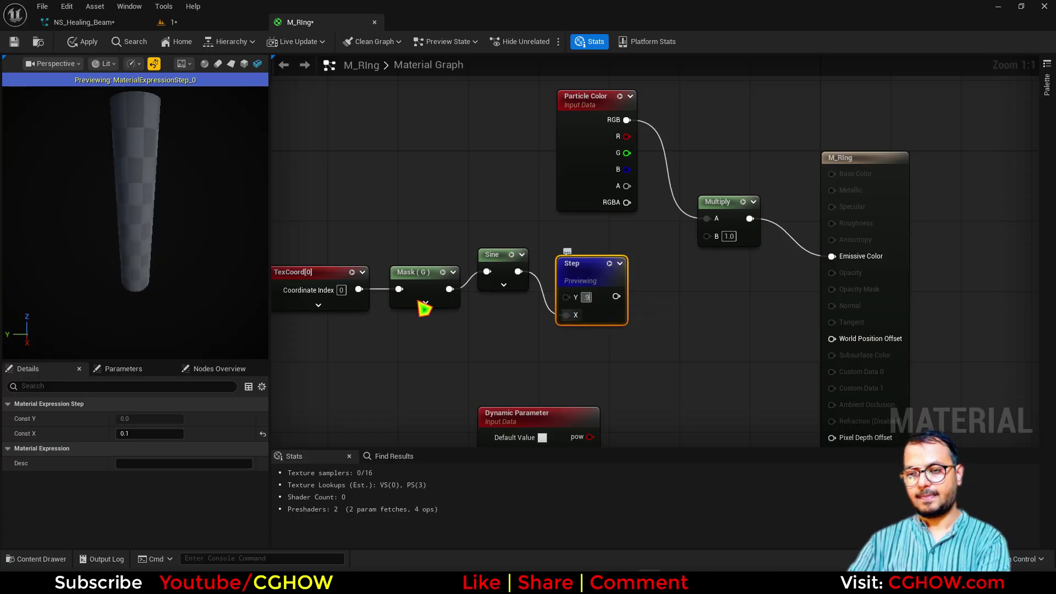
pyautogui.press('Return')
pyautogui.moveTo(503, 262); pyautogui.dragTo(498, 272)
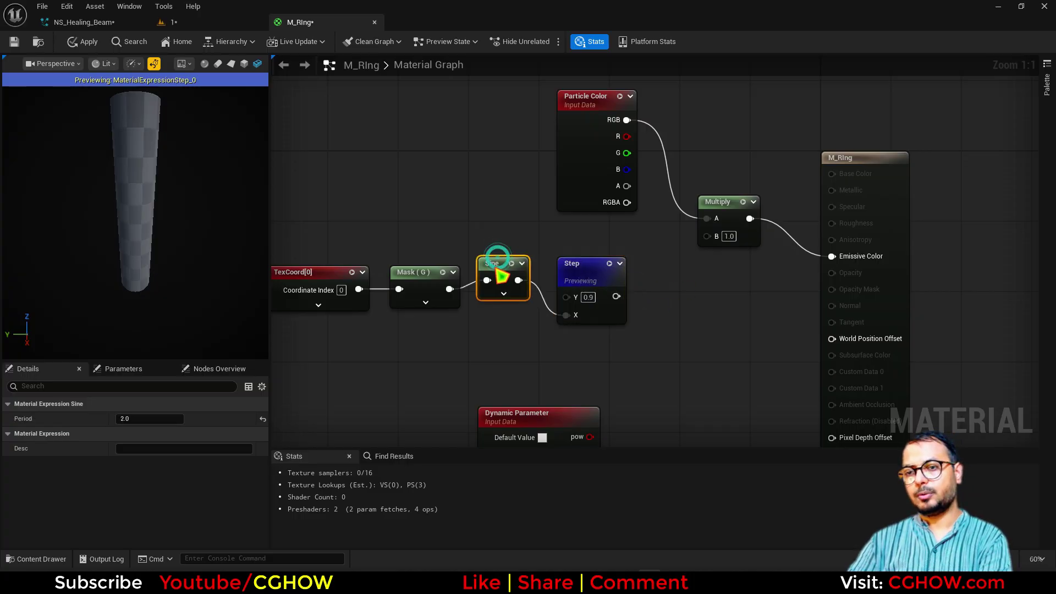
pyautogui.moveTo(592, 280); pyautogui.dragTo(584, 254)
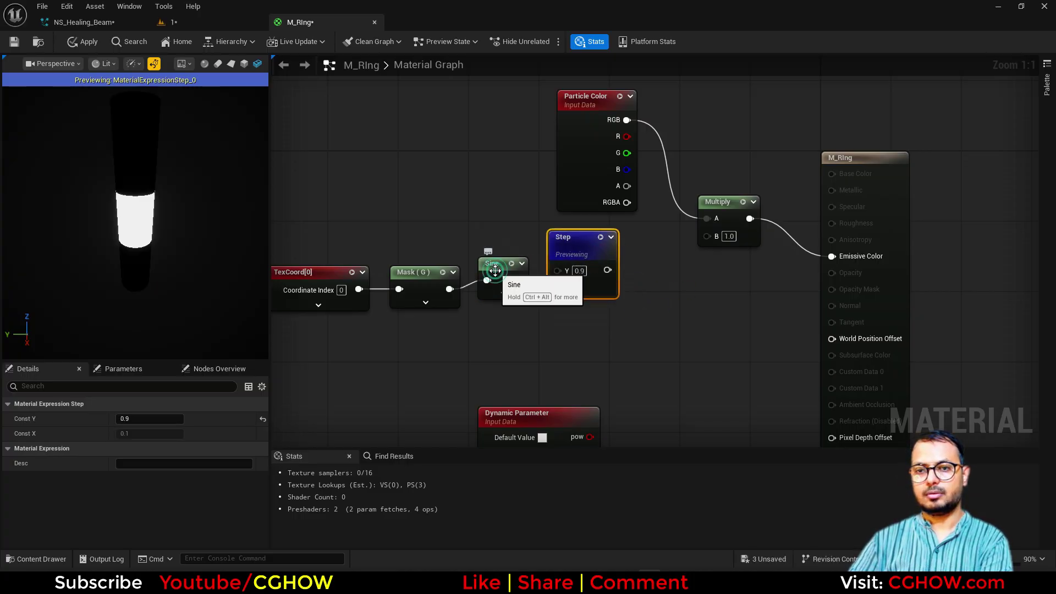
pyautogui.moveTo(492, 264); pyautogui.dragTo(492, 273)
pyautogui.moveTo(193, 265)
pyautogui.mouseDown(button='right')
pyautogui.moveTo(193, 231)
pyautogui.moveTo(193, 248)
pyautogui.mouseUp(button='right')
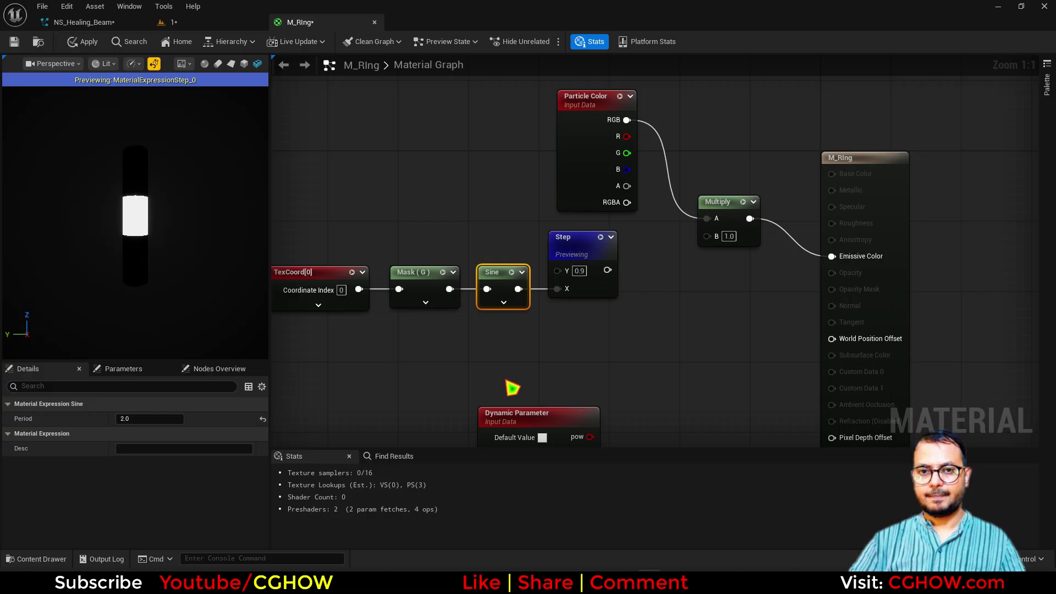
# Step: Shift the Dynamic Parameter node slightly down and set the Step node's Y value to 0.99
pyautogui.moveTo(544, 412); pyautogui.dragTo(546, 422)
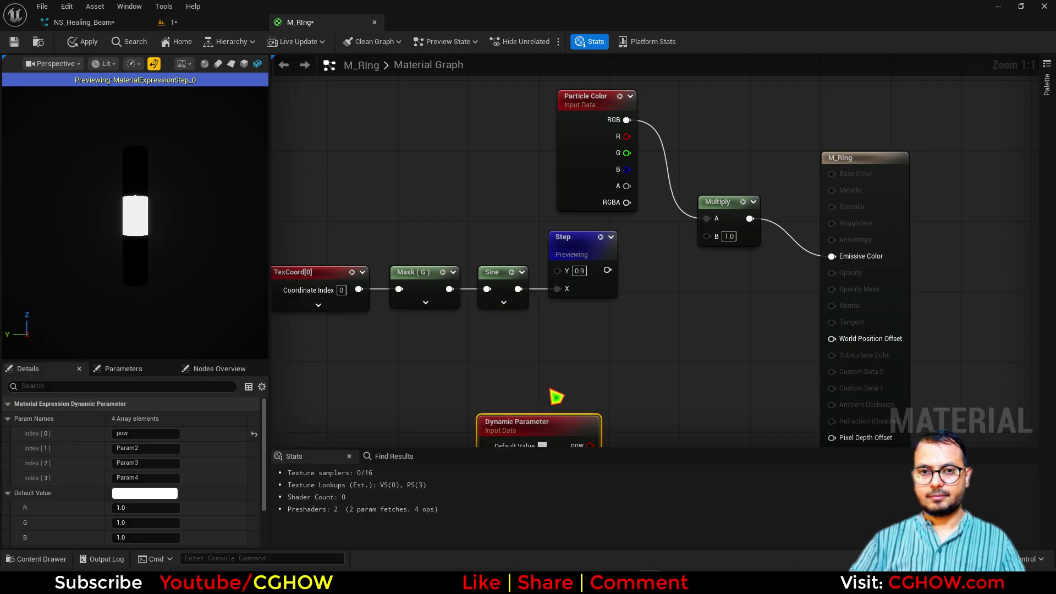
pyautogui.moveTo(536, 351); pyautogui.dragTo(526, 386, button='right')
pyautogui.moveTo(452, 362); pyautogui.dragTo(496, 355, button='right')
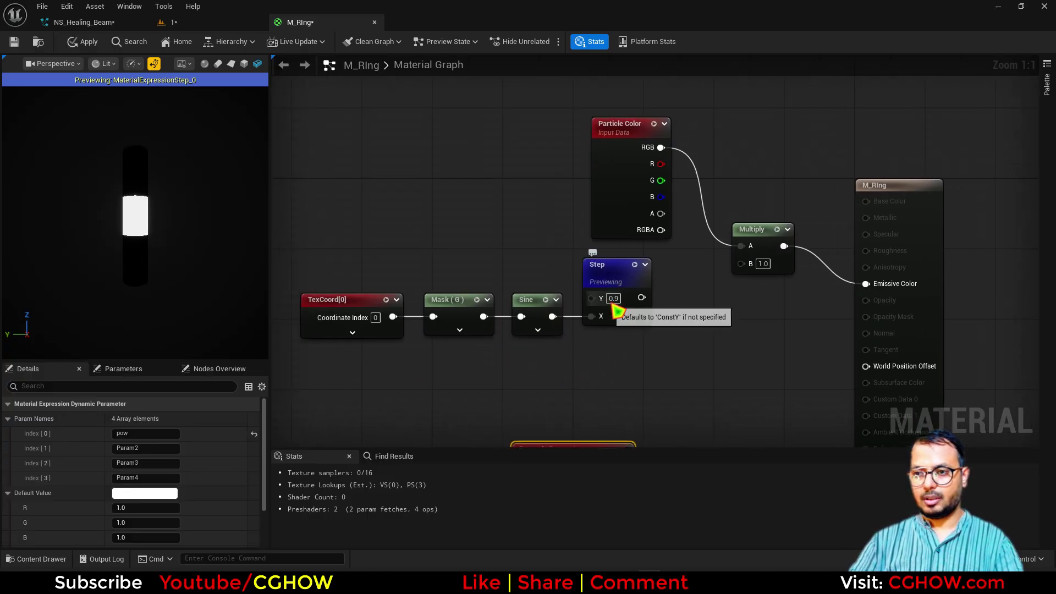
pyautogui.click(610, 298)
pyautogui.write('0.99')
pyautogui.press('Return')
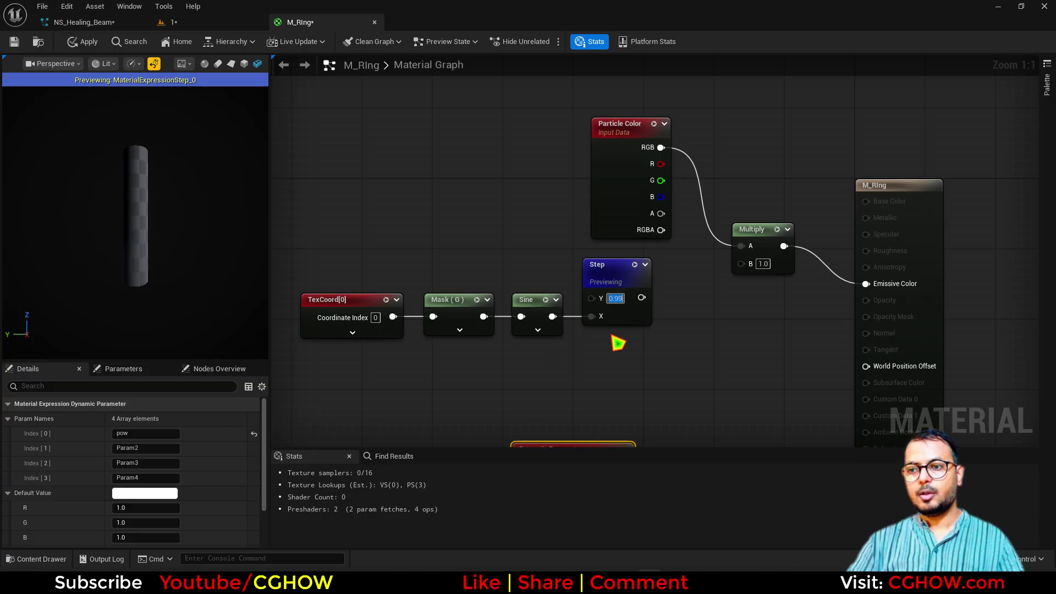
# Step: Connect the first Dynamic Parameter output to the Step node's Y input, rename it step[, and set its default R value to 0.9
pyautogui.moveTo(618, 343); pyautogui.dragTo(611, 257, button='right')
pyautogui.moveTo(603, 368); pyautogui.dragTo(585, 229)
pyautogui.click(155, 433)
pyautogui.write('s')
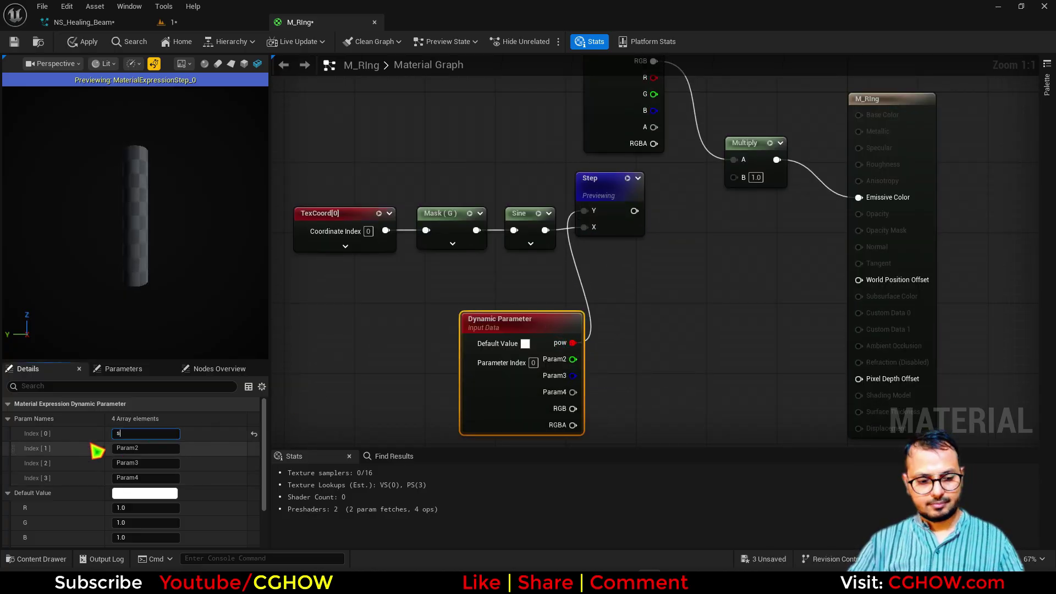
pyautogui.write('tep[')
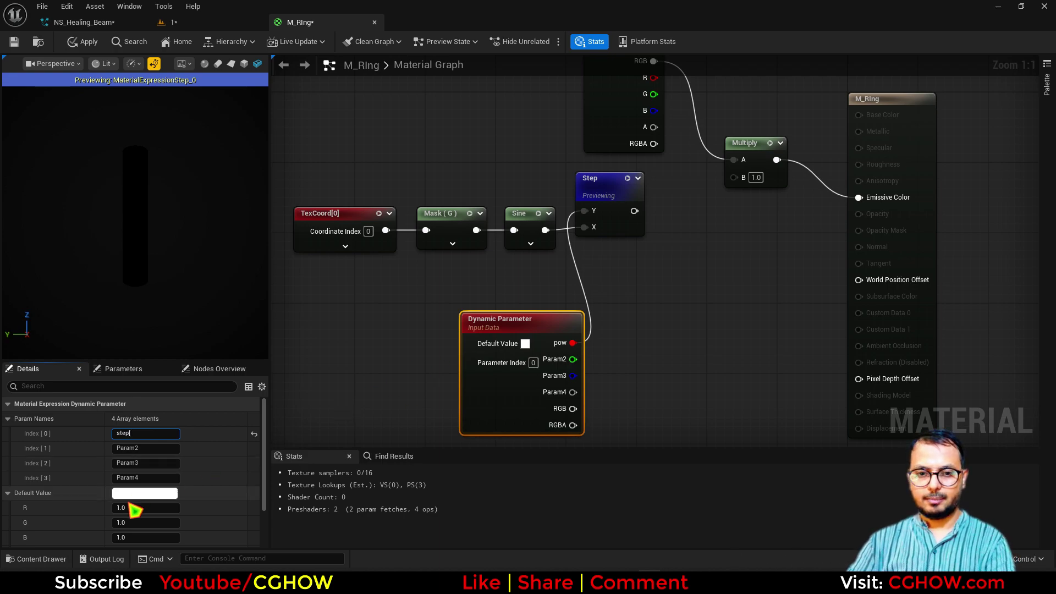
pyautogui.click(121, 507)
pyautogui.write('0.9')
pyautogui.press('Return')
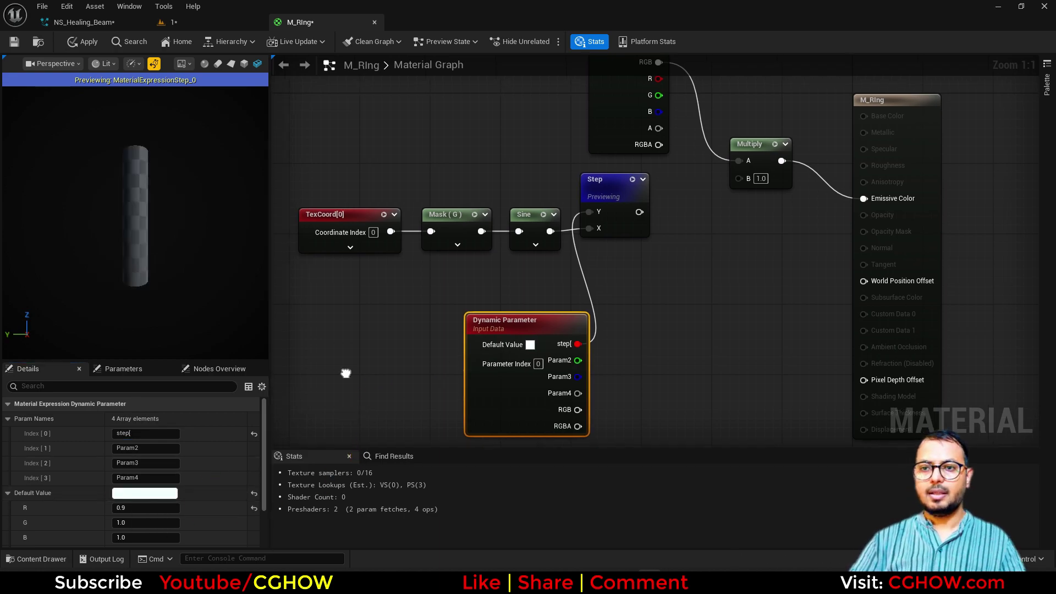
# Step: Insert an Add node between TexCoord and Mask (G), with its B input fed by the Dynamic Parameter's Param2 output
pyautogui.moveTo(326, 286); pyautogui.dragTo(357, 297, button='right')
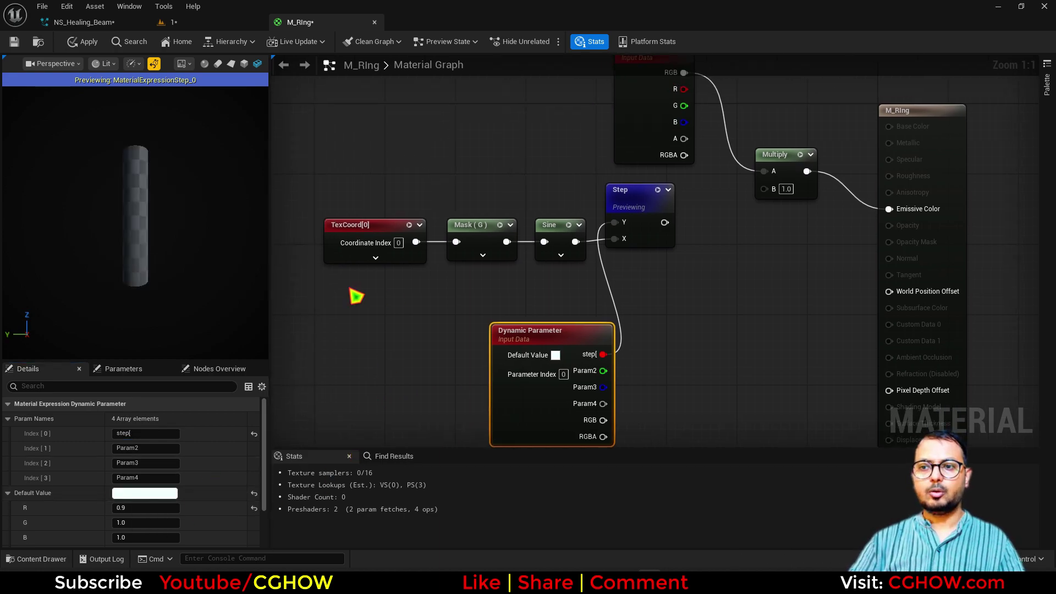
pyautogui.moveTo(379, 230); pyautogui.dragTo(456, 241)
pyautogui.press('a')
pyautogui.click(414, 248)
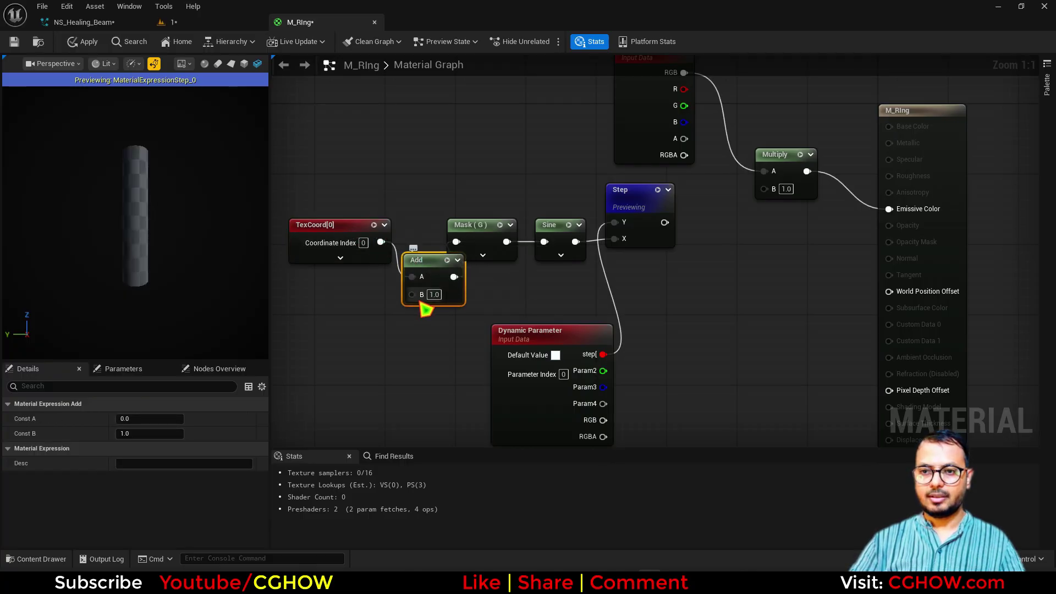
pyautogui.moveTo(412, 294); pyautogui.dragTo(604, 371)
# Step: Rename the Dynamic Parameter's second parameter as offset
pyautogui.click(550, 354)
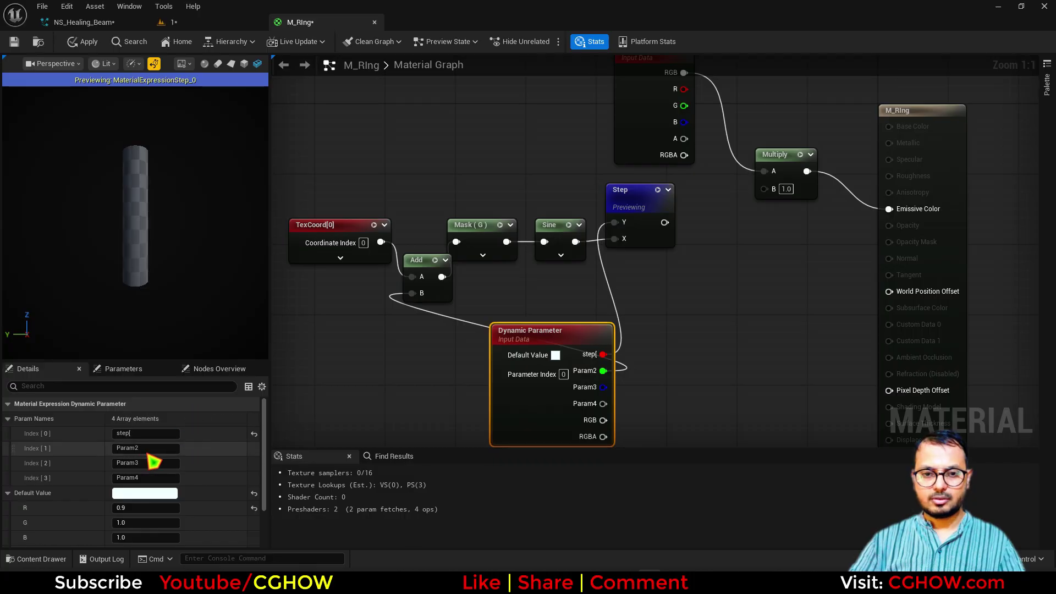
pyautogui.click(132, 449)
pyautogui.write('offse')
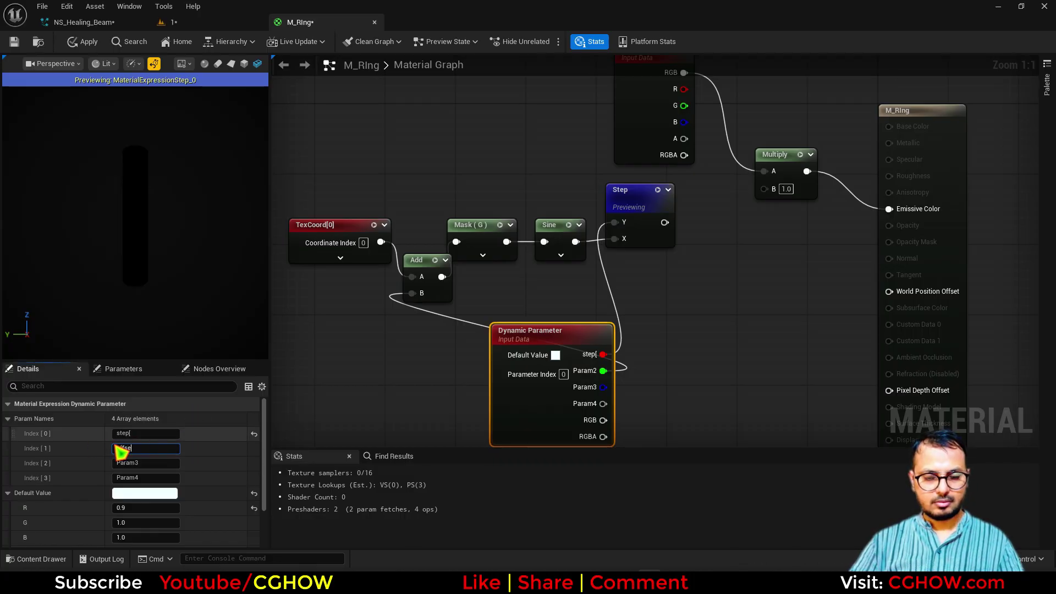
pyautogui.write('t')
# Step: Connect the Step output to the Multiply node's B input and apply the M_RIng material changes
pyautogui.click(83, 41)
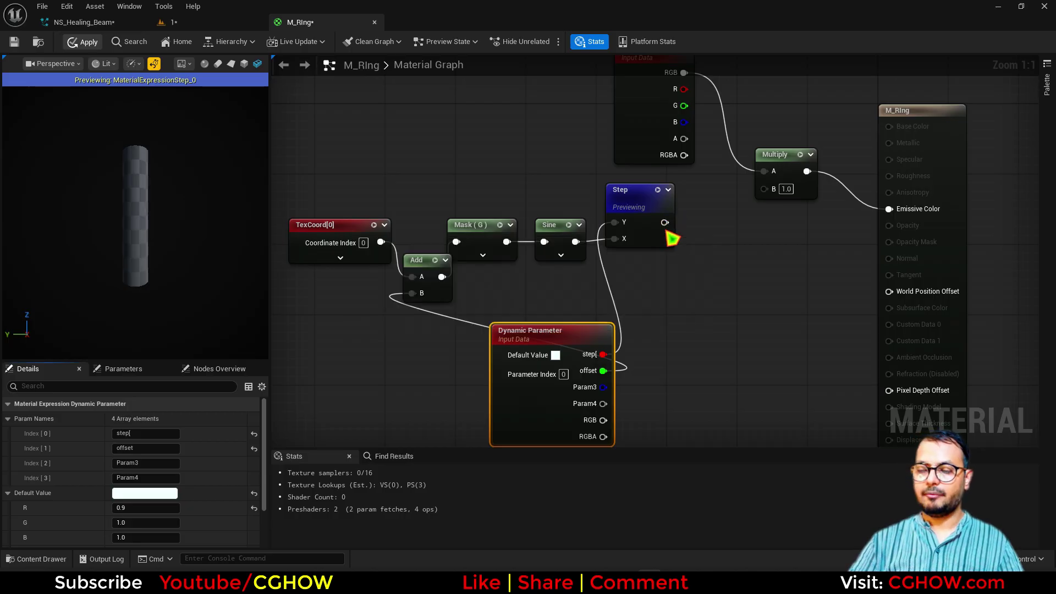
pyautogui.moveTo(665, 230); pyautogui.dragTo(776, 202)
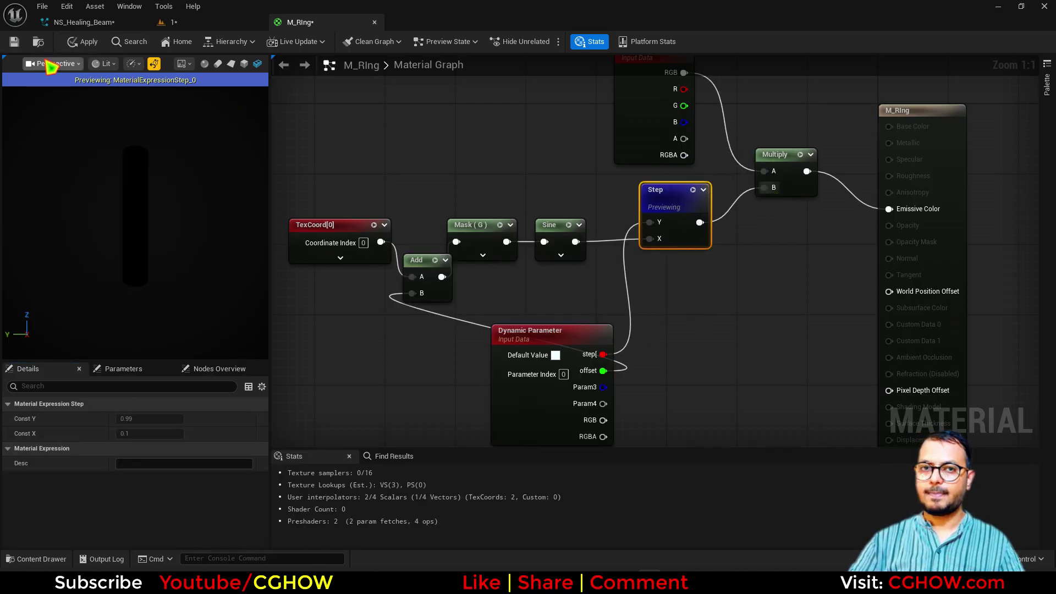
pyautogui.click(83, 42)
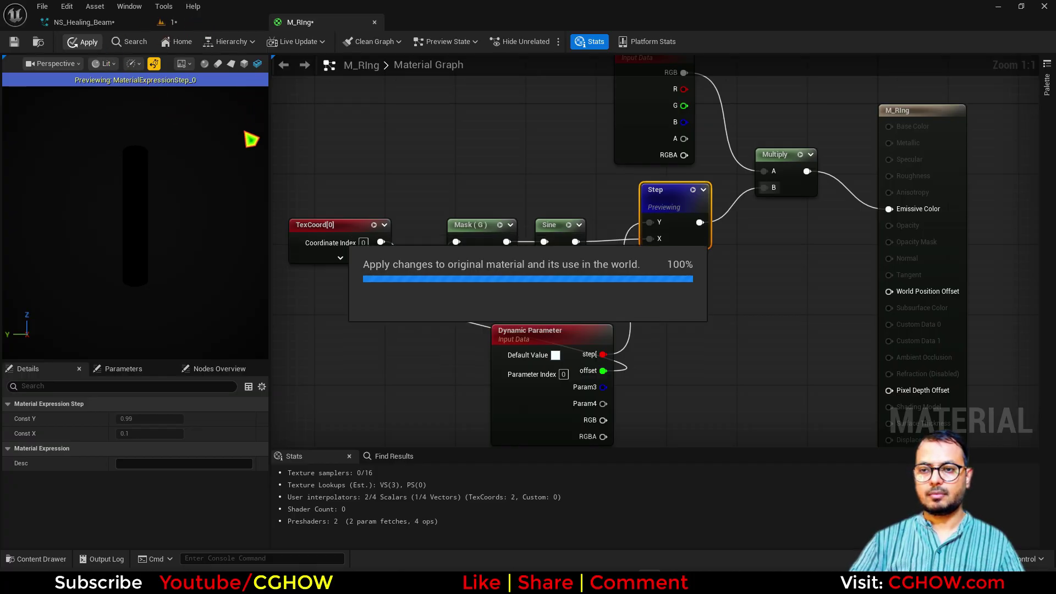
# Step: Return to NS_Healing_Beam, check the Minimal001 mesh renderer's override material, and isolate that emitter in the preview
pyautogui.click(209, 23)
pyautogui.click(113, 22)
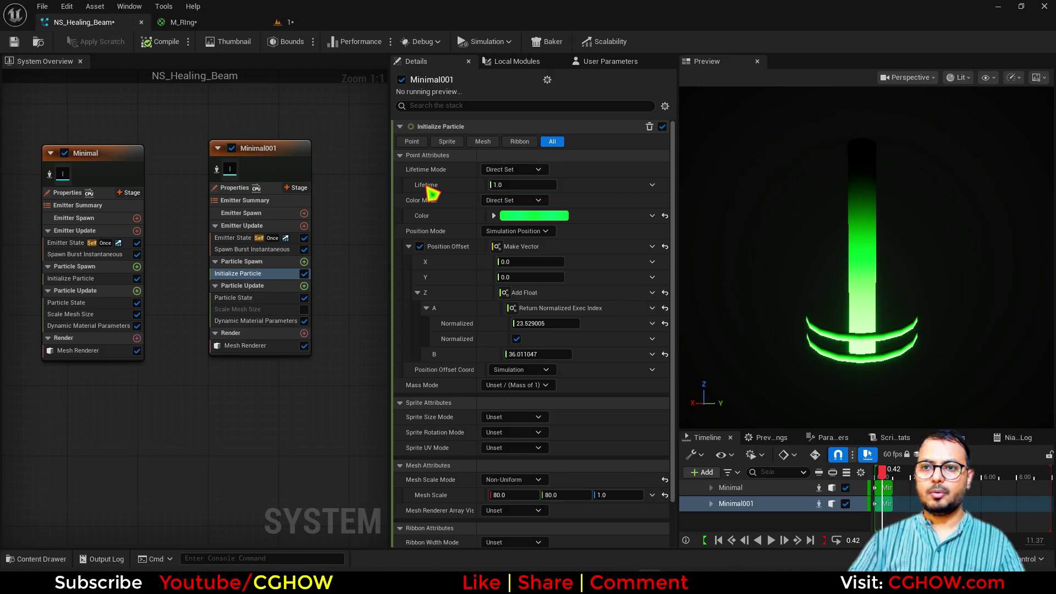
pyautogui.scroll(3, 807, 276)
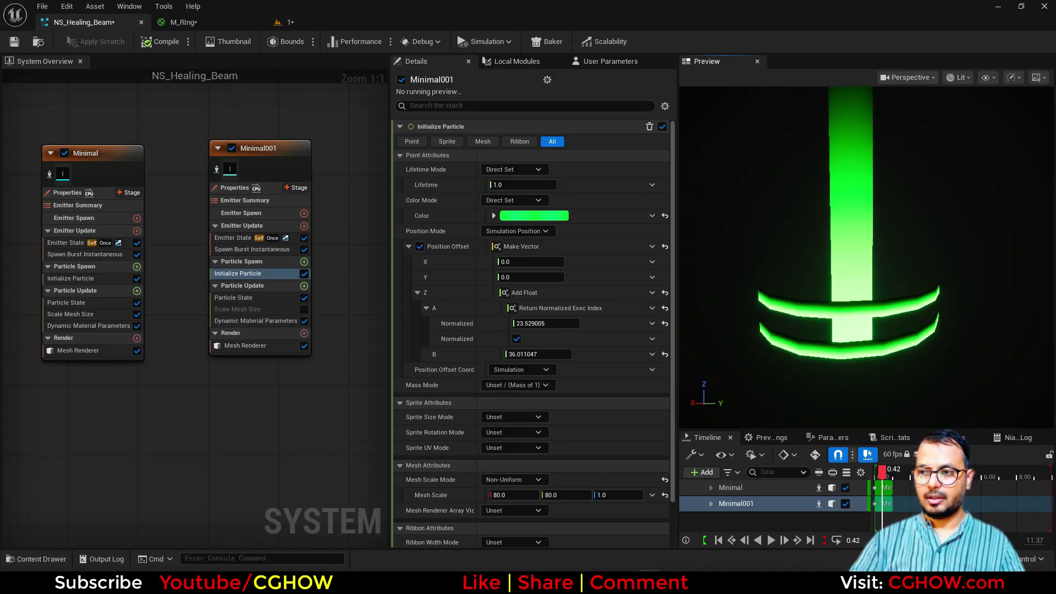
pyautogui.click(245, 345)
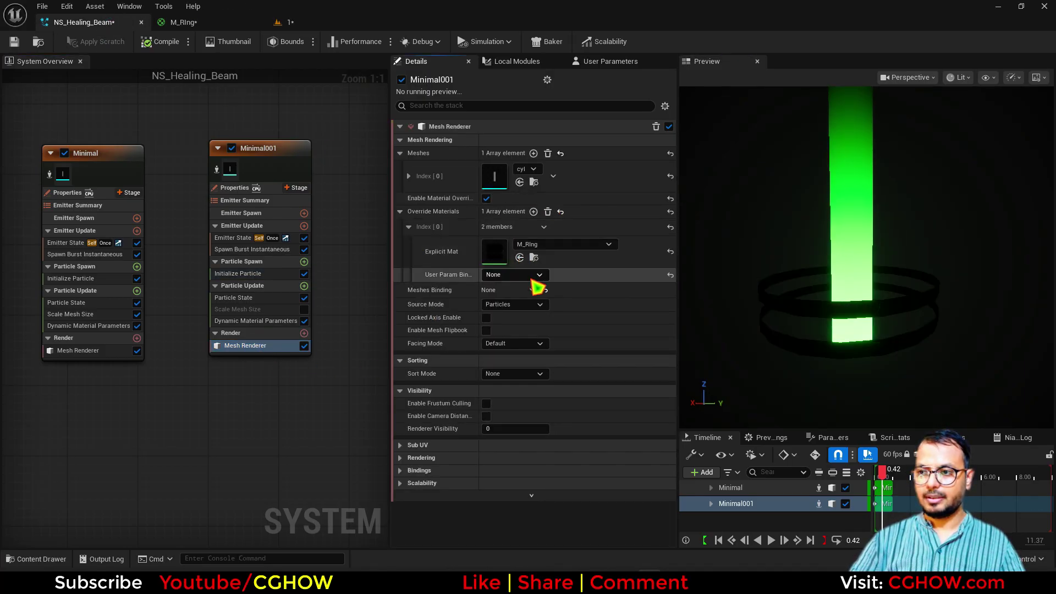
pyautogui.click(217, 169)
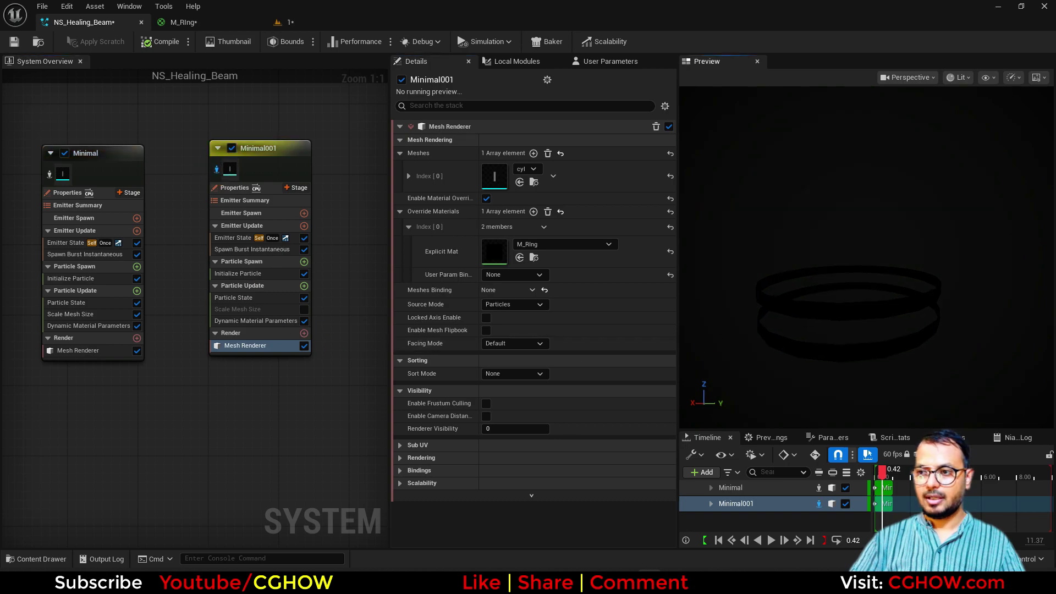
pyautogui.scroll(2, 835, 286)
pyautogui.moveTo(835, 285); pyautogui.dragTo(835, 246)
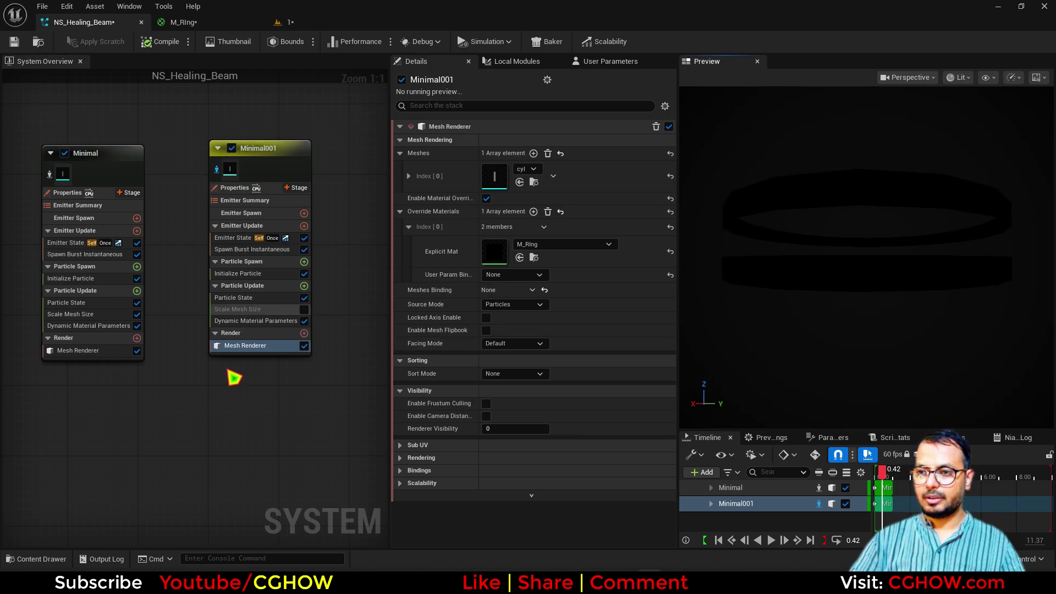
# Step: Set the Minimal001 emitter's dynamic material parameters to 0.9 for step[ and 0.12 for offset
pyautogui.click(245, 321)
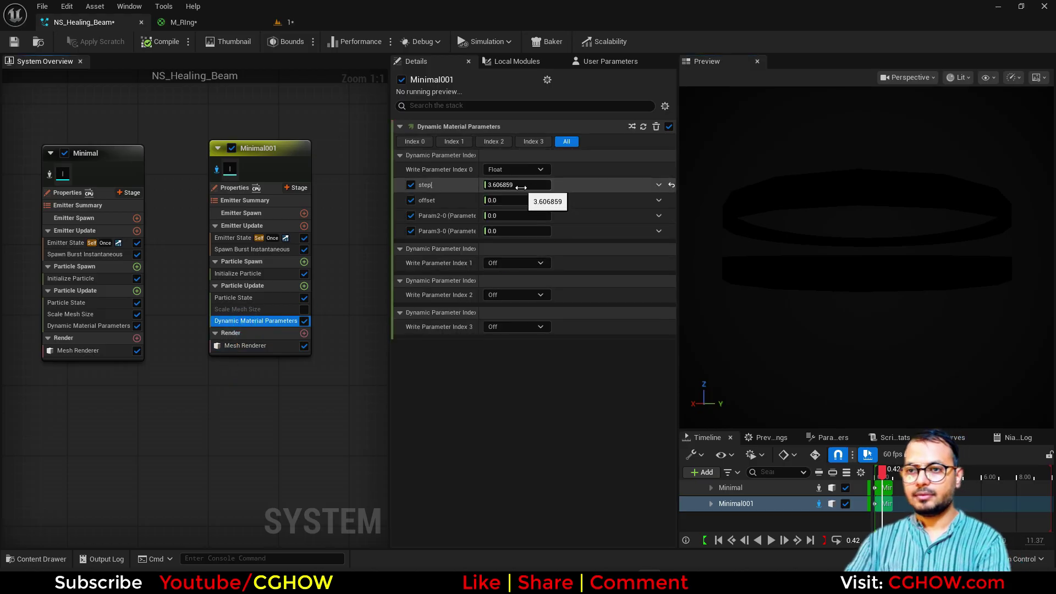
pyautogui.click(526, 189)
pyautogui.write('0.9')
pyautogui.press('Return')
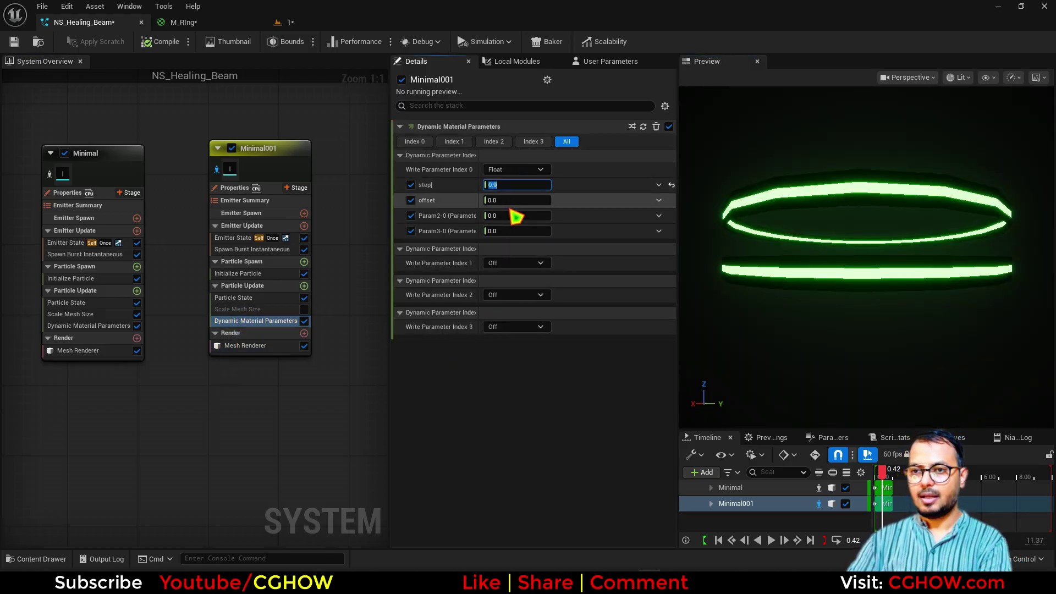
pyautogui.moveTo(514, 204)
pyautogui.mouseDown()
pyautogui.moveTo(554, 204)
pyautogui.moveTo(535, 205)
pyautogui.mouseUp()
pyautogui.moveTo(873, 192); pyautogui.dragTo(873, 219)
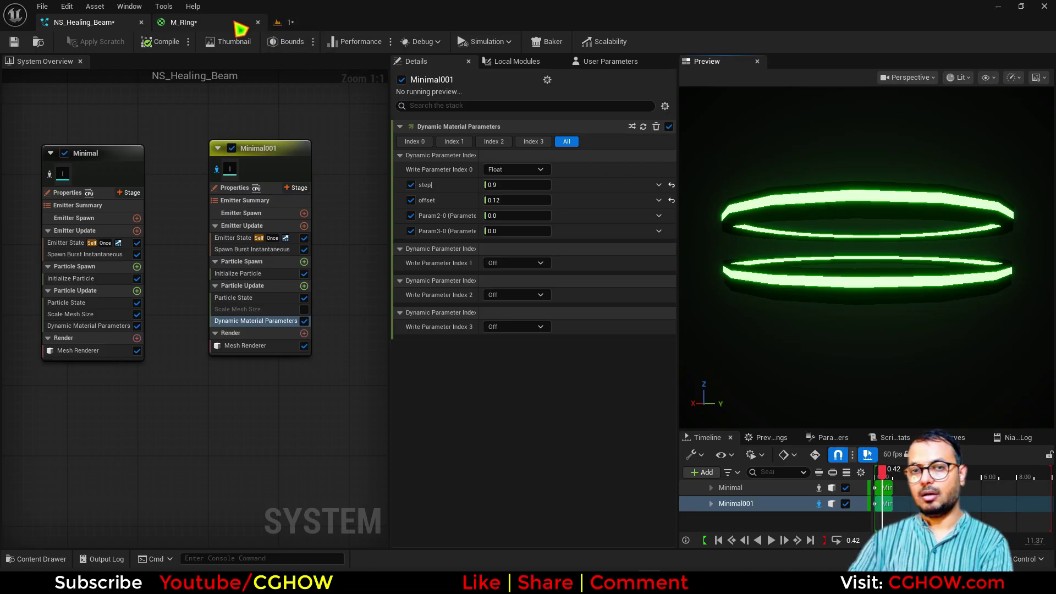
# Step: In M_RIng, add a 1-x node after Step and multiply its output with the Particle Color alpha in a new Multiply node
pyautogui.click(236, 25)
pyautogui.moveTo(748, 257); pyautogui.dragTo(655, 271, button='right')
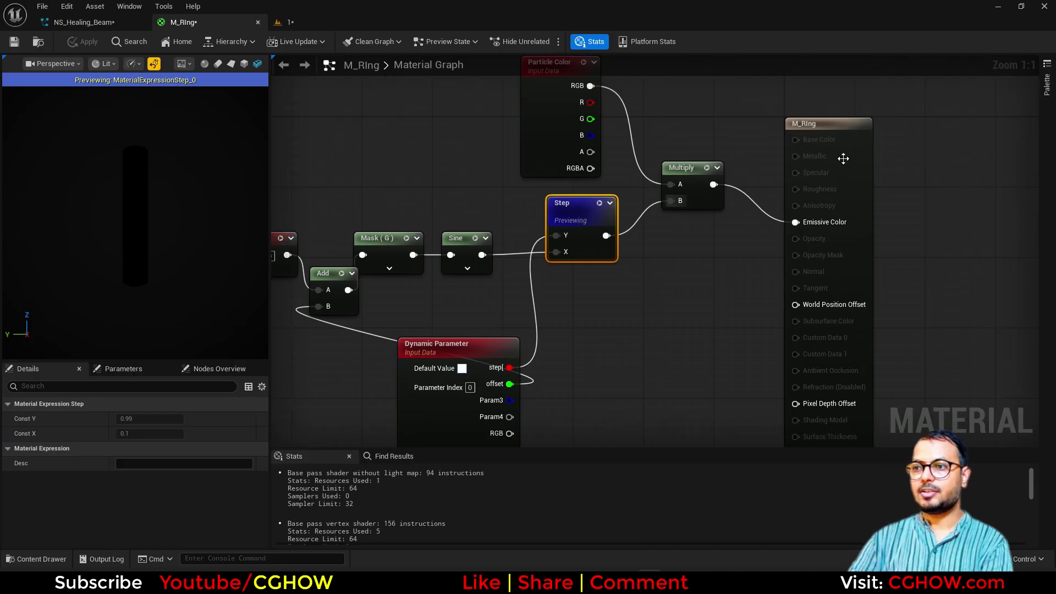
pyautogui.moveTo(843, 157); pyautogui.dragTo(869, 120)
pyautogui.moveTo(603, 258); pyautogui.dragTo(591, 152)
pyautogui.click(609, 253)
pyautogui.click(701, 228)
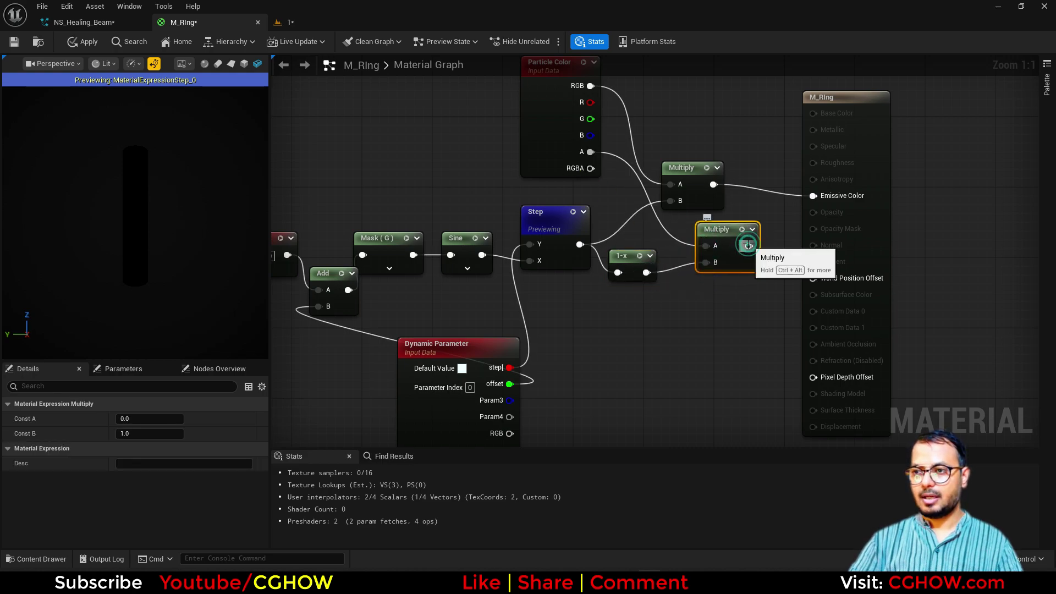
# Step: Set the M_RIng blend mode to Masked, with the new Multiply node feeding Opacity Mask
pyautogui.click(862, 150)
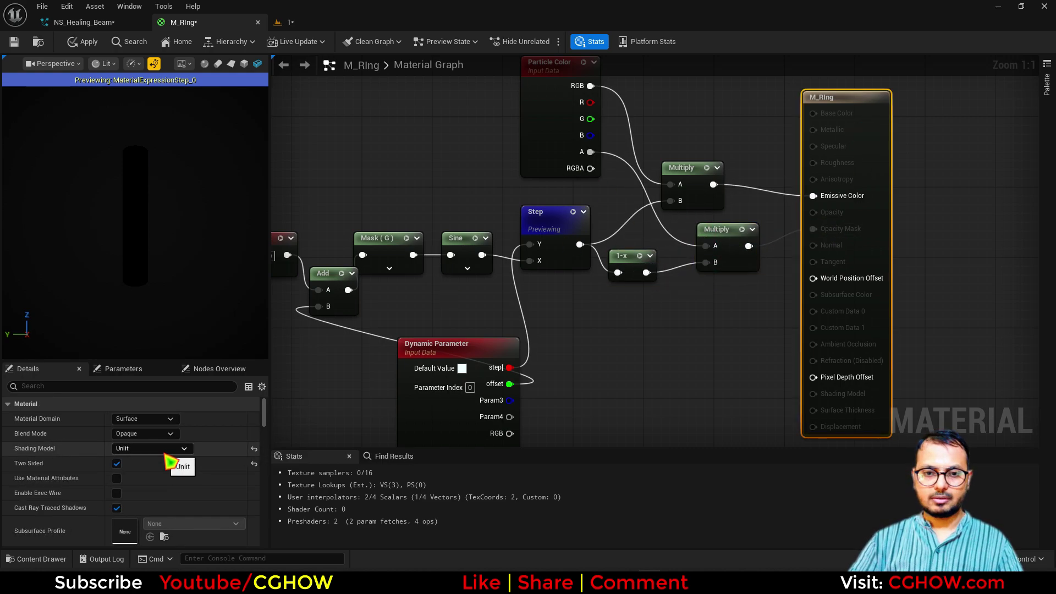
pyautogui.click(146, 433)
pyautogui.click(148, 468)
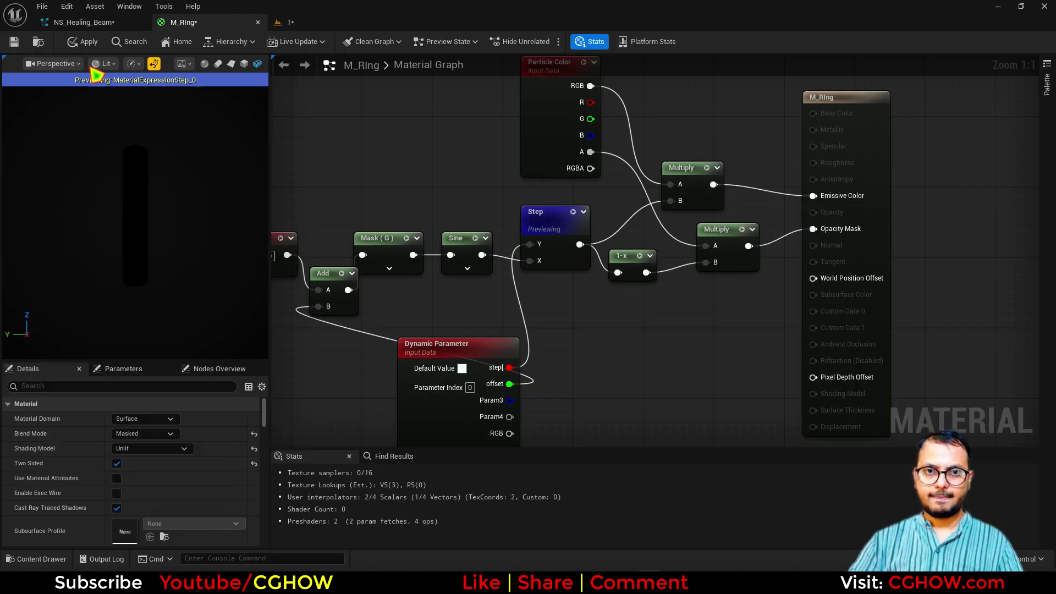
# Step: Save the M_RIng material with its masked setup and return to the NS_Healing_Beam system
pyautogui.click(314, 22)
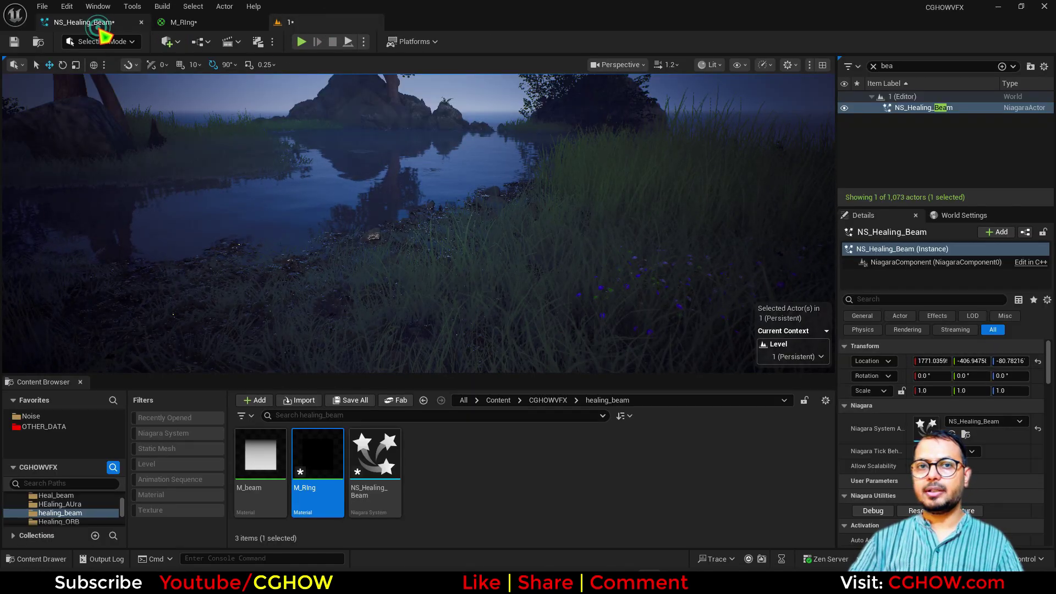
pyautogui.click(84, 22)
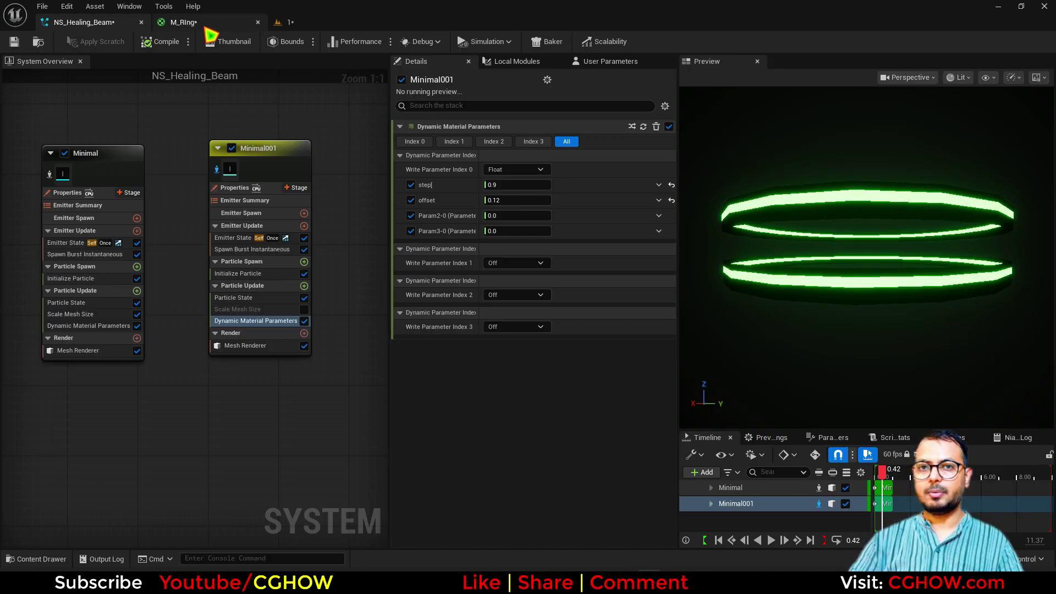
pyautogui.click(212, 24)
pyautogui.click(15, 42)
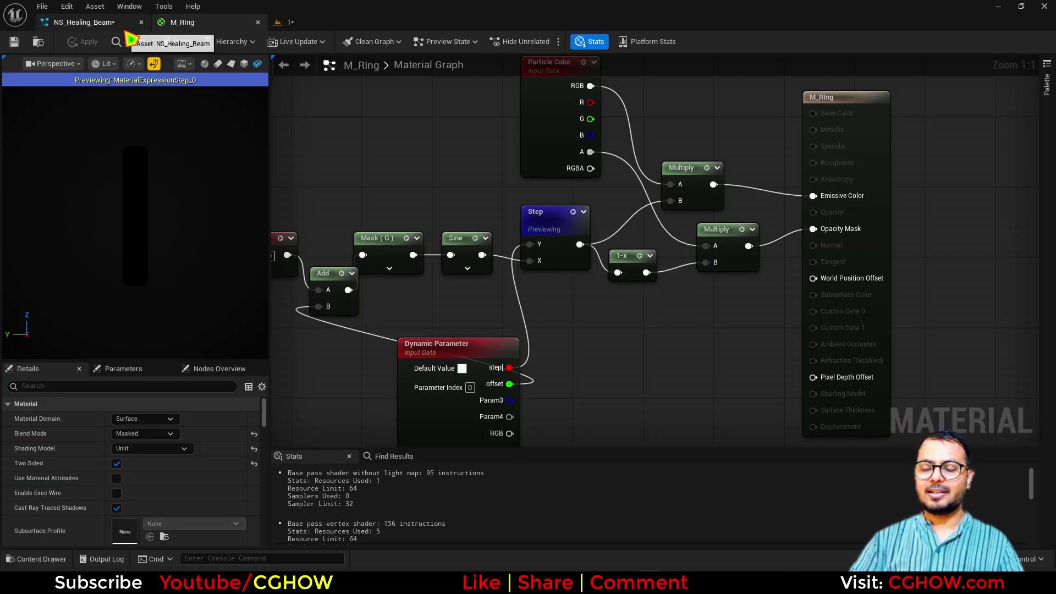
pyautogui.click(124, 30)
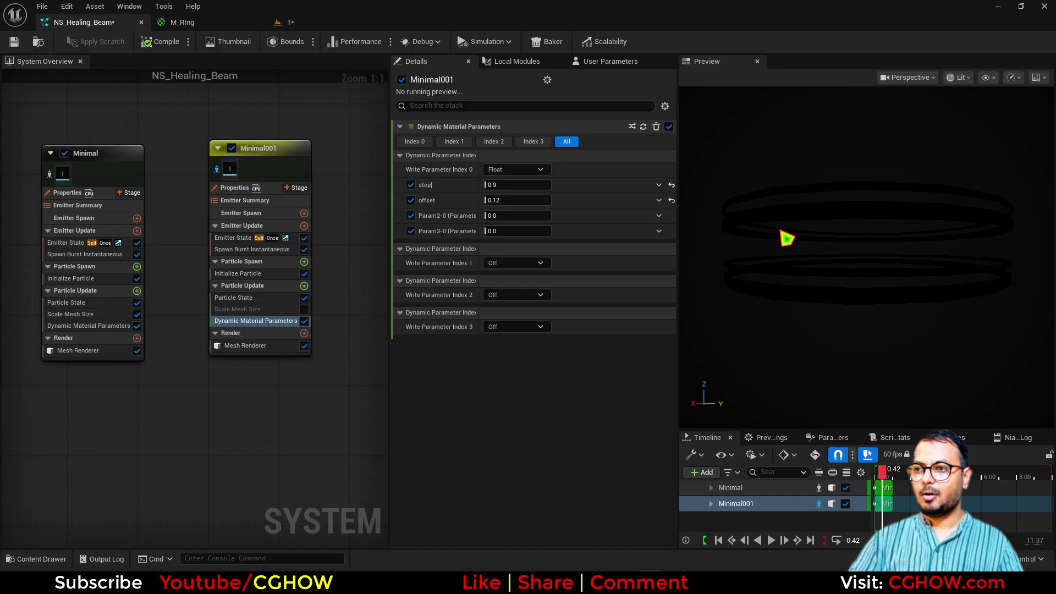
# Step: In M_RIng, delete the Multiply node feeding Emissive Color and connect Particle Color RGB directly to Emissive Color
pyautogui.moveTo(775, 229); pyautogui.dragTo(775, 247)
pyautogui.click(256, 273)
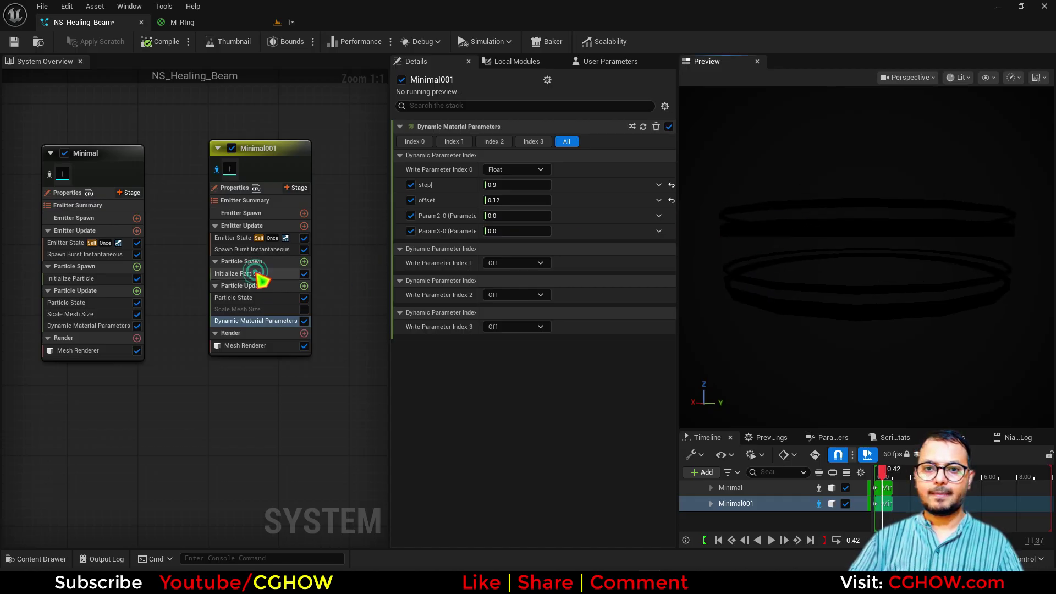
pyautogui.moveTo(757, 312); pyautogui.dragTo(757, 303)
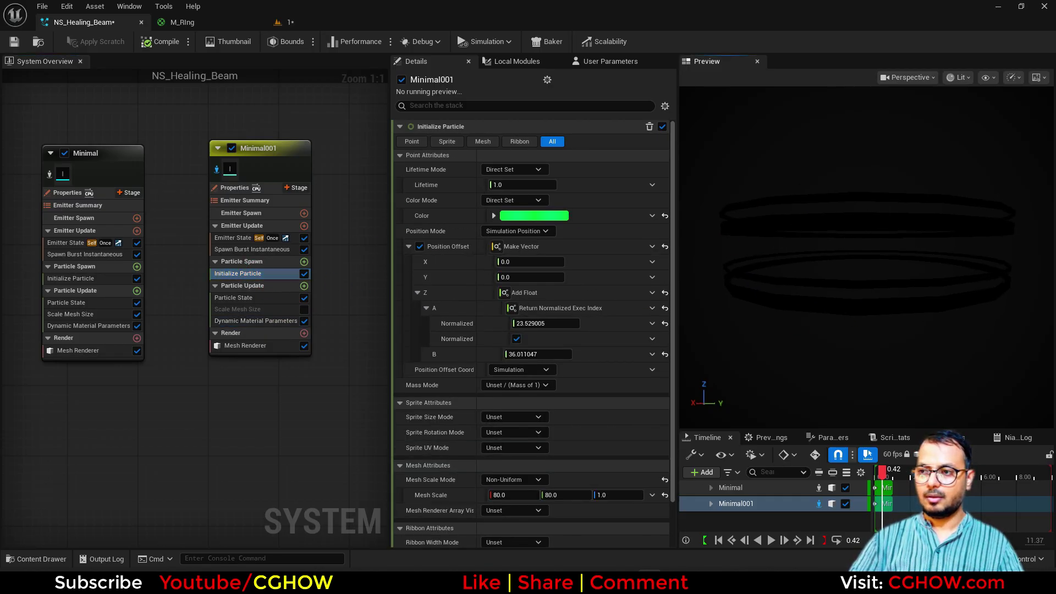
pyautogui.click(297, 23)
pyautogui.click(226, 23)
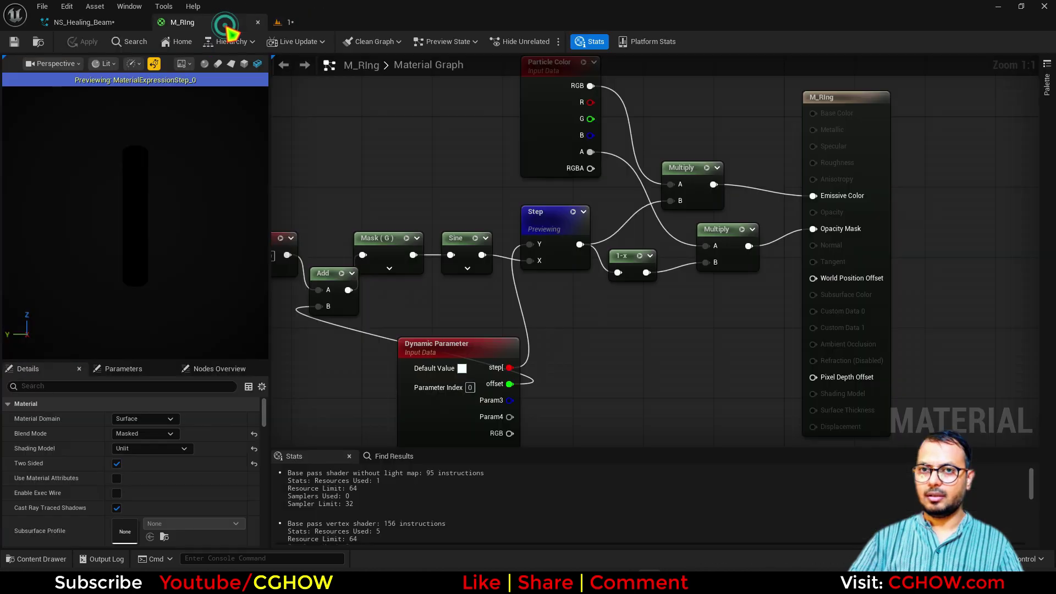
pyautogui.click(698, 199)
pyautogui.moveTo(701, 204); pyautogui.dragTo(692, 275, button='right')
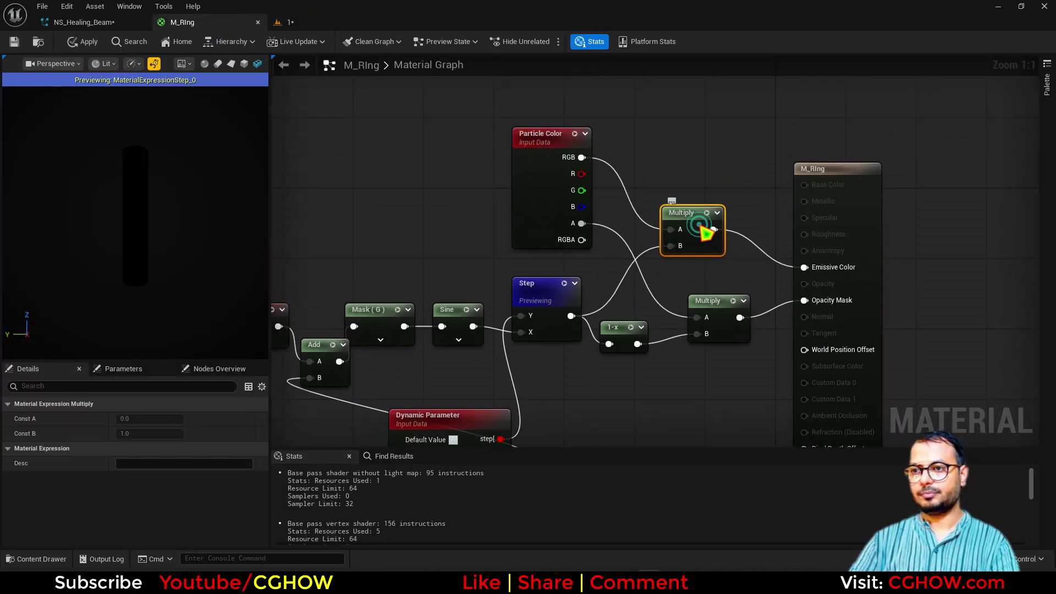
pyautogui.press('Delete')
pyautogui.moveTo(582, 157); pyautogui.dragTo(792, 268)
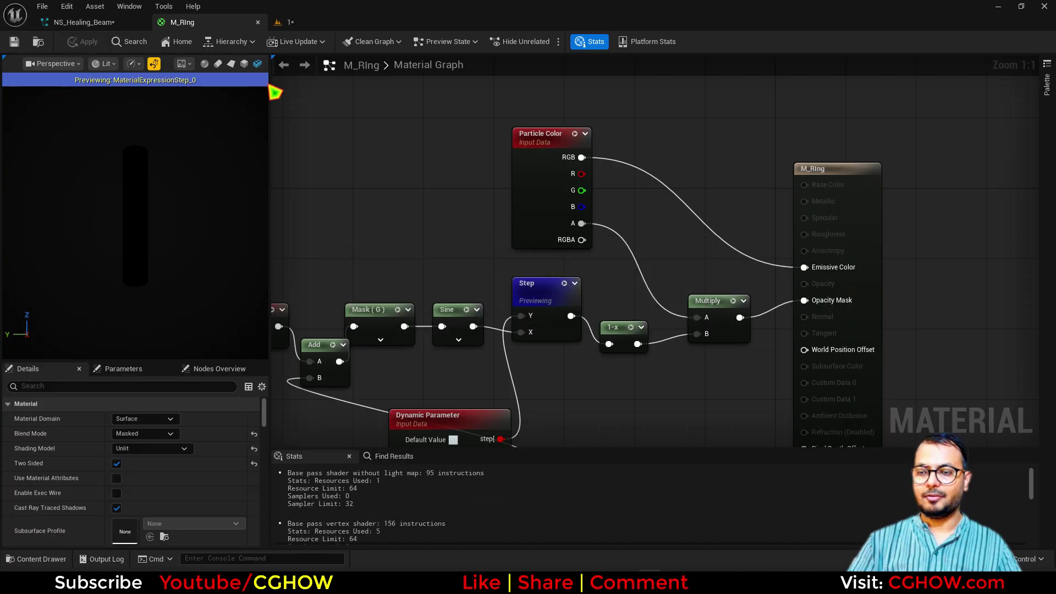
# Step: Back in NS_Healing_Beam, set Minimal001's dynamic material offset to 0.288 and turn off the emitter's isolation
pyautogui.click(104, 22)
pyautogui.moveTo(798, 220)
pyautogui.mouseDown()
pyautogui.moveTo(798, 237)
pyautogui.moveTo(797, 220)
pyautogui.mouseUp()
pyautogui.click(242, 321)
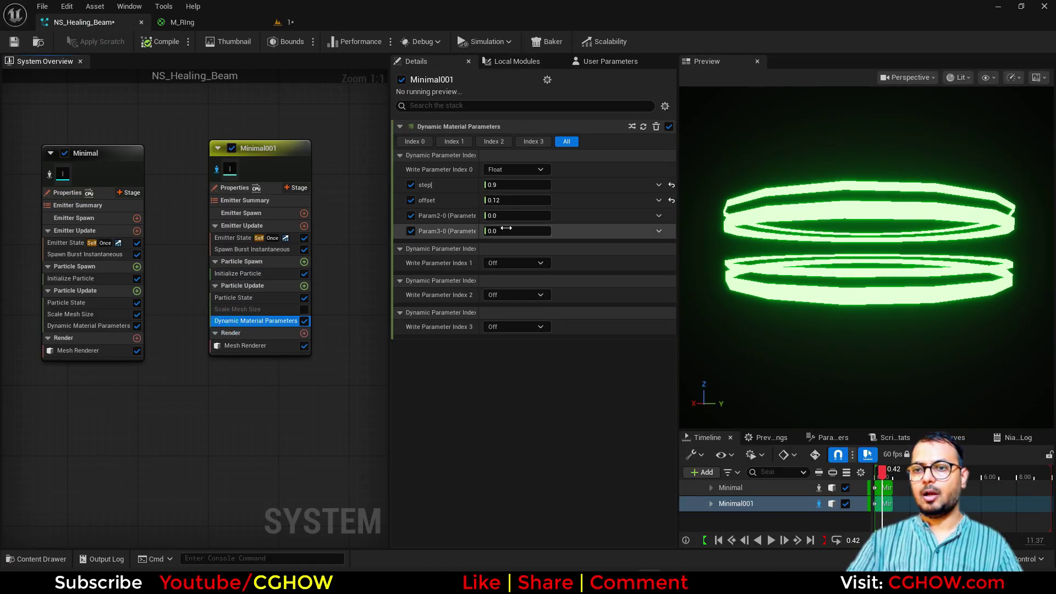
pyautogui.click(517, 200)
pyautogui.moveTo(517, 201); pyautogui.dragTo(544, 200)
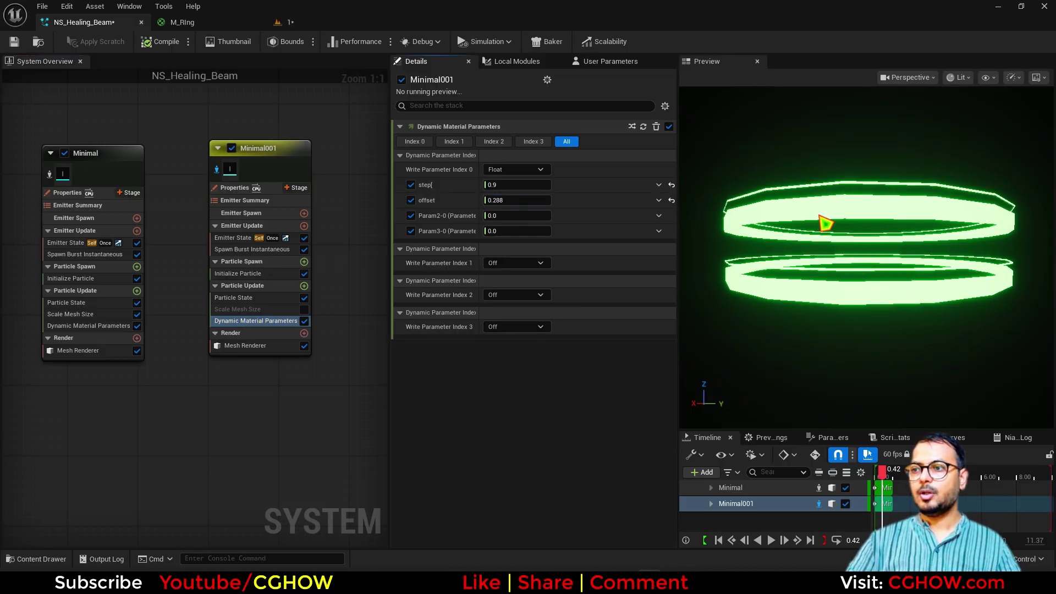
pyautogui.moveTo(819, 217); pyautogui.dragTo(835, 264)
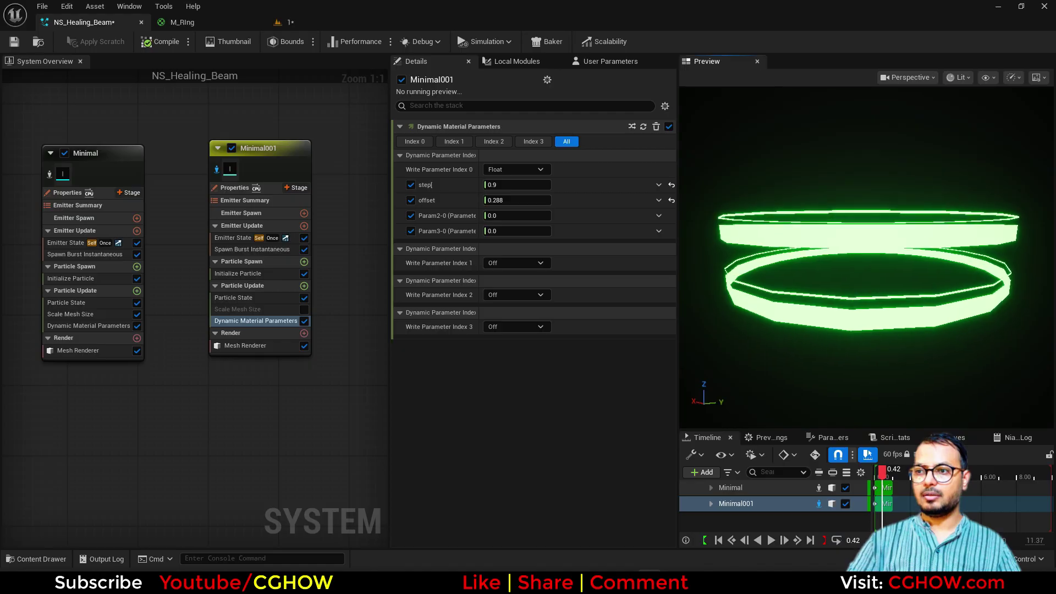
pyautogui.click(218, 169)
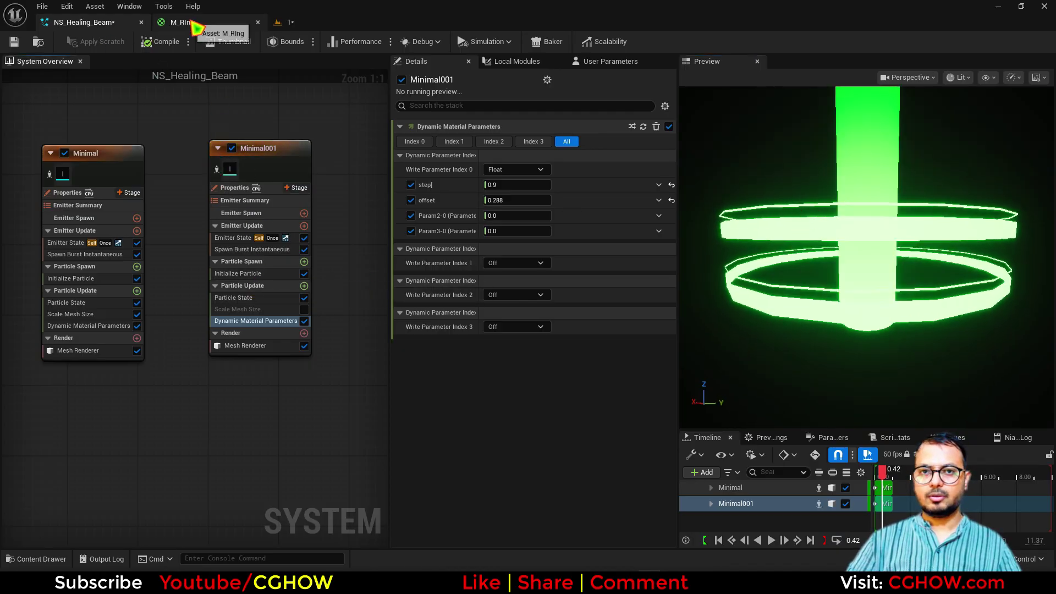
# Step: Set the V value of Minimal001's Initialize Particle color to 1.0
pyautogui.click(245, 23)
pyautogui.click(283, 24)
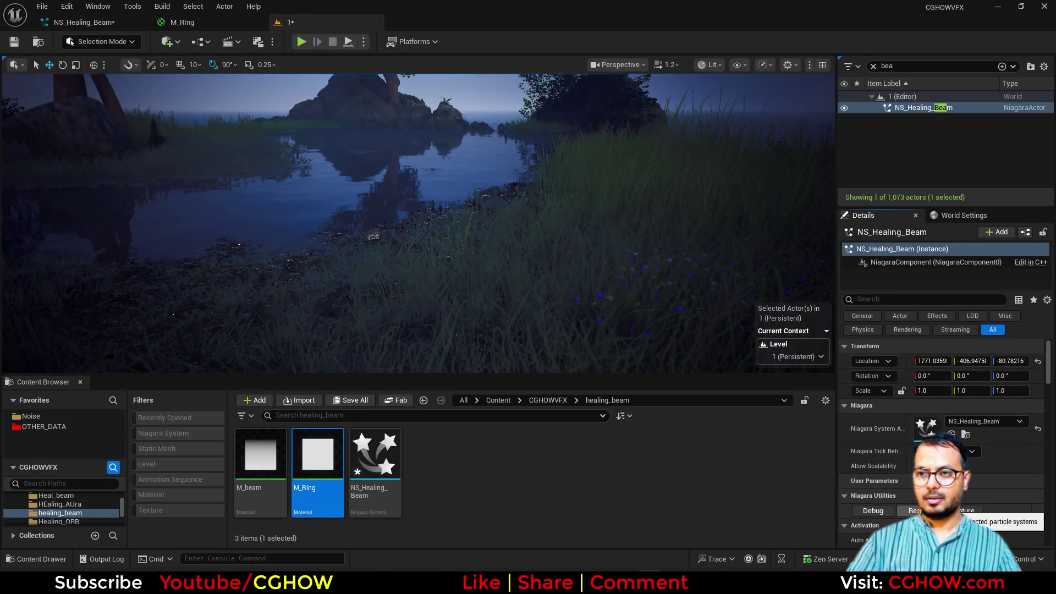
pyautogui.click(182, 23)
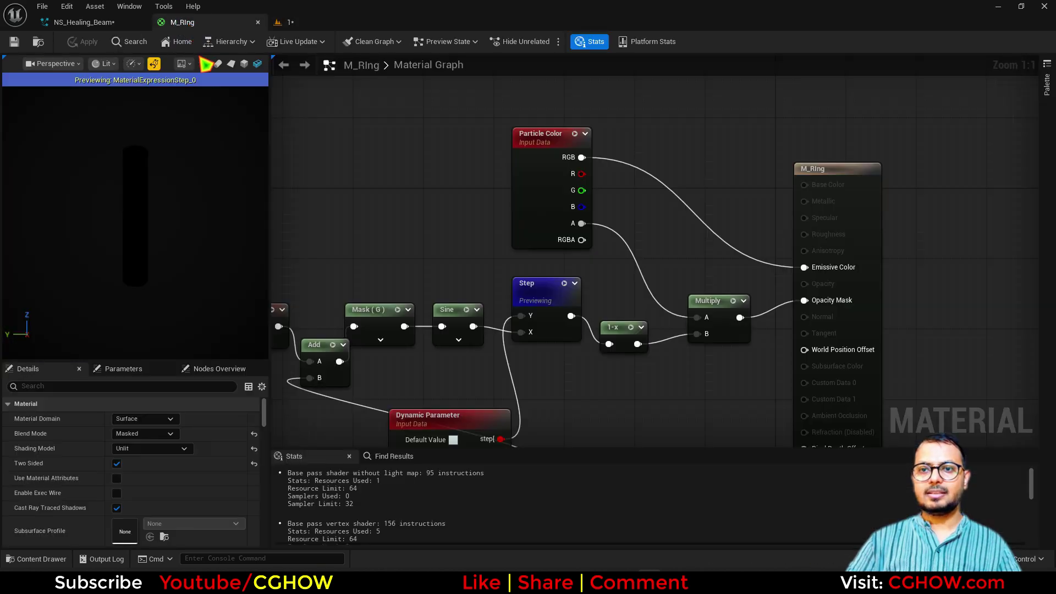
pyautogui.click(86, 23)
pyautogui.click(242, 273)
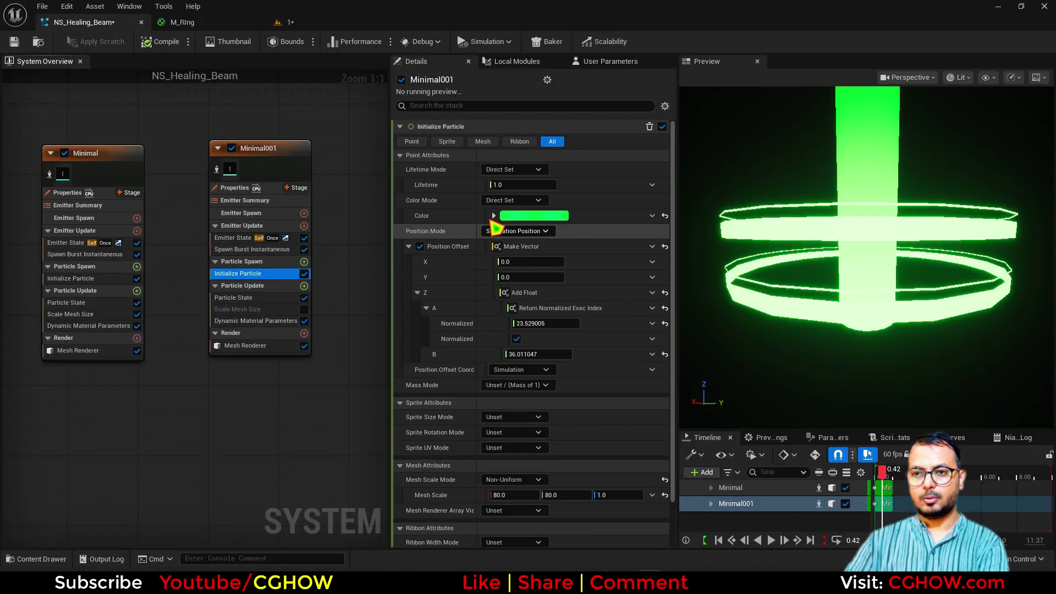
pyautogui.click(531, 216)
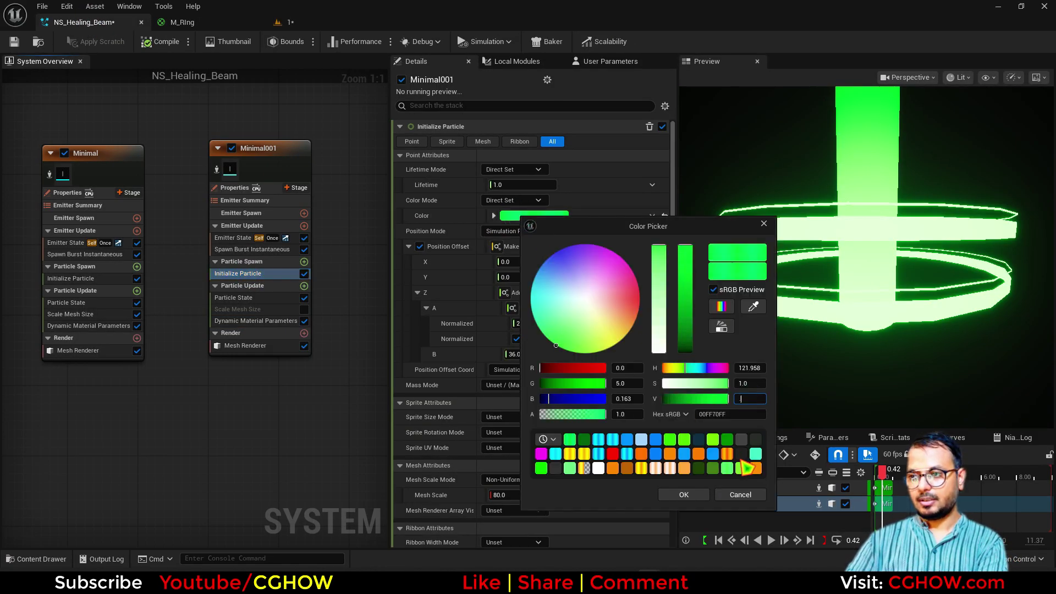
pyautogui.write('0.5')
pyautogui.press('Return')
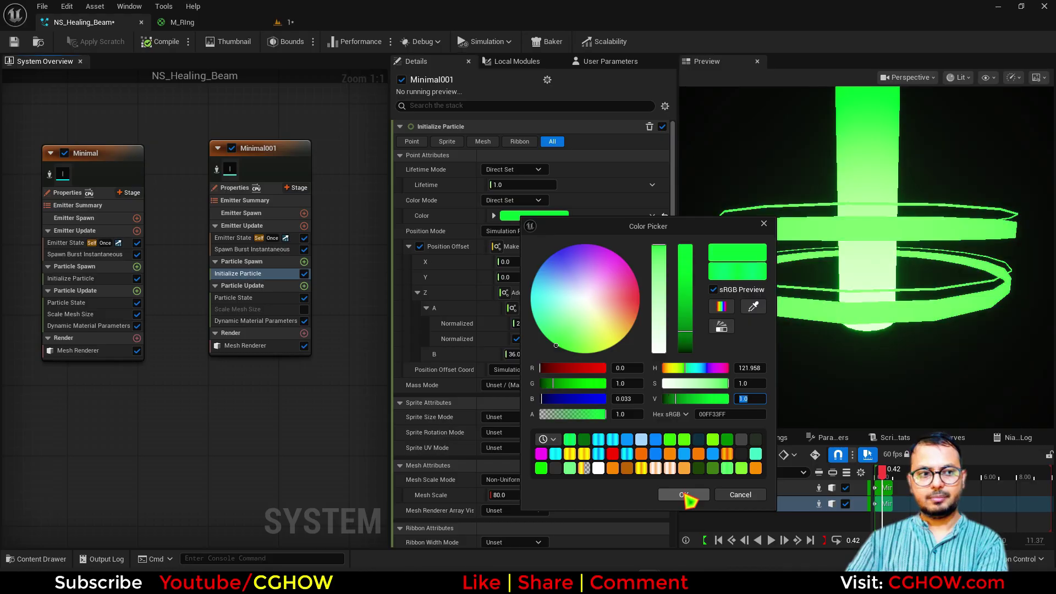
pyautogui.click(684, 495)
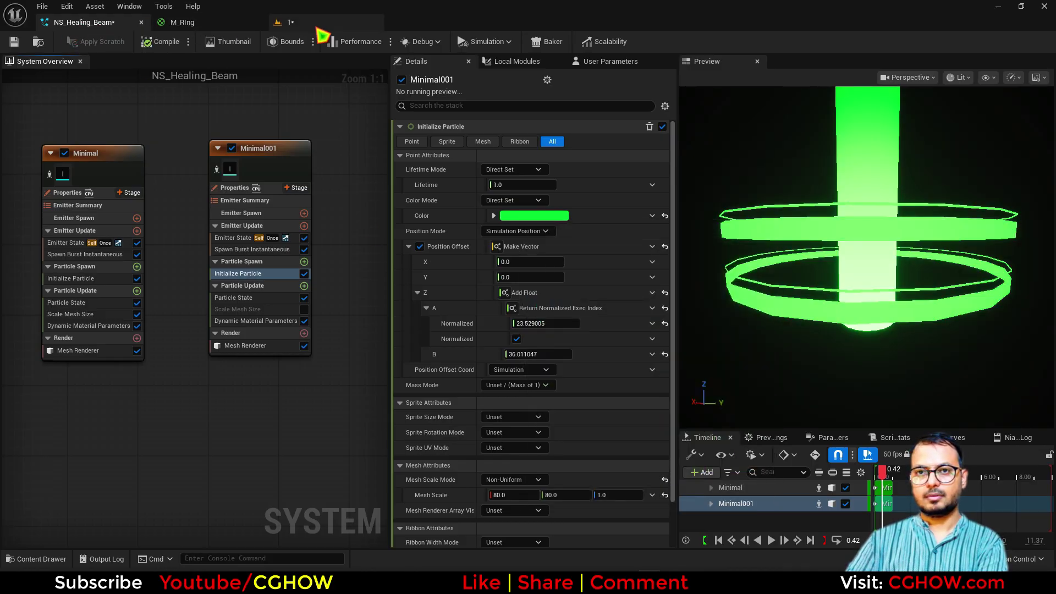
# Step: Move the level to the front of the open editors, restart the NS_Healing_Beam effect there, and close M_RIng
pyautogui.moveTo(291, 22); pyautogui.dragTo(61, 22)
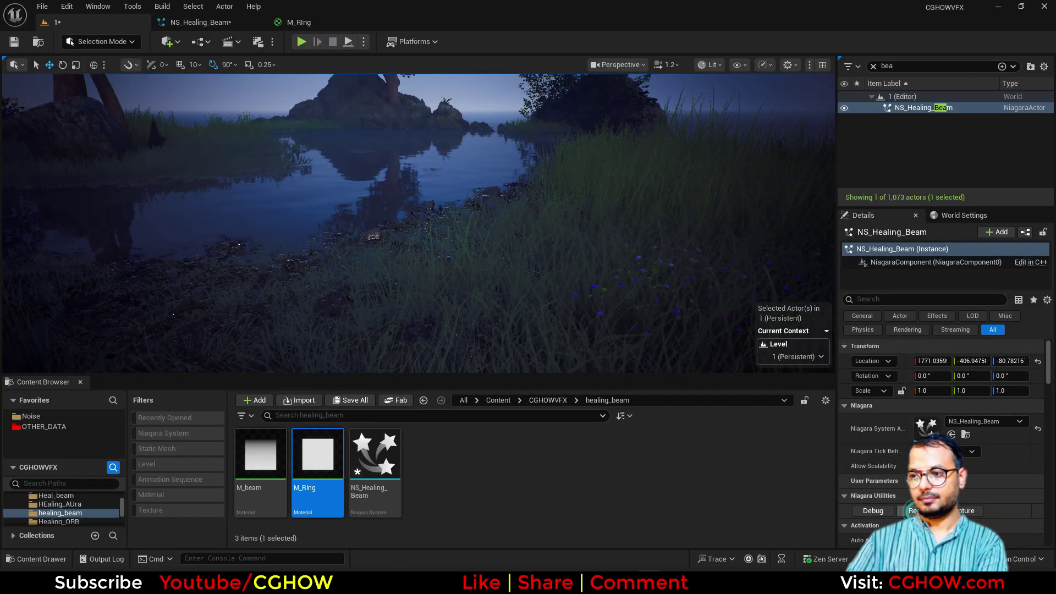
pyautogui.click(912, 510)
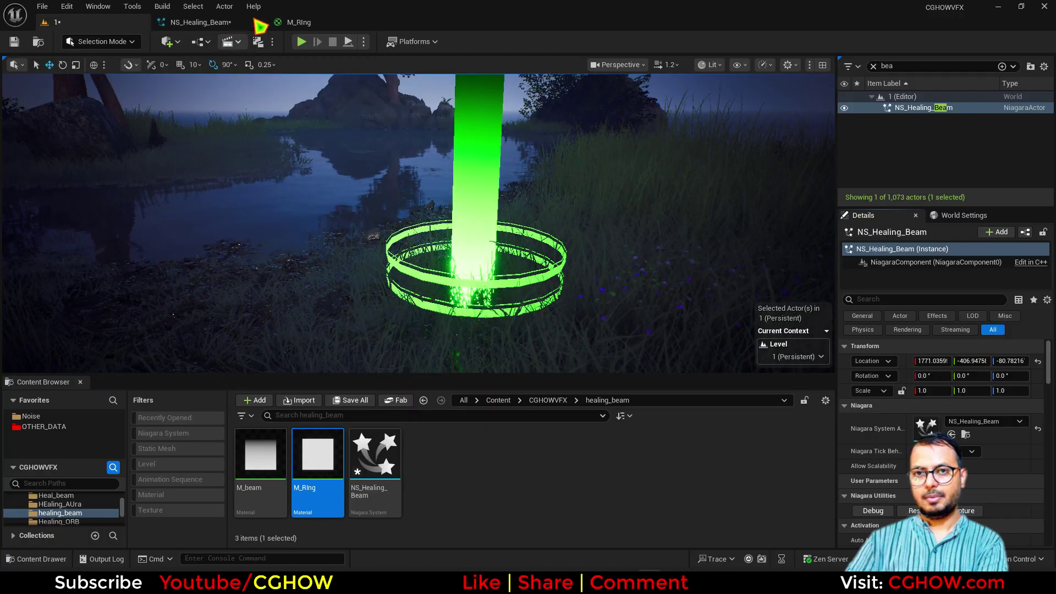
pyautogui.click(308, 22)
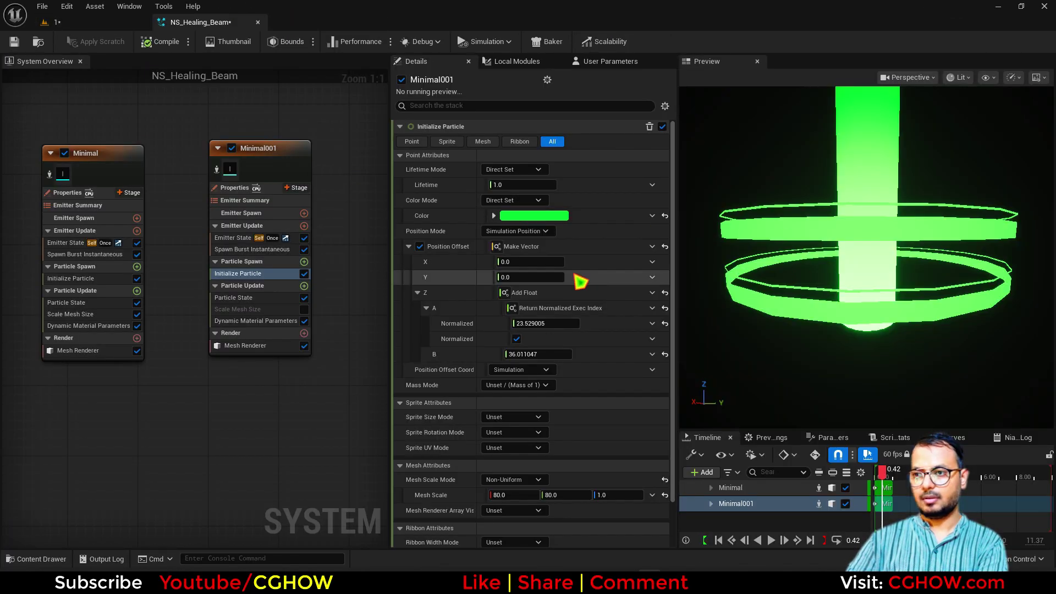
# Step: Set the V value of Minimal001's Initialize Particle color to 3
pyautogui.click(545, 216)
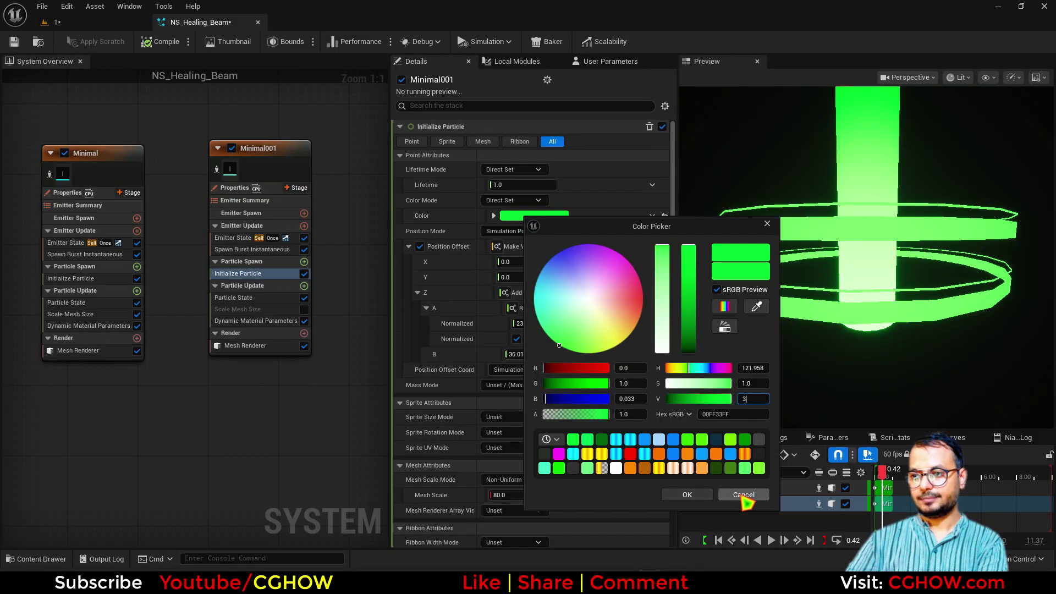
pyautogui.click(688, 495)
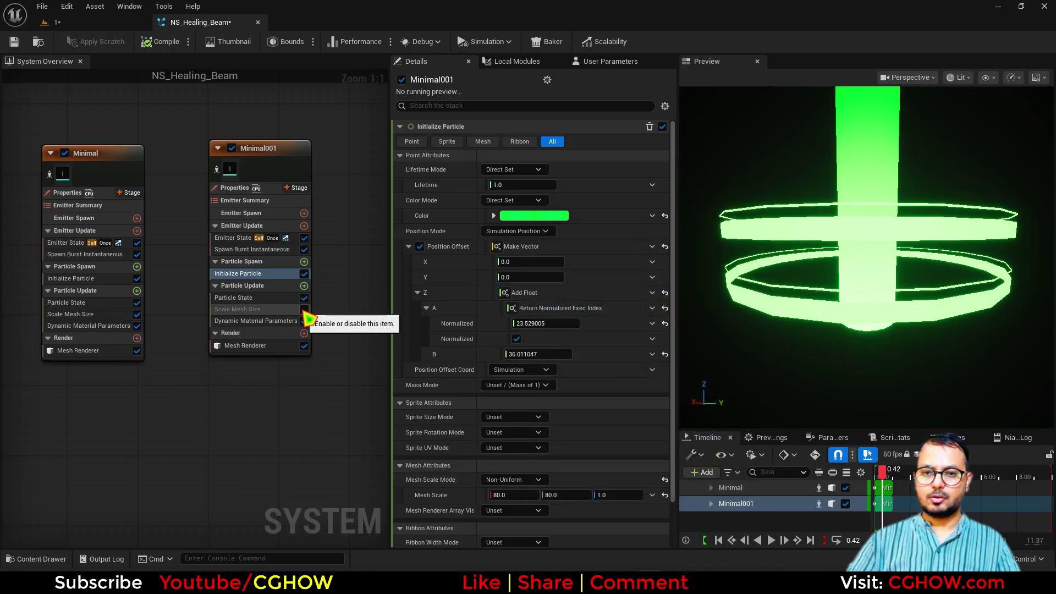
# Step: Enable Scale Mesh Size on Minimal001 and delete the X and Y curve keys at time 1.0
pyautogui.click(264, 309)
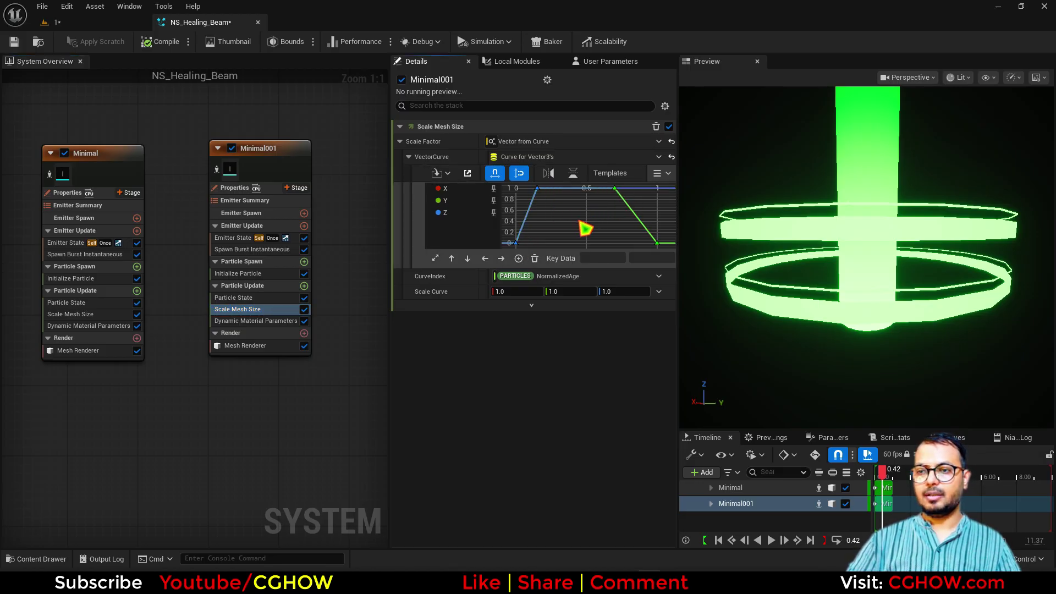
pyautogui.moveTo(580, 224); pyautogui.dragTo(562, 228, button='right')
pyautogui.press('f')
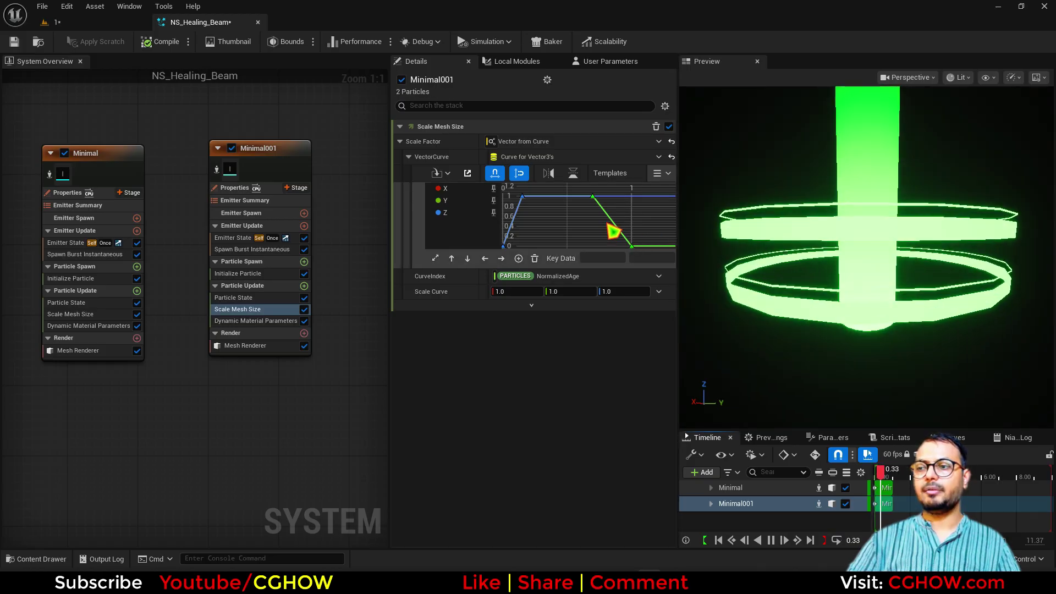
pyautogui.click(632, 246)
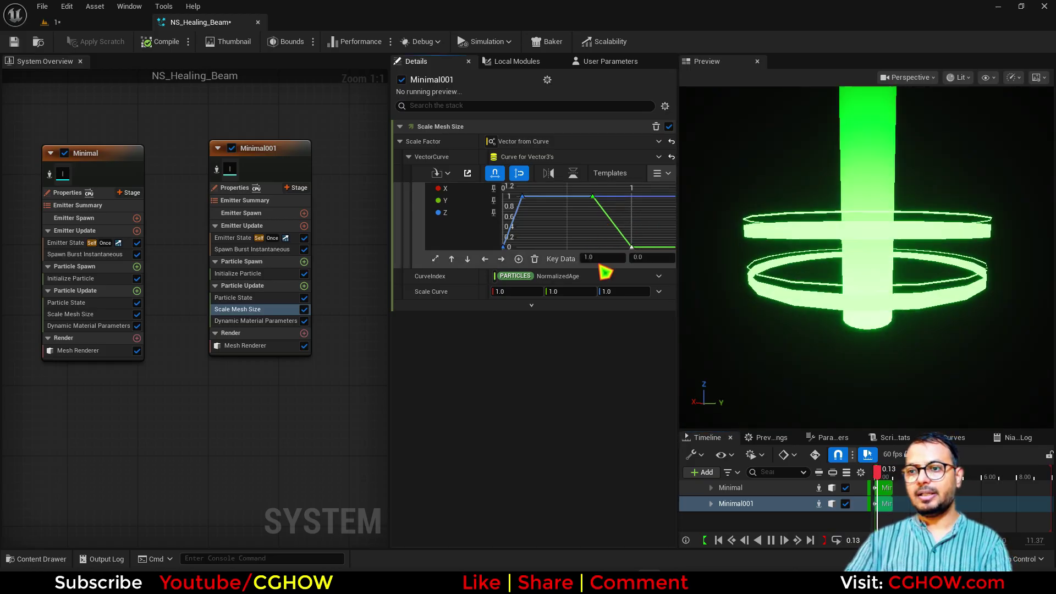
pyautogui.press('Delete')
# Step: Show only the Z curve of Minimal001's Scale Mesh Size and add a key at time 0.7 with value 1.0
pyautogui.click(494, 201)
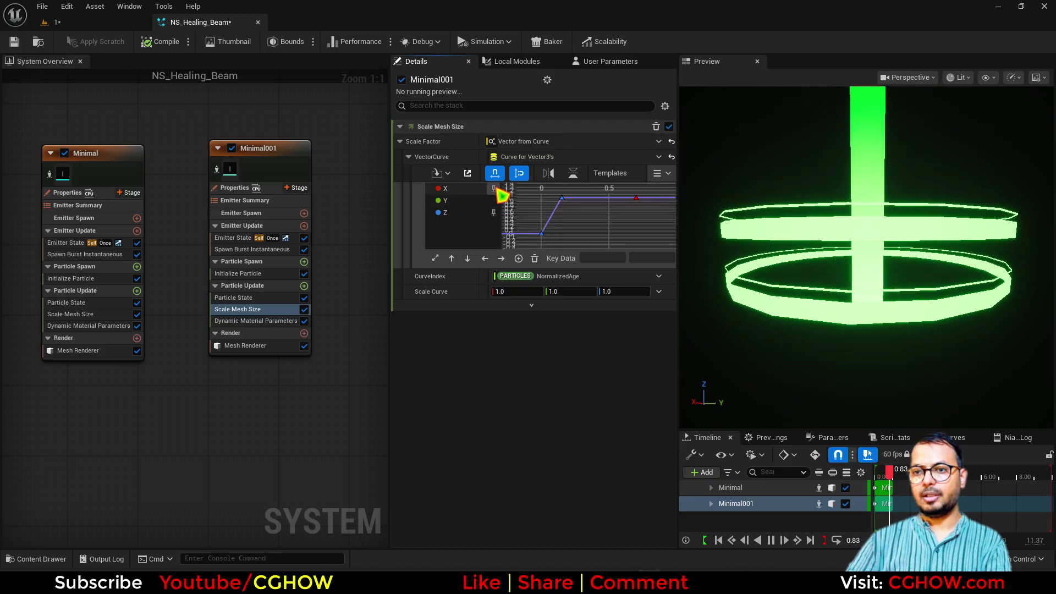
pyautogui.click(494, 188)
pyautogui.moveTo(632, 220); pyautogui.dragTo(531, 225, button='right')
pyautogui.middleClick(581, 205)
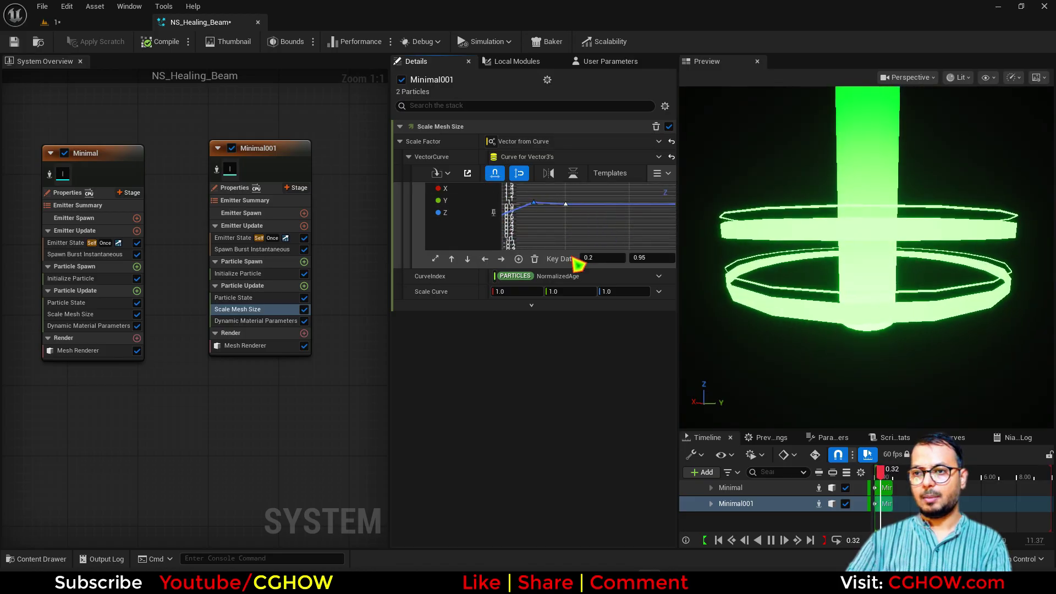
pyautogui.click(593, 257)
pyautogui.write('0.7')
pyautogui.click(651, 257)
pyautogui.write('1')
pyautogui.press('Return')
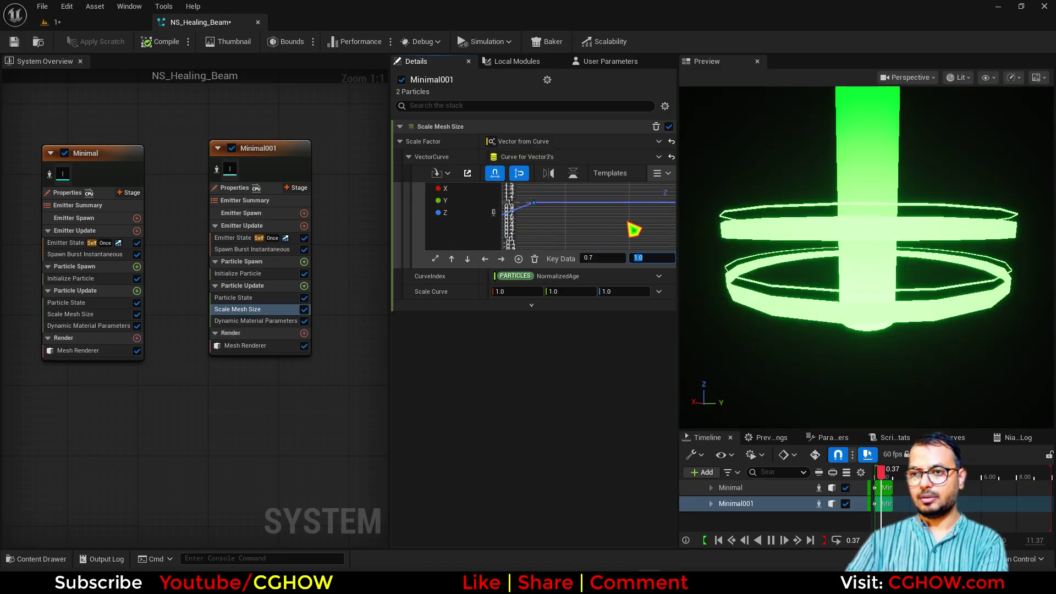
# Step: Add an end key to the Z scale curve at time 1.0 with value 0.0
pyautogui.moveTo(658, 214); pyautogui.dragTo(593, 220, button='right')
pyautogui.middleClick(580, 210)
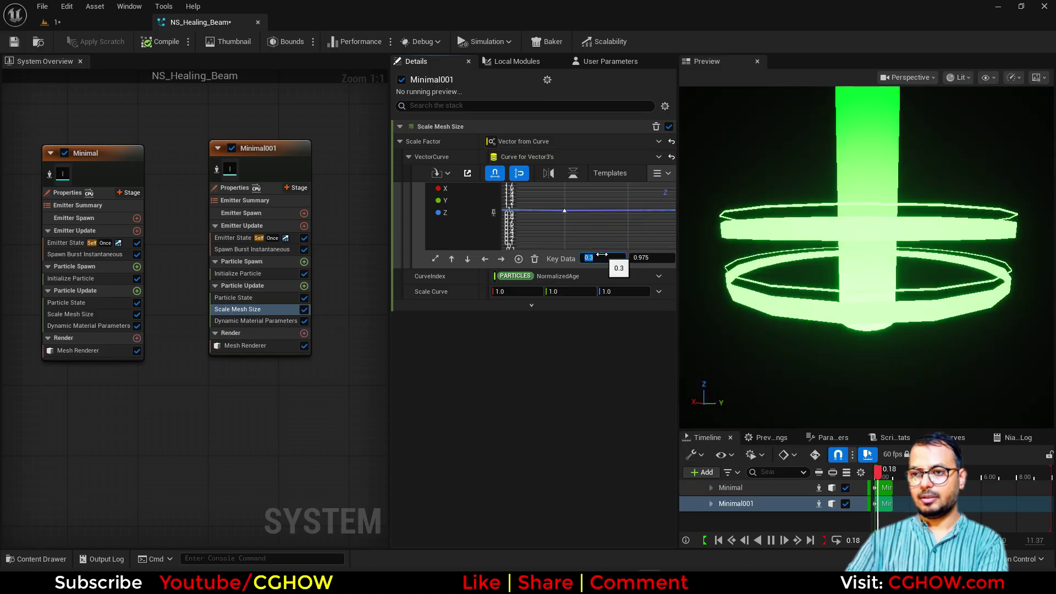
pyautogui.write('1')
pyautogui.click(651, 257)
pyautogui.write('0')
pyautogui.press('Return')
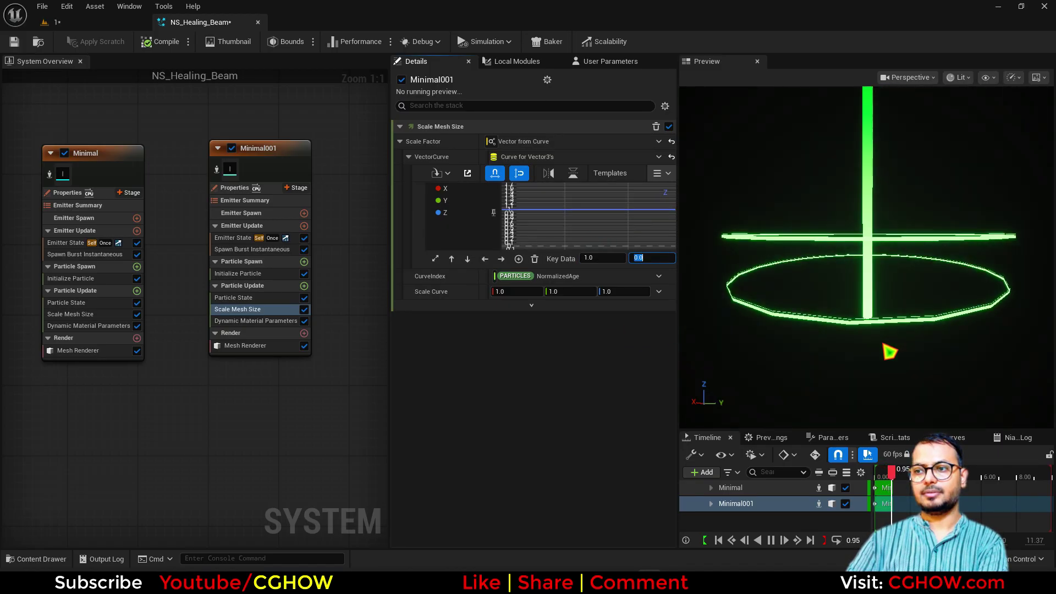
# Step: Restart the NS_Healing_Beam effect in the level to check the rings' scaling, and return to the Niagara system
pyautogui.click(62, 22)
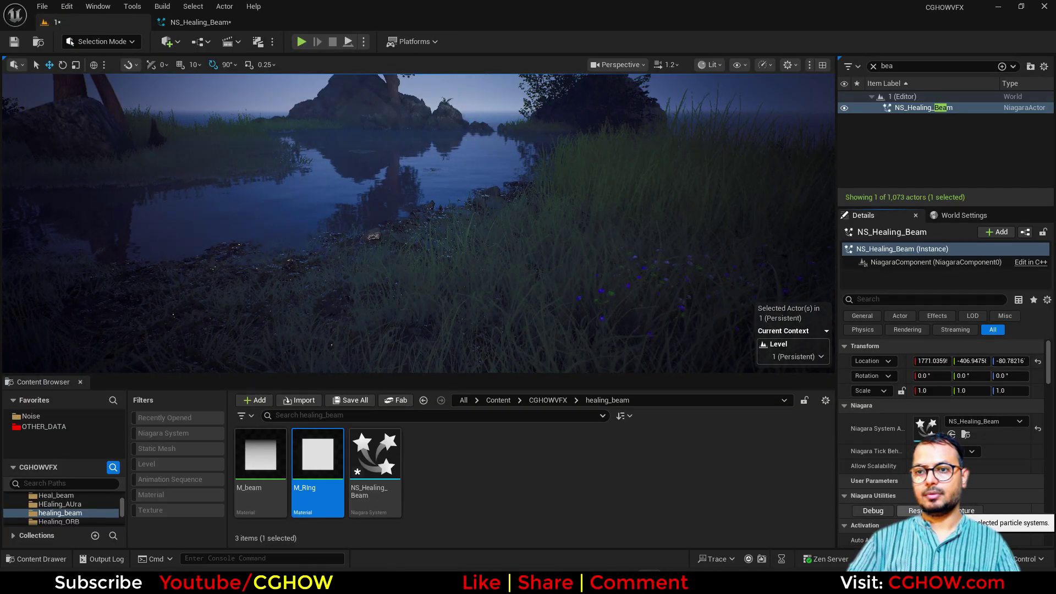
pyautogui.click(914, 511)
pyautogui.click(199, 22)
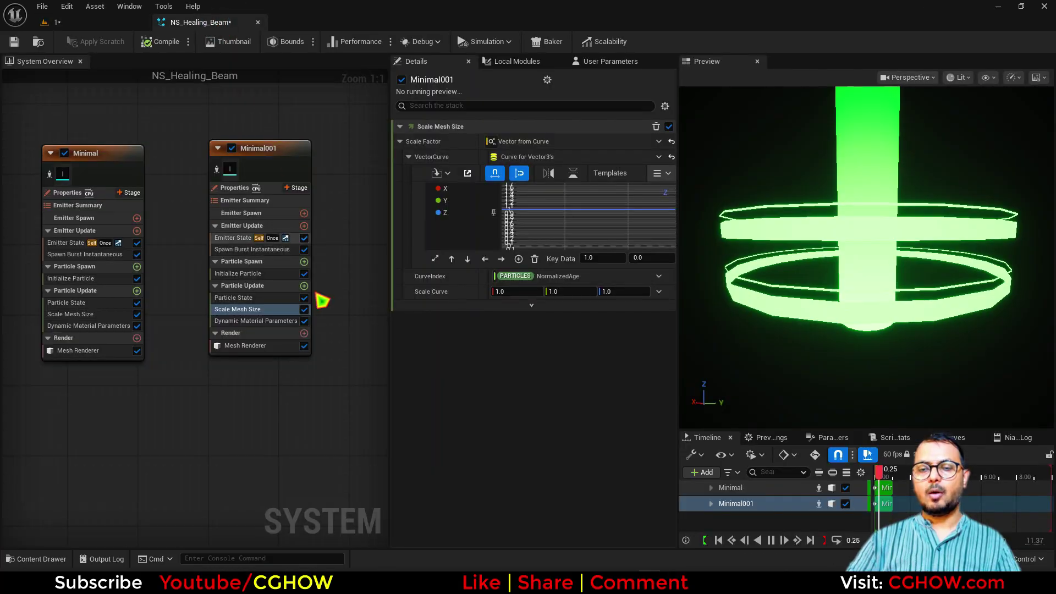
# Step: Set the Minimal emitter's particle lifetime to 0.8 and restart the effect in the level to check it
pyautogui.moveTo(242, 404); pyautogui.dragTo(349, 412, button='right')
pyautogui.click(206, 284)
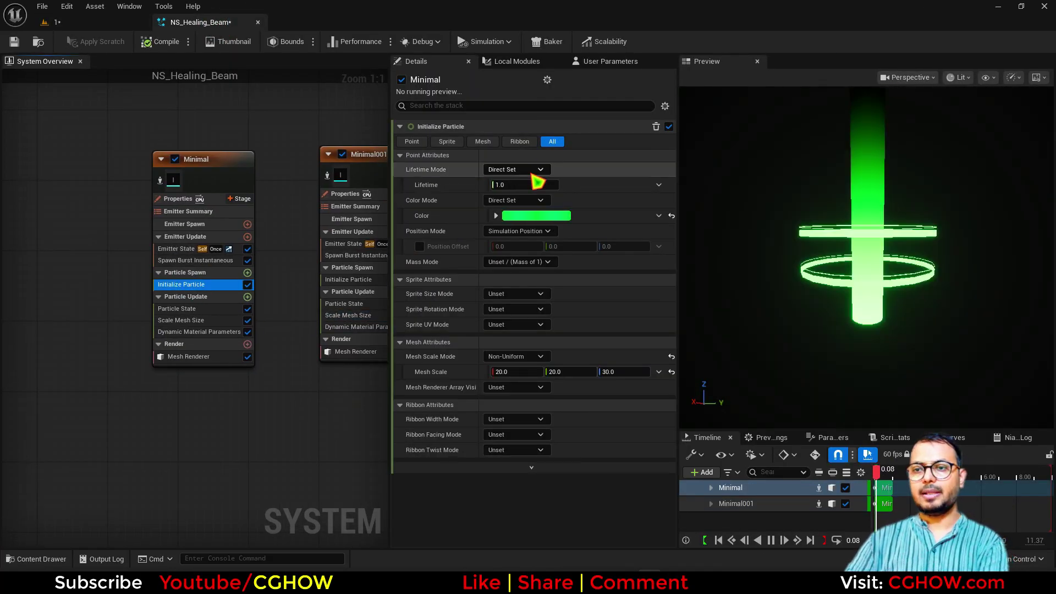
pyautogui.click(82, 22)
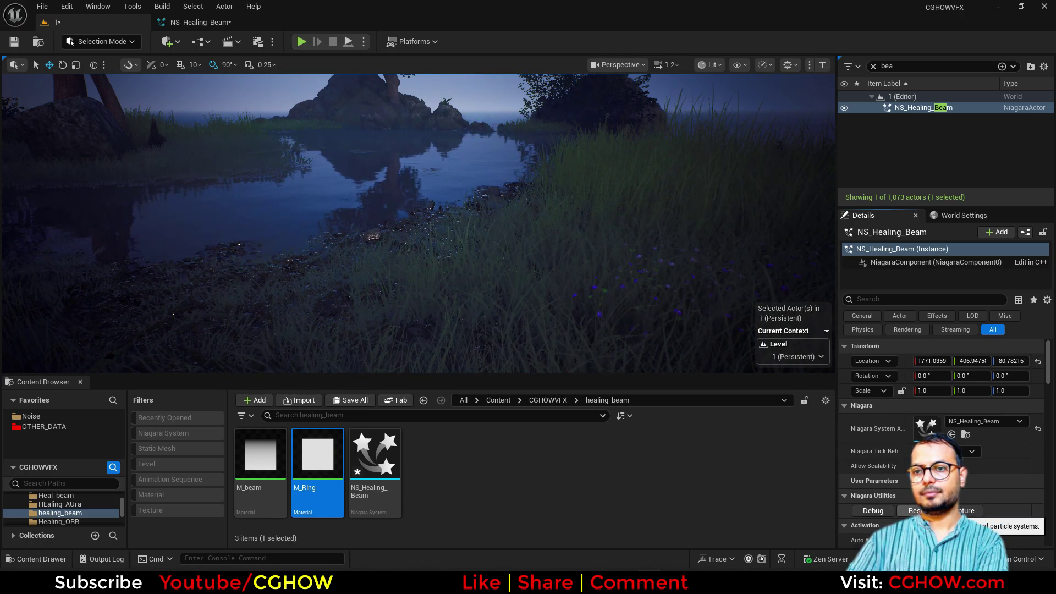
pyautogui.click(917, 510)
pyautogui.click(917, 510)
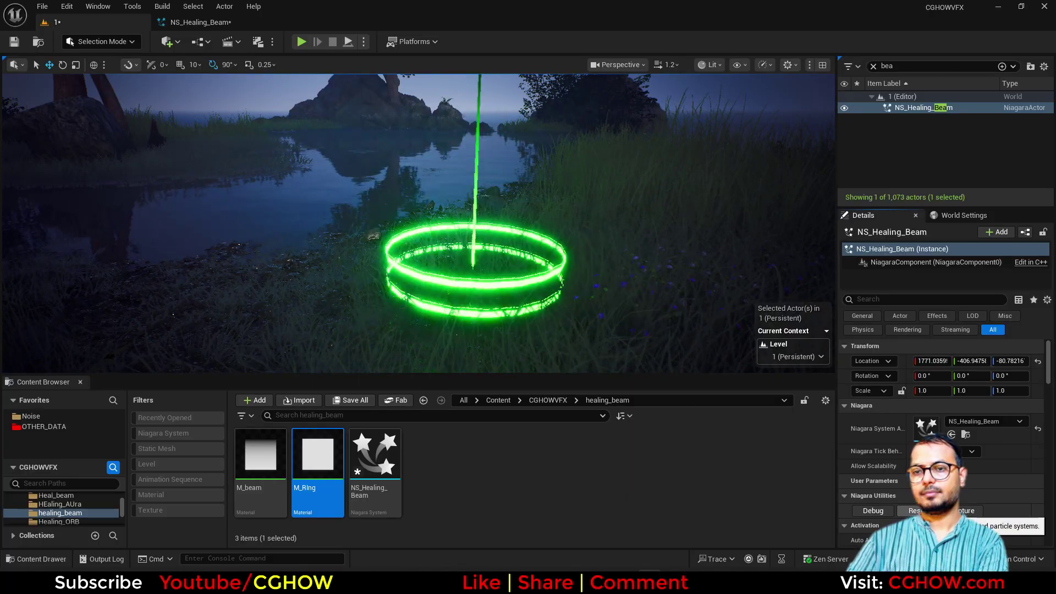
# Step: Add an Add Velocity module to Minimal001's Particle Spawn and resolve its dependency by adding SolveForcesAndVelocity
pyautogui.click(214, 23)
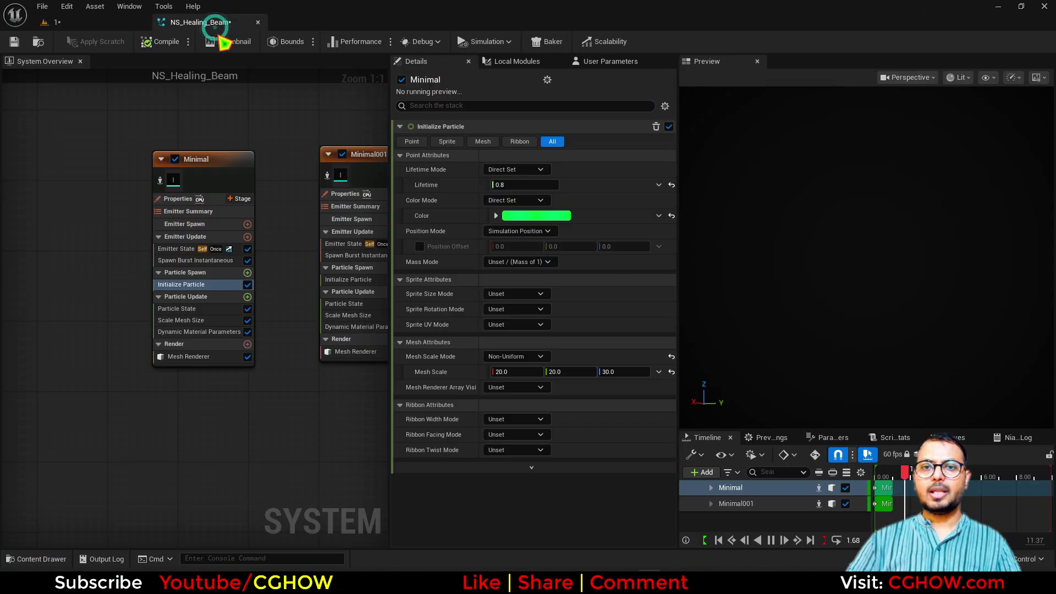
pyautogui.click(302, 276)
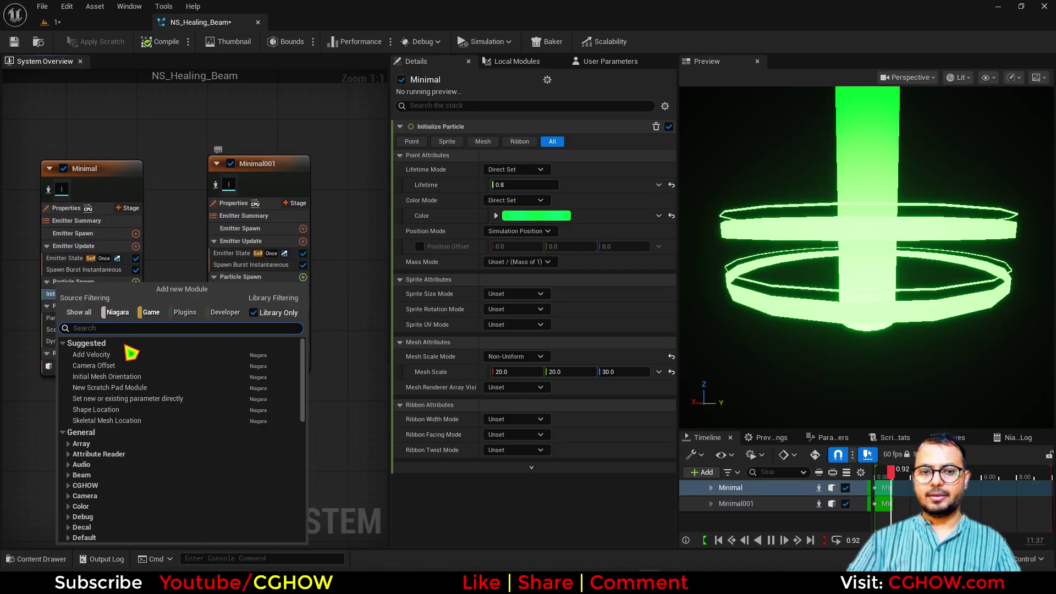
pyautogui.click(132, 354)
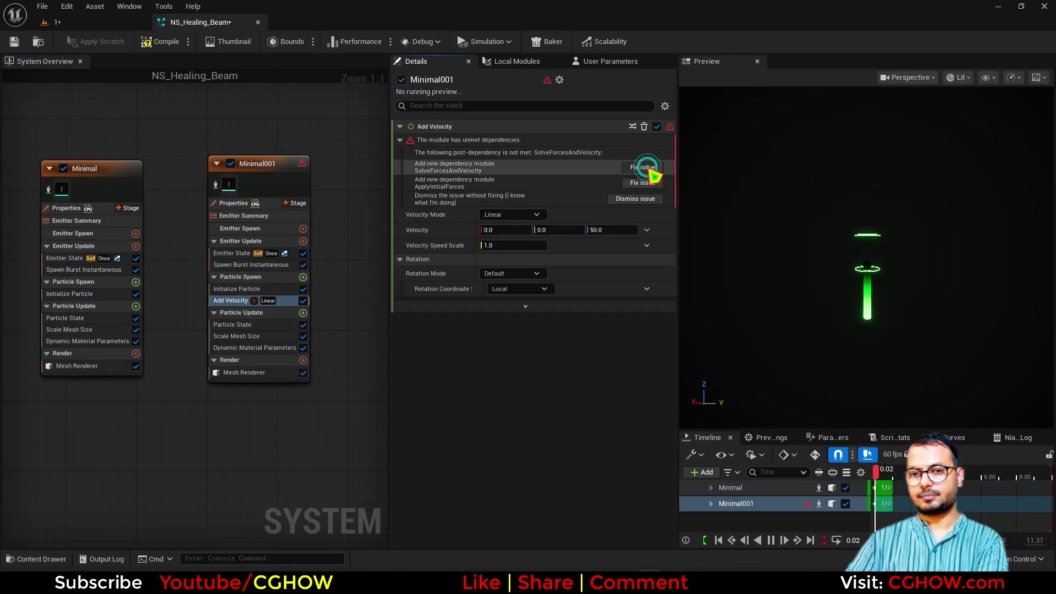
pyautogui.click(646, 167)
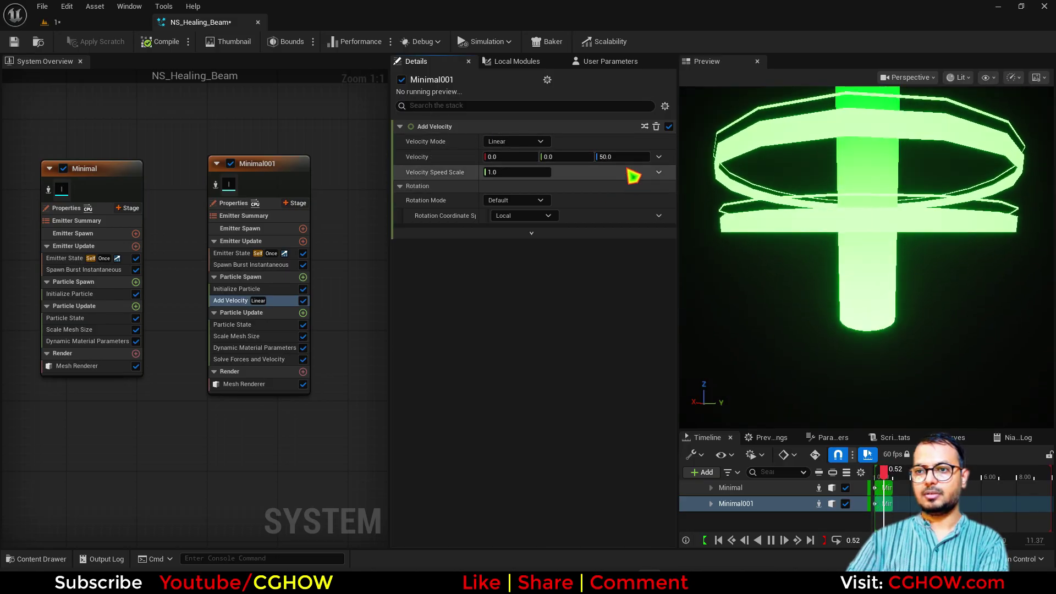
# Step: Set the Z velocity of Minimal001's Add Velocity module to 10
pyautogui.click(625, 157)
pyautogui.write('10')
pyautogui.press('Return')
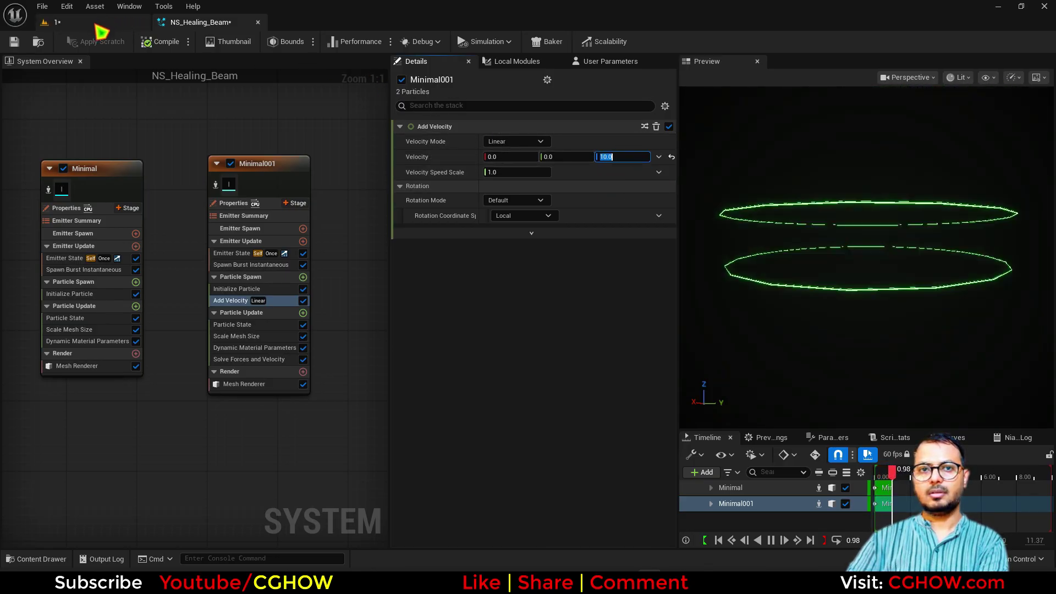
# Step: Restart the healing beam effect in the level to check the rings' upward motion, and return to the Niagara system
pyautogui.click(98, 25)
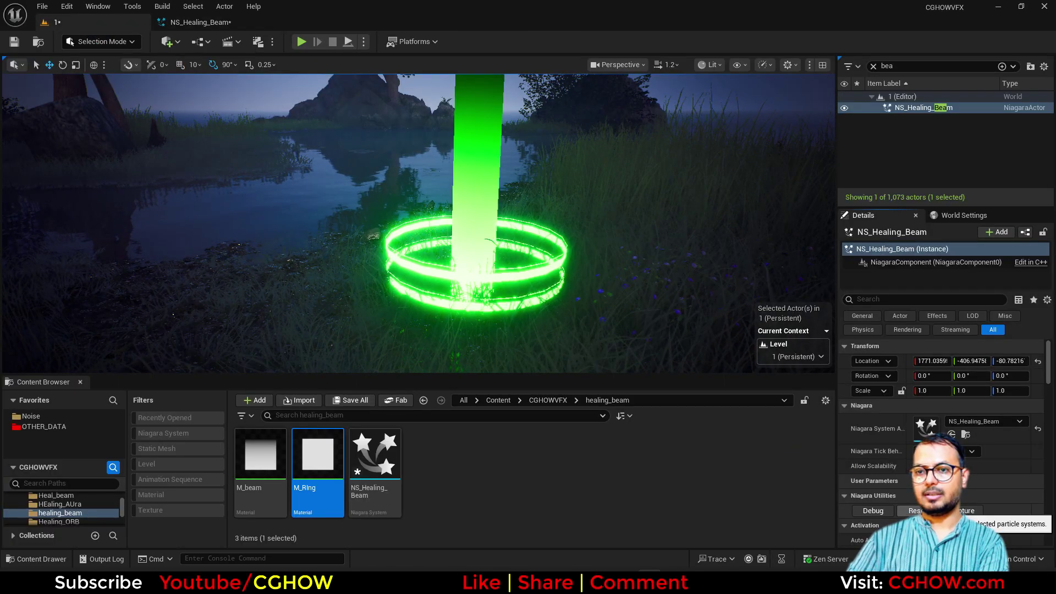
pyautogui.click(914, 510)
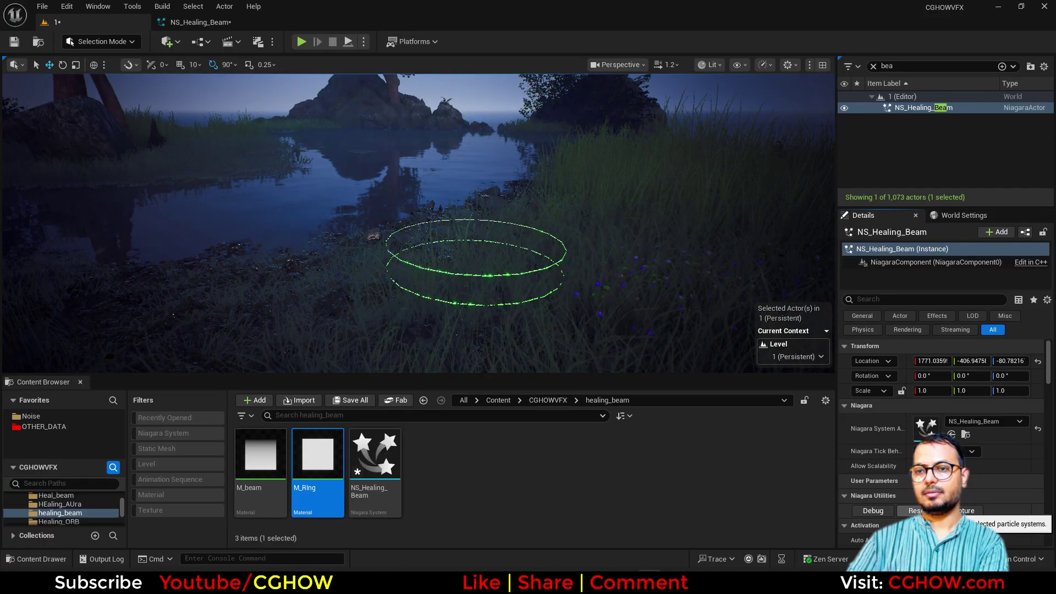
pyautogui.click(914, 510)
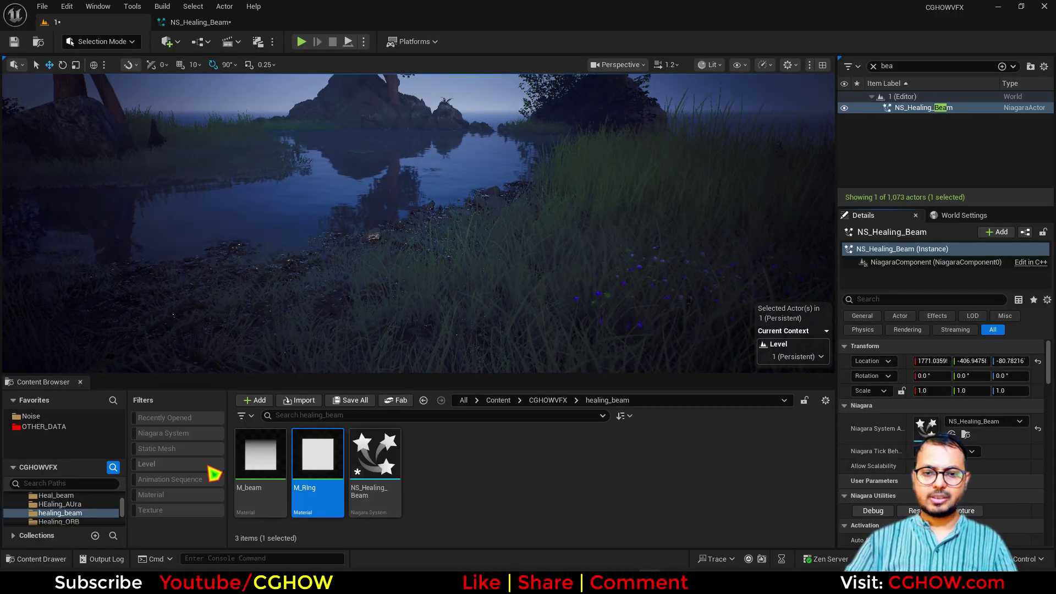
pyautogui.rightClick(506, 477)
pyautogui.click(201, 22)
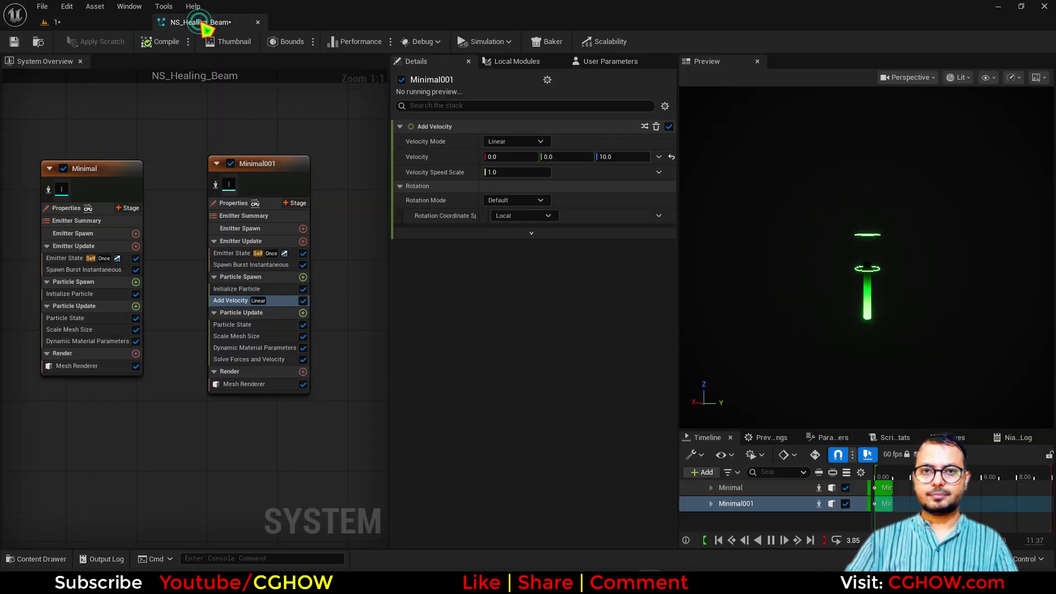
# Step: Duplicate the Minimal beam emitter and place the copy beside Minimal001
pyautogui.moveTo(269, 157); pyautogui.dragTo(209, 149, button='right')
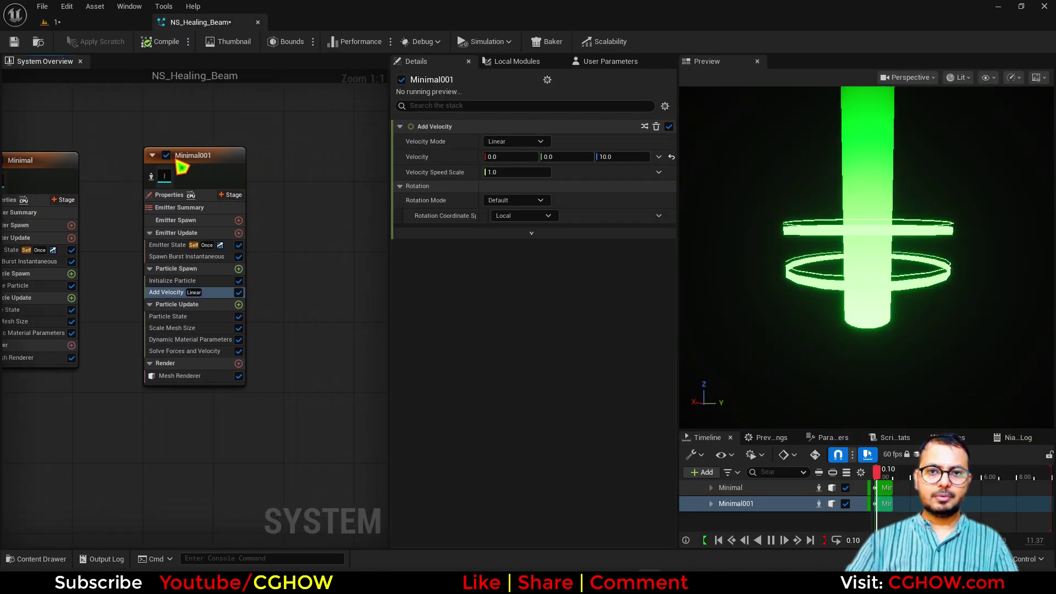
pyautogui.click(48, 165)
pyautogui.moveTo(337, 158); pyautogui.dragTo(236, 141, button='right')
pyautogui.click(266, 169)
pyautogui.hotkey('ctrl', 'v')
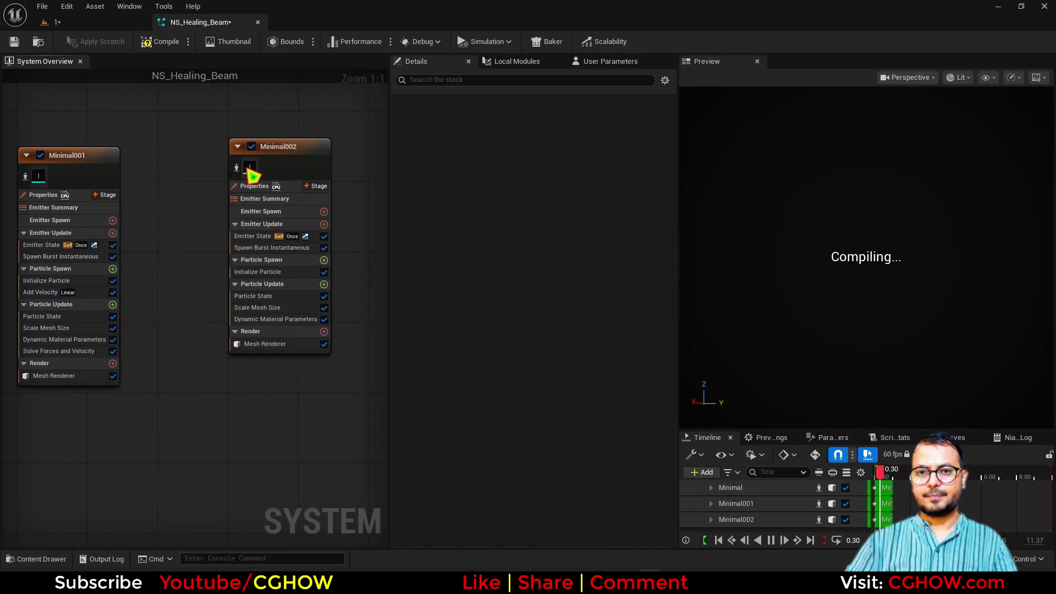
# Step: Isolate the duplicated emitter and change its Mesh Renderer's mesh to SM_Plus
pyautogui.click(305, 344)
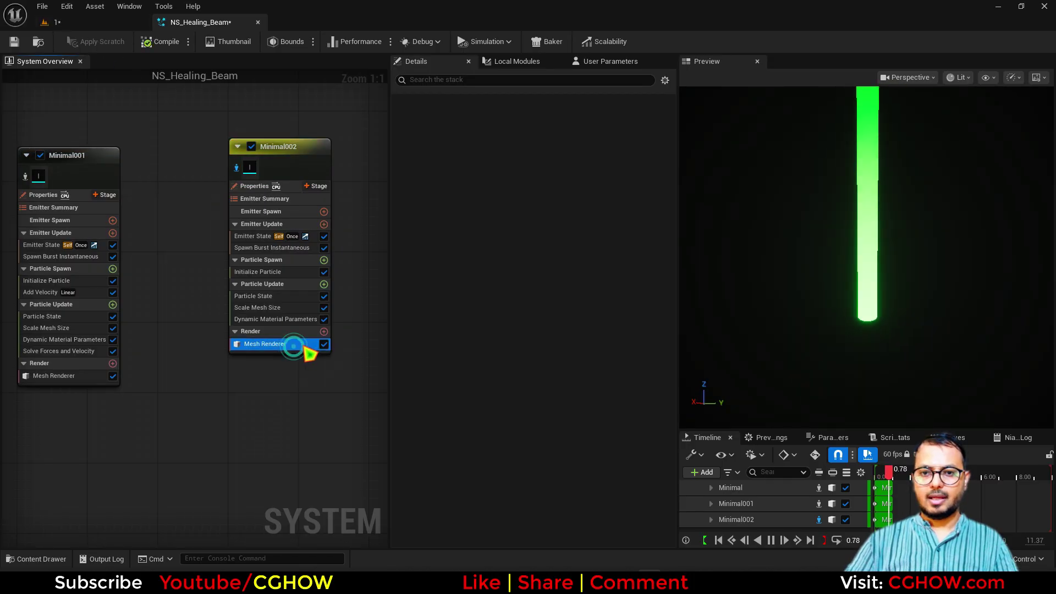
pyautogui.click(532, 169)
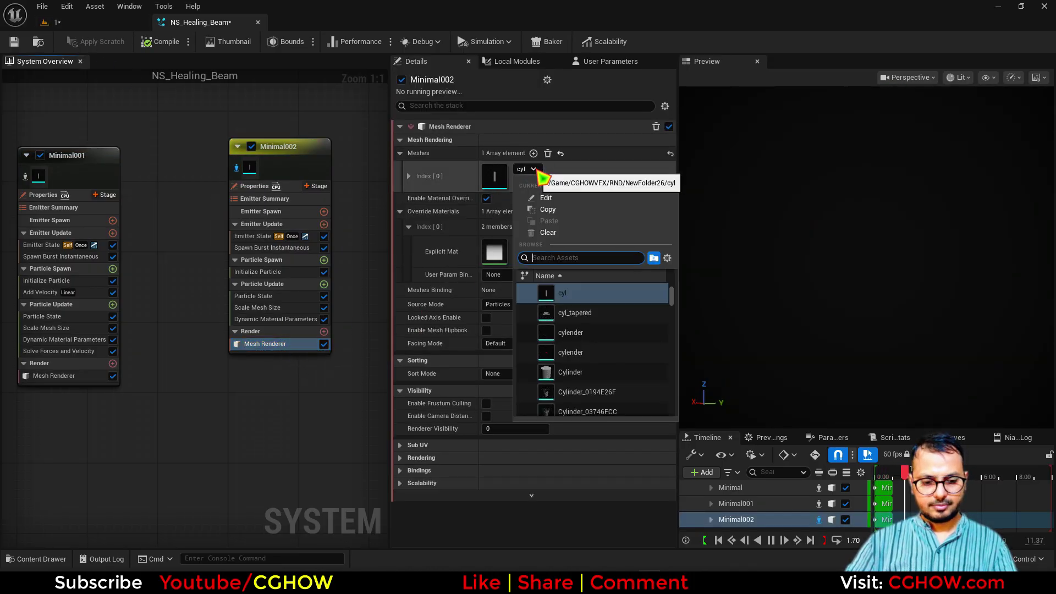
pyautogui.click(566, 293)
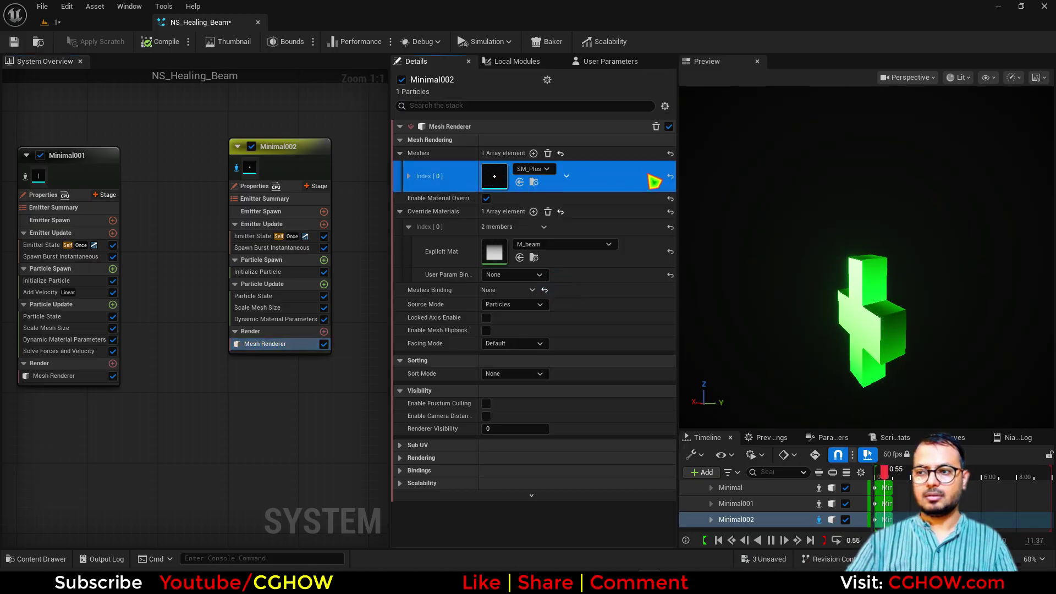
# Step: Open the SM_Plus static mesh to inspect its shape, and return to the Niagara system
pyautogui.doubleClick(494, 176)
pyautogui.scroll(1, 462, 269)
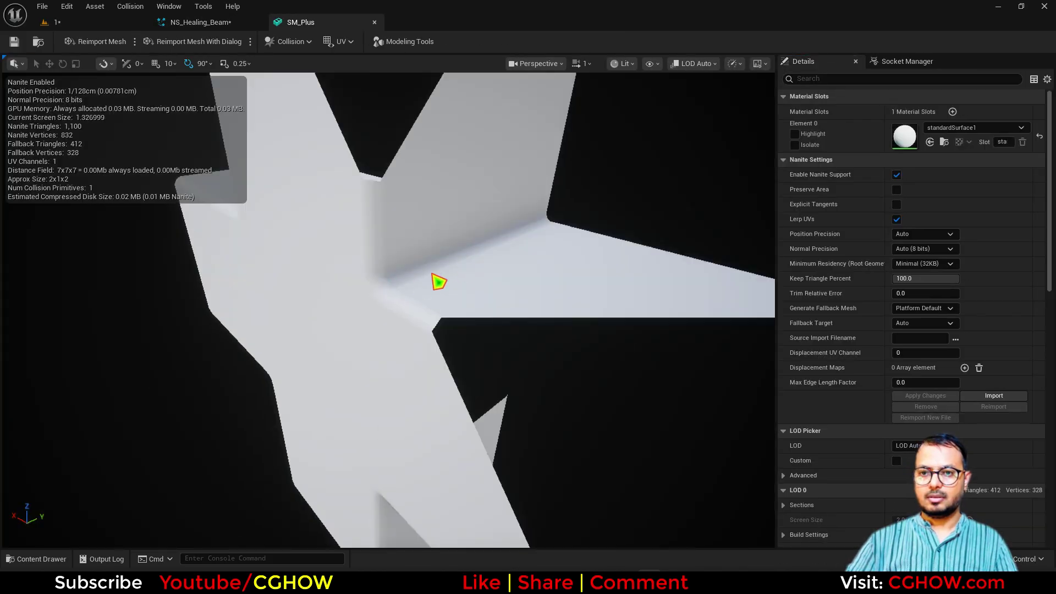
pyautogui.scroll(-1, 439, 281)
pyautogui.keyDown('alt'); pyautogui.moveTo(385, 293); pyautogui.dragTo(440, 293); pyautogui.keyUp('alt')
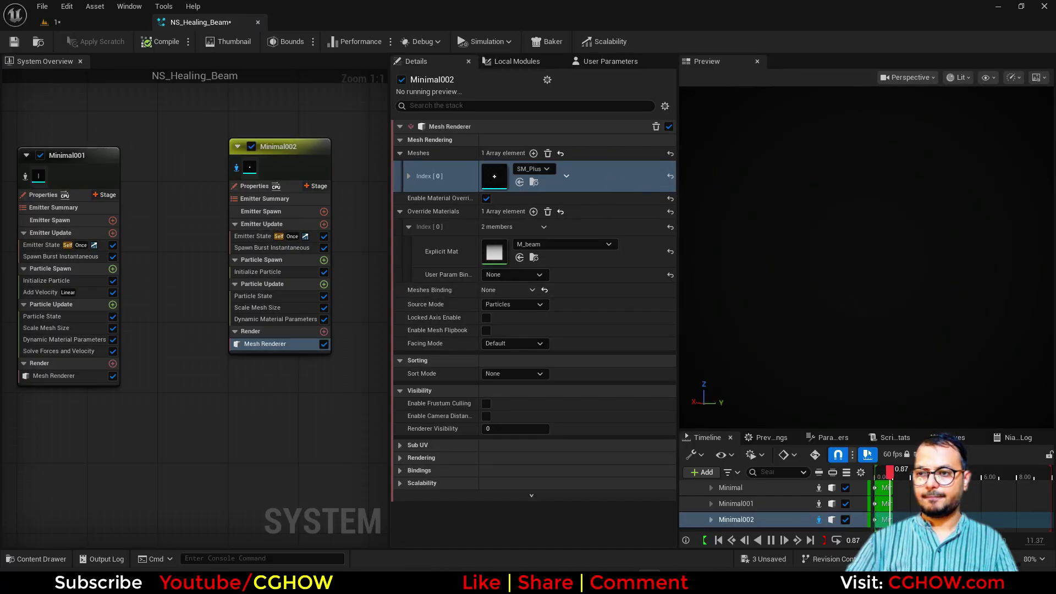
# Step: Disable the Scale Mesh Size module on the plus-mesh emitter
pyautogui.moveTo(846, 315); pyautogui.dragTo(852, 301)
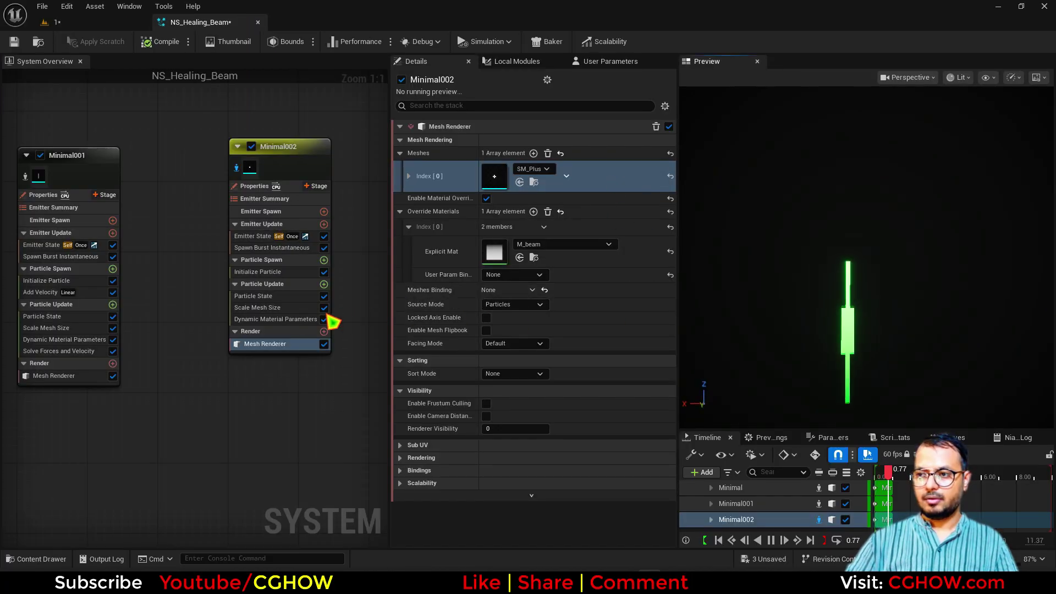
pyautogui.click(283, 307)
pyautogui.click(324, 309)
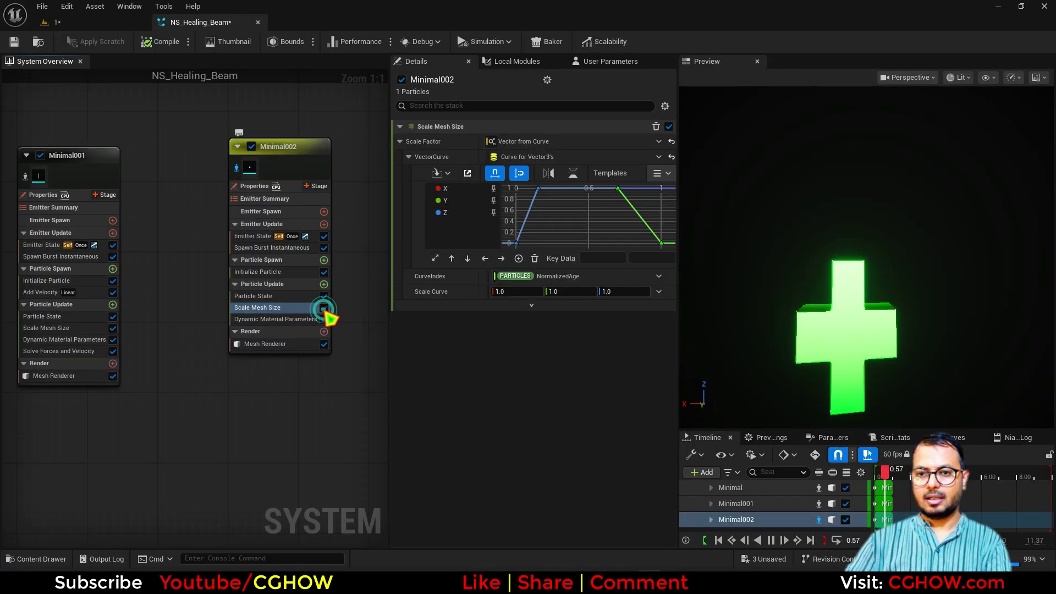